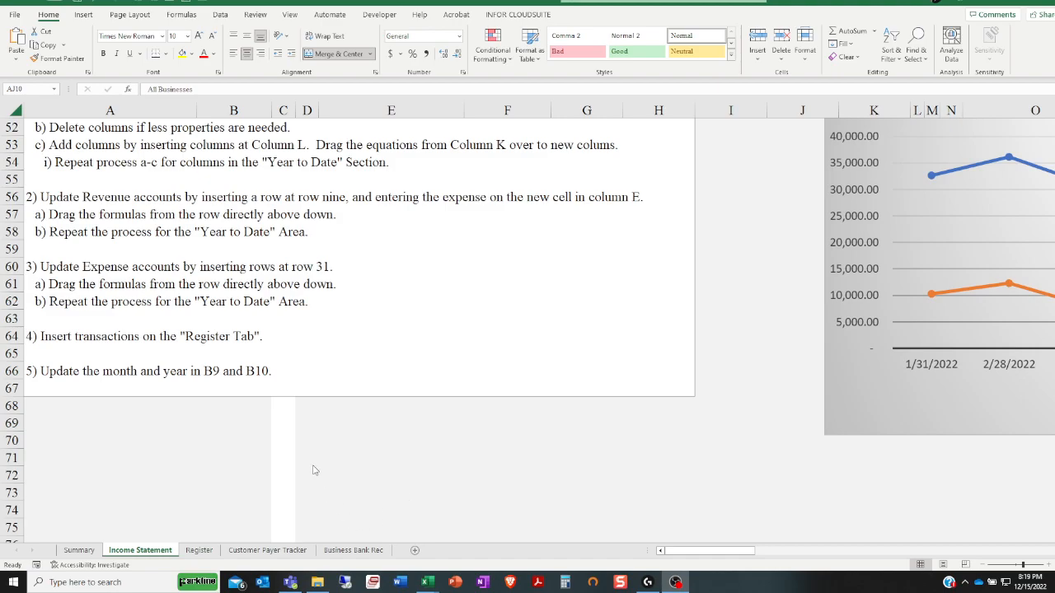
{"action": "scroll", "coordinate": [313, 469], "scroll_direction": "up", "scroll_amount": 2}
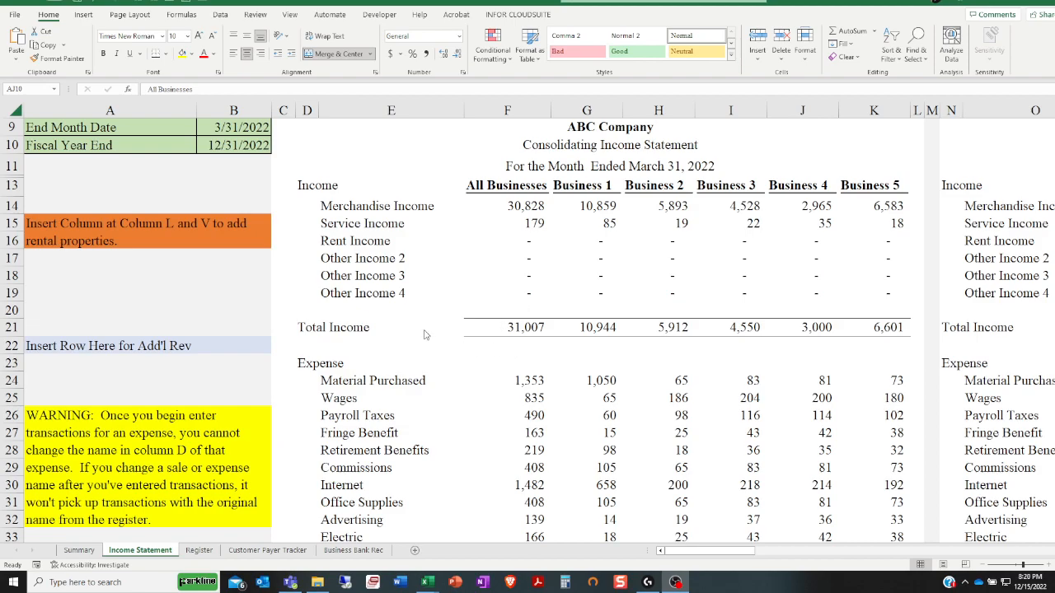
Examine the income statement's monthly and year-to-date figures by business and the comparison of 2022 with 2021
{"action": "scroll", "coordinate": [439, 332], "scroll_direction": "down", "scroll_amount": 1}
{"action": "scroll", "coordinate": [439, 332], "scroll_direction": "down", "scroll_amount": 1}
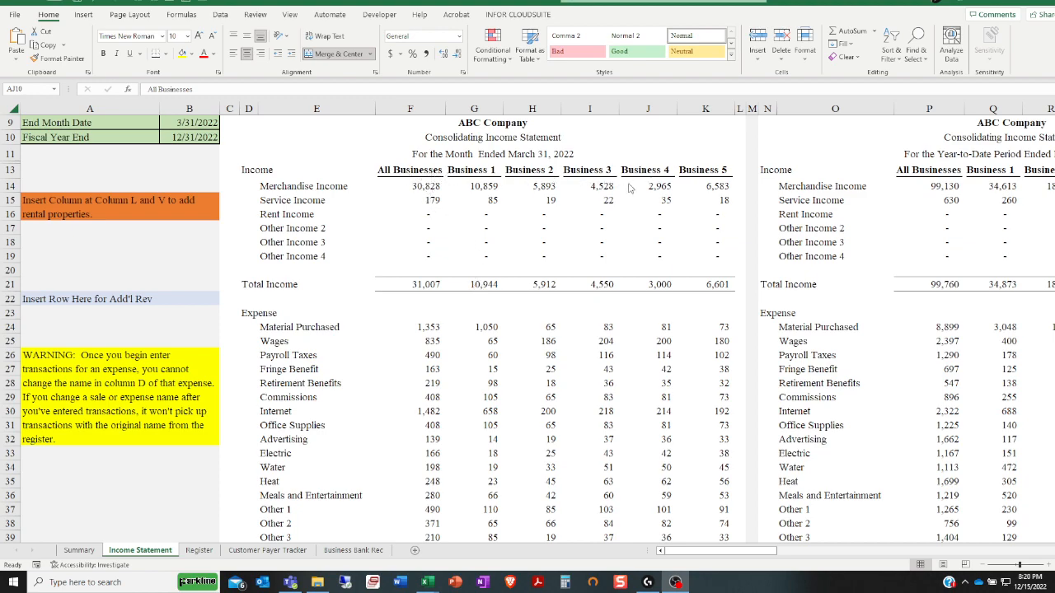
{"action": "left_click", "coordinate": [412, 171]}
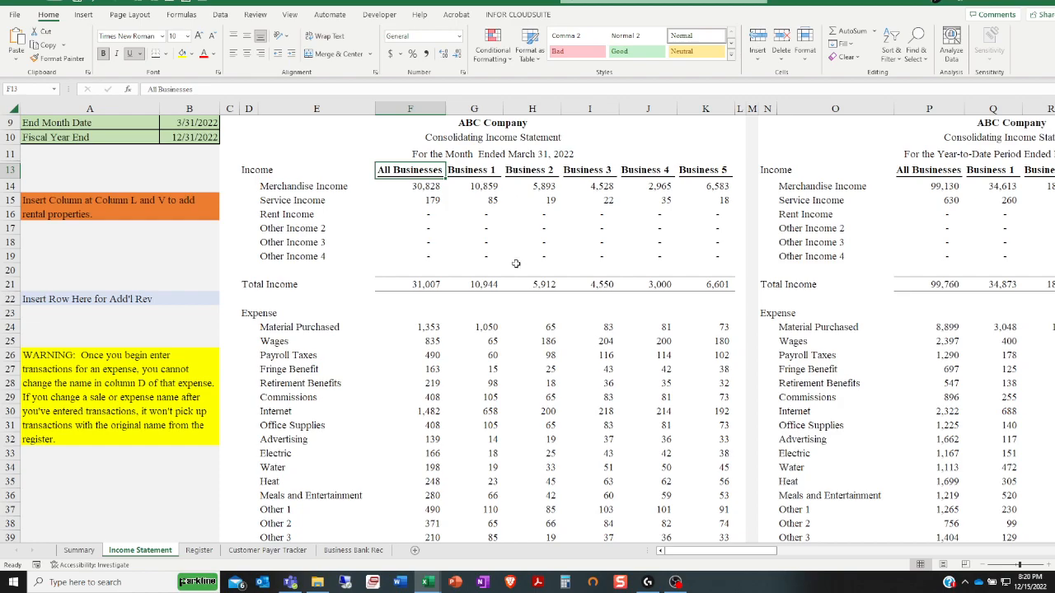
{"action": "left_click_drag", "start_coordinate": [690, 551], "coordinate": [853, 553]}
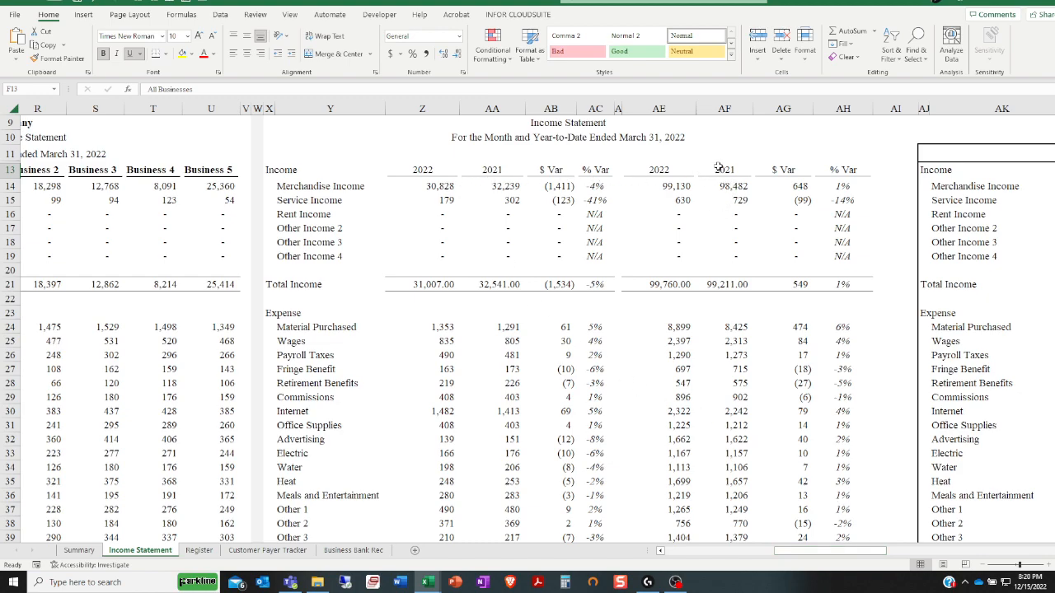
{"action": "left_click_drag", "start_coordinate": [416, 170], "coordinate": [474, 168]}
{"action": "left_click_drag", "start_coordinate": [660, 170], "coordinate": [724, 170]}
{"action": "left_click_drag", "start_coordinate": [804, 554], "coordinate": [894, 537]}
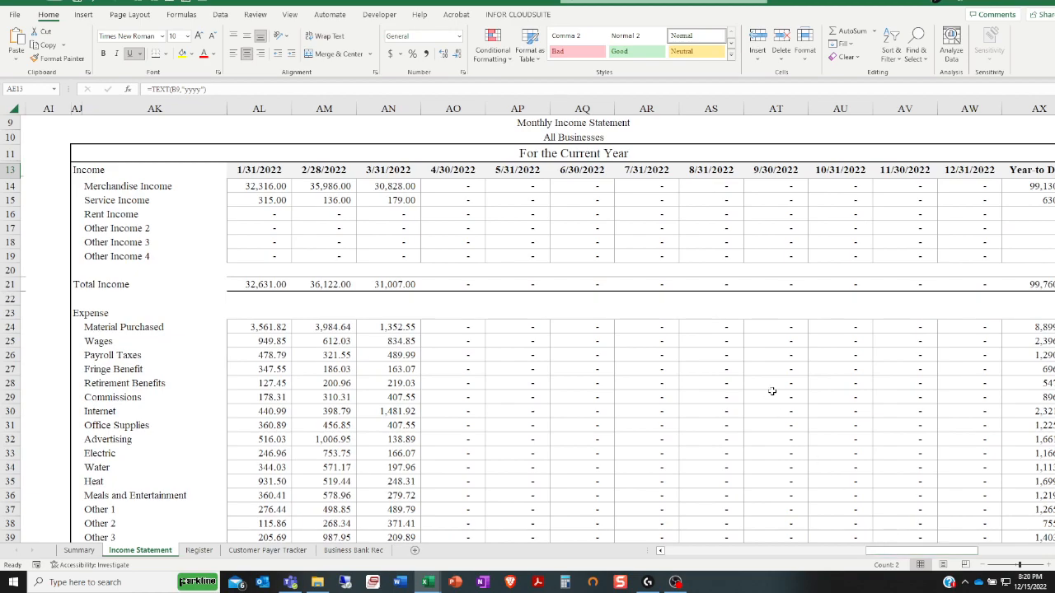
Switch the Monthly Income Statement to Business 1, review its figures, and return it to All Businesses
{"action": "left_click", "coordinate": [581, 135]}
{"action": "left_click_drag", "start_coordinate": [913, 560], "coordinate": [924, 558]}
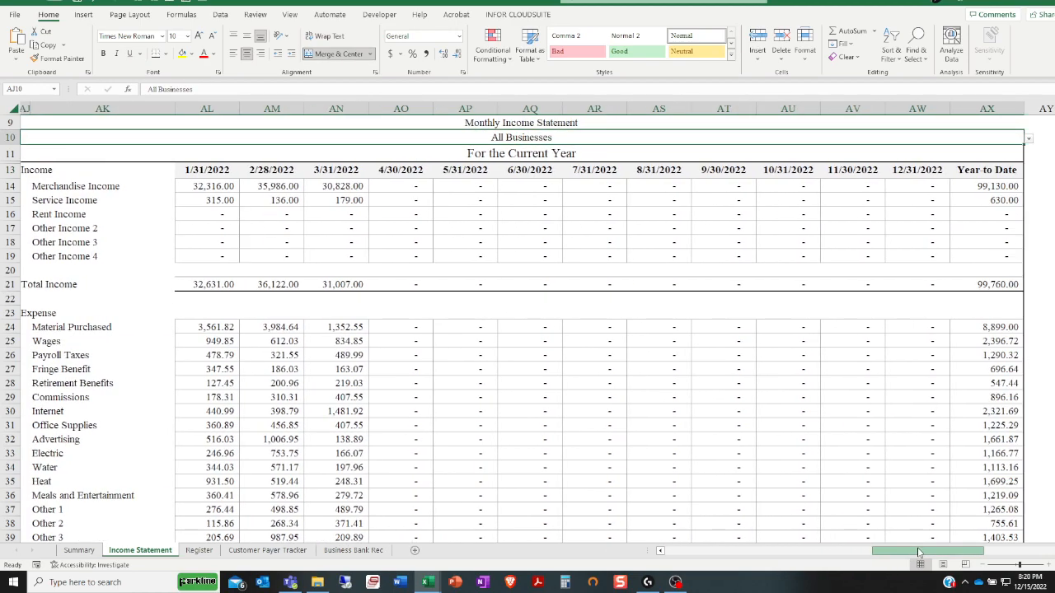
{"action": "left_click", "coordinate": [981, 139]}
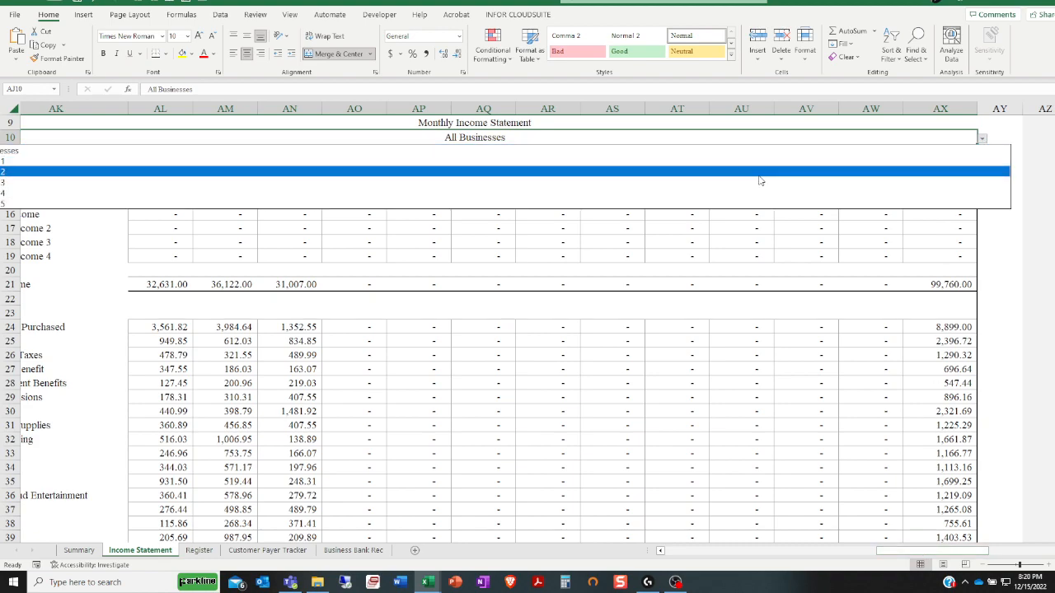
{"action": "left_click", "coordinate": [777, 356]}
{"action": "scroll", "coordinate": [777, 356], "scroll_direction": "down", "scroll_amount": 1}
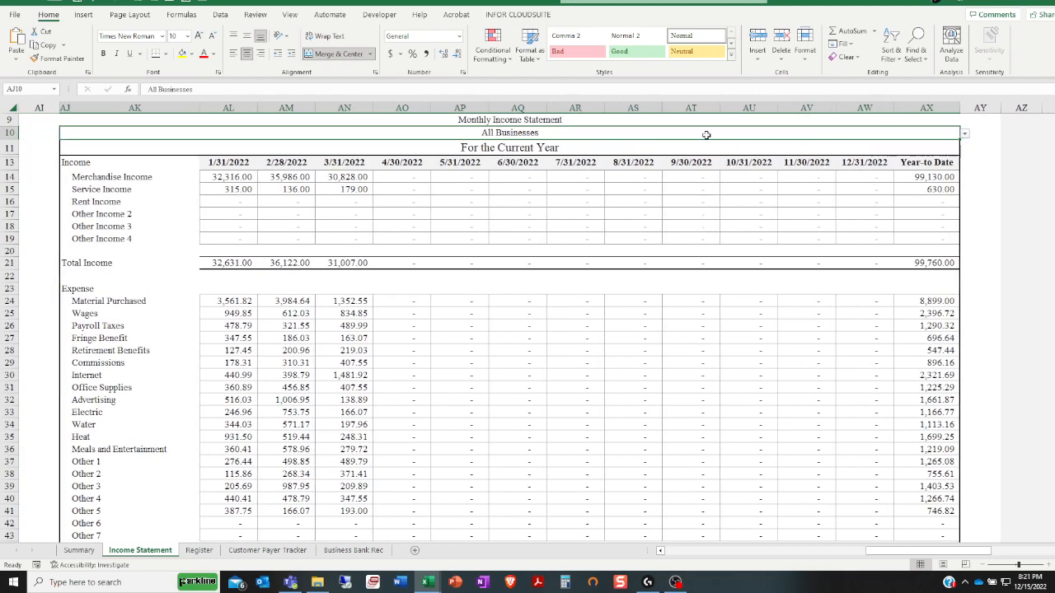
{"action": "left_click", "coordinate": [965, 134]}
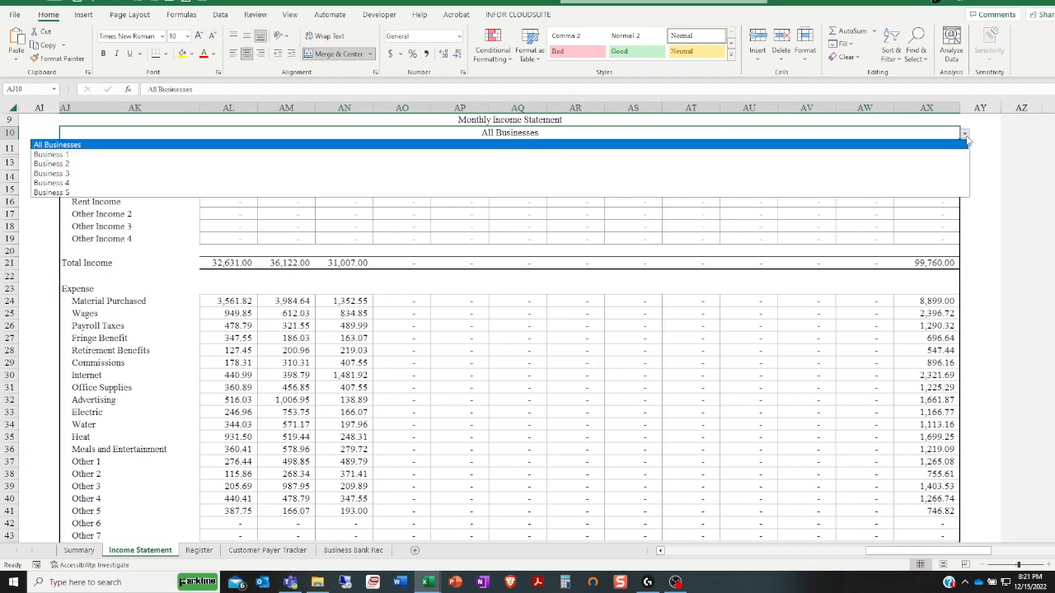
{"action": "left_click", "coordinate": [762, 155]}
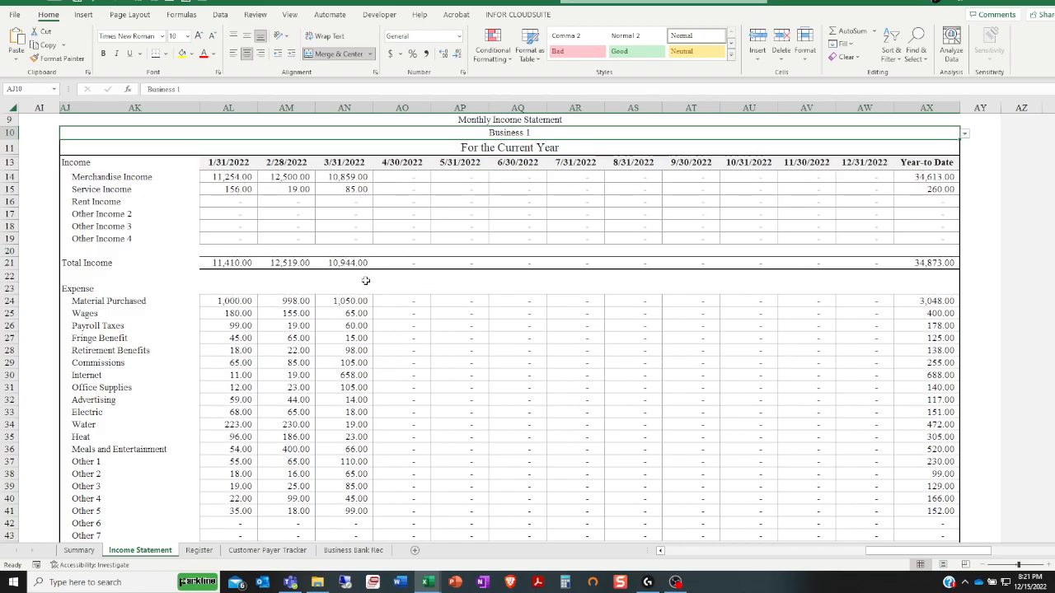
{"action": "scroll", "coordinate": [365, 281], "scroll_direction": "down", "scroll_amount": 3}
{"action": "scroll", "coordinate": [365, 281], "scroll_direction": "up", "scroll_amount": 3}
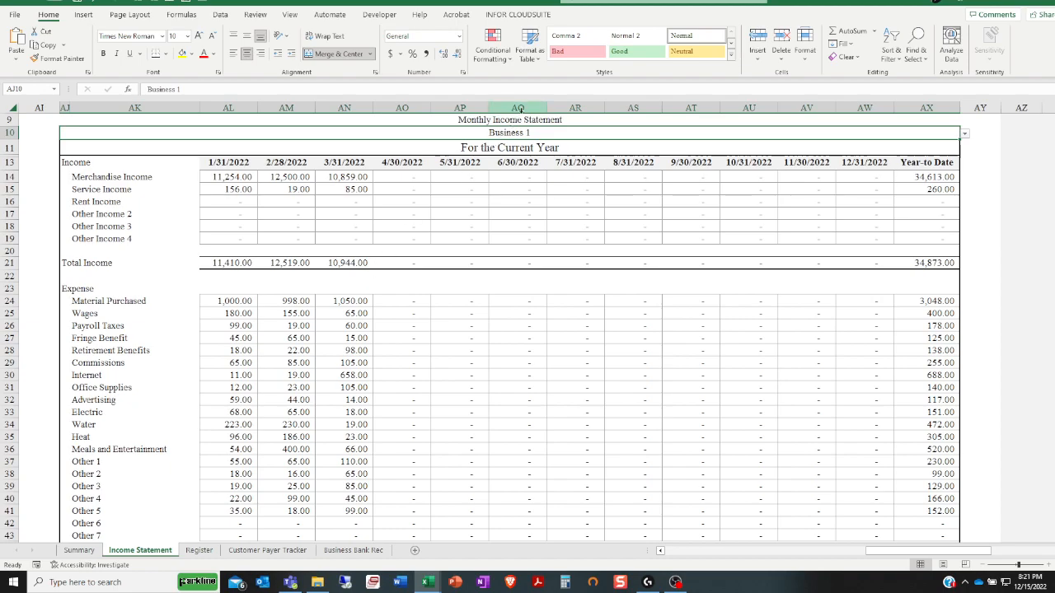
{"action": "left_click", "coordinate": [965, 133]}
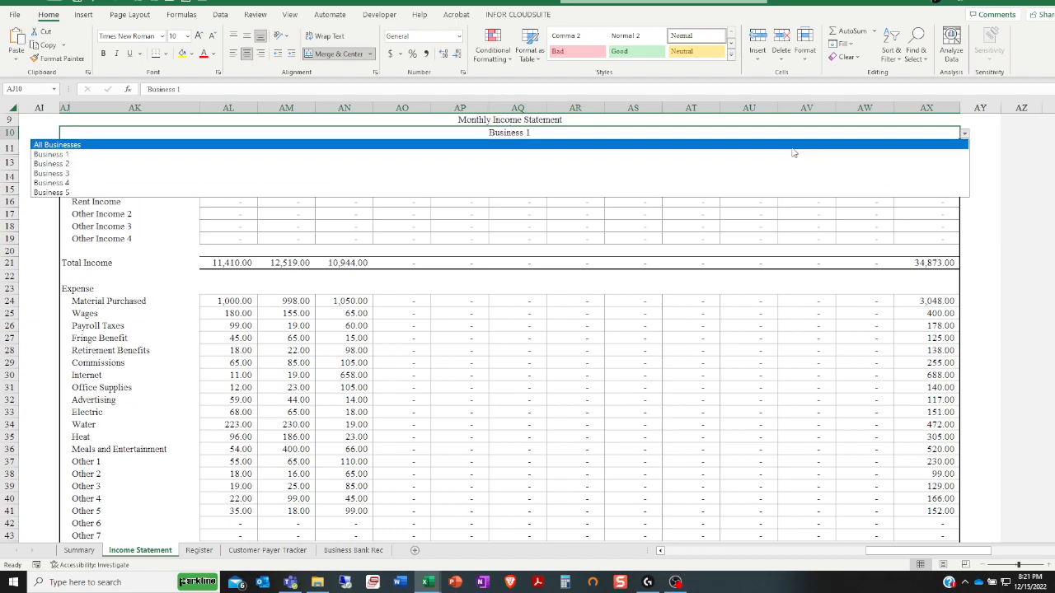
{"action": "left_click", "coordinate": [731, 147]}
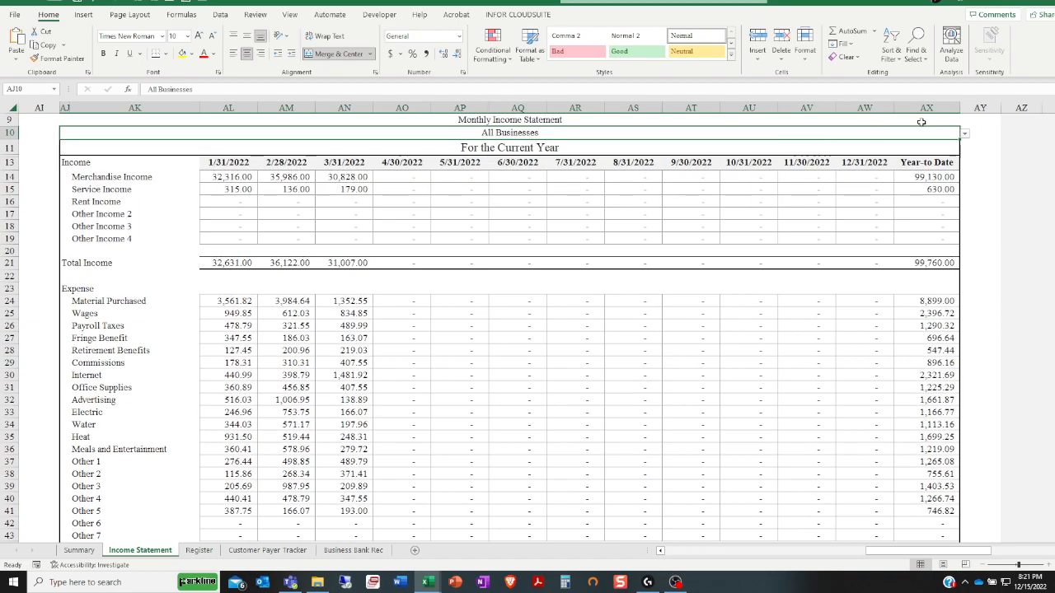
Show Business 3 in the Monthly Income Statement, and restore the selection to All Businesses
{"action": "left_click", "coordinate": [964, 135]}
{"action": "left_click", "coordinate": [929, 173]}
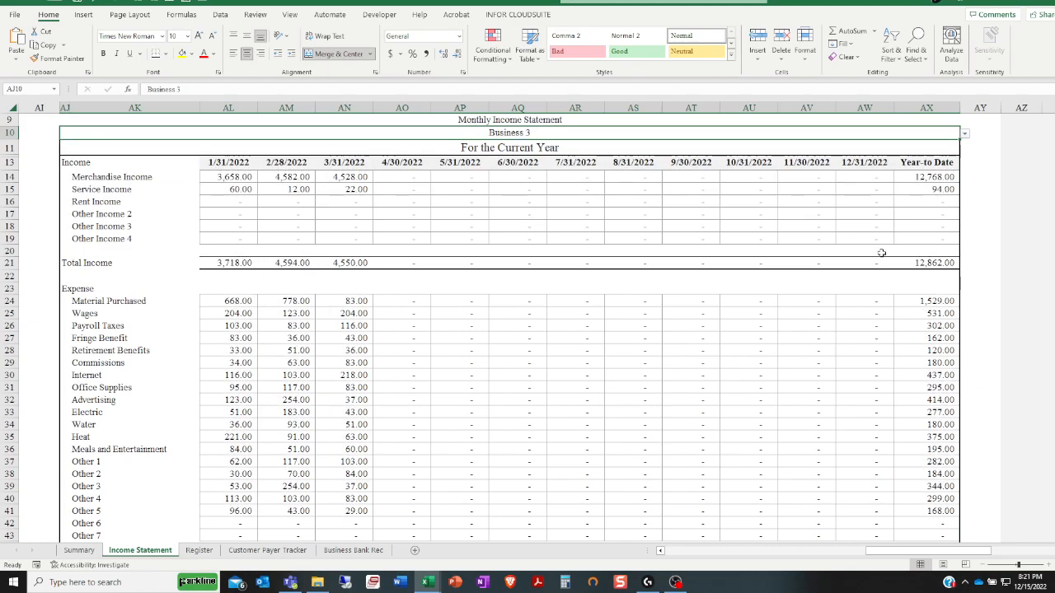
{"action": "left_click", "coordinate": [966, 136]}
{"action": "left_click", "coordinate": [840, 149]}
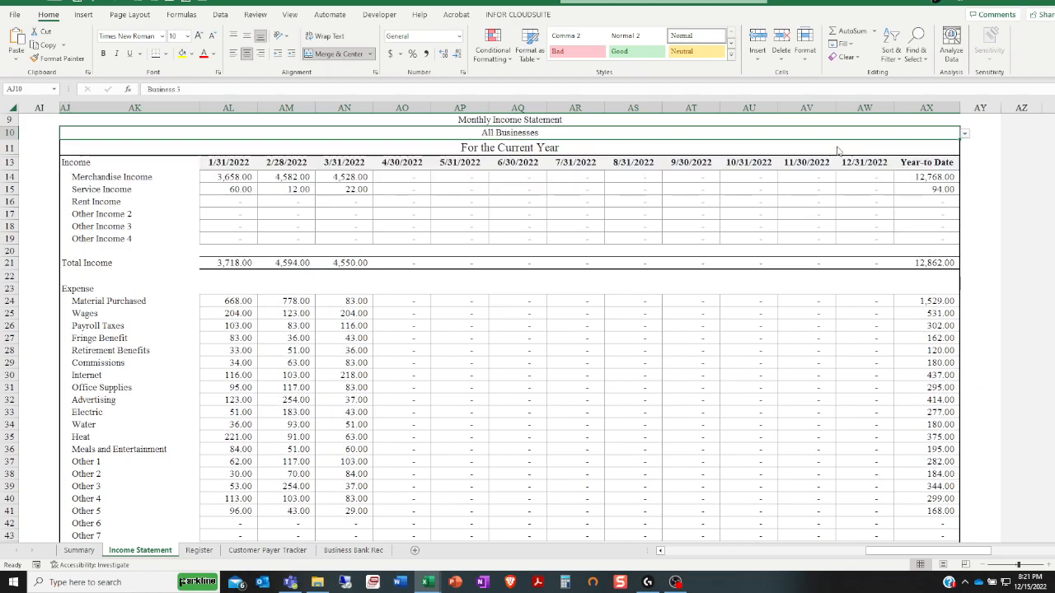
Review the Summary sheet's Current Year Summary, Last Twelve Months Breakdown and their income and expense charts
{"action": "left_click", "coordinate": [79, 550]}
{"action": "scroll", "coordinate": [166, 492], "scroll_direction": "up", "scroll_amount": 7}
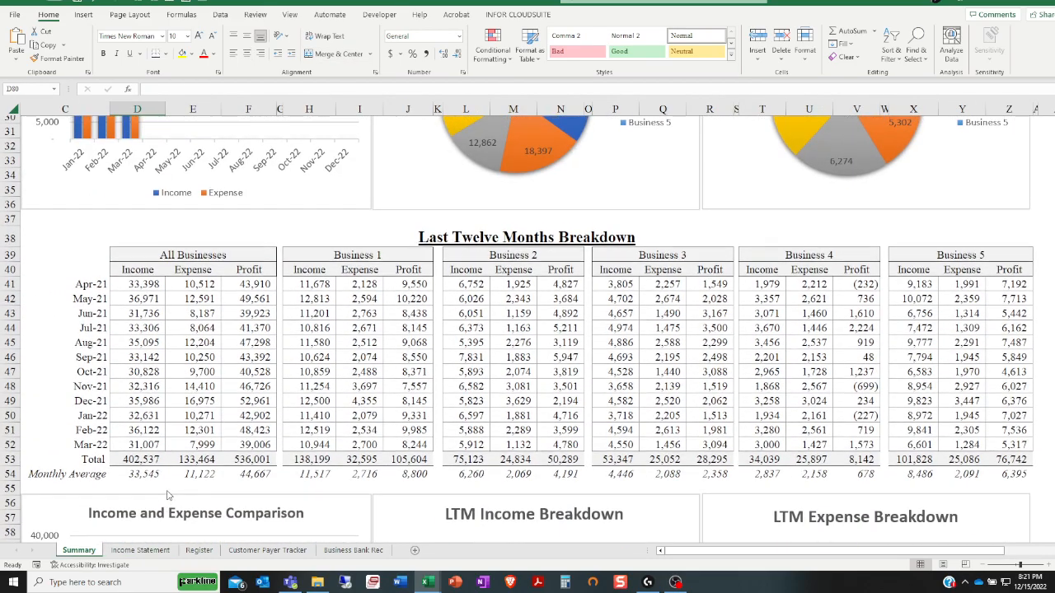
{"action": "scroll", "coordinate": [167, 492], "scroll_direction": "up", "scroll_amount": 7}
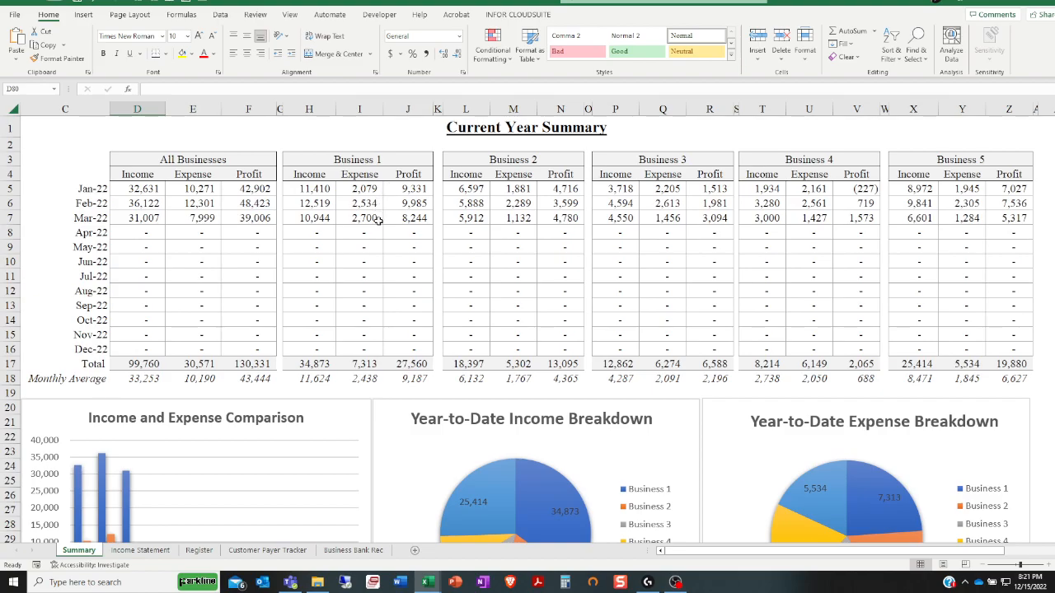
{"action": "scroll", "coordinate": [405, 251], "scroll_direction": "down", "scroll_amount": 9}
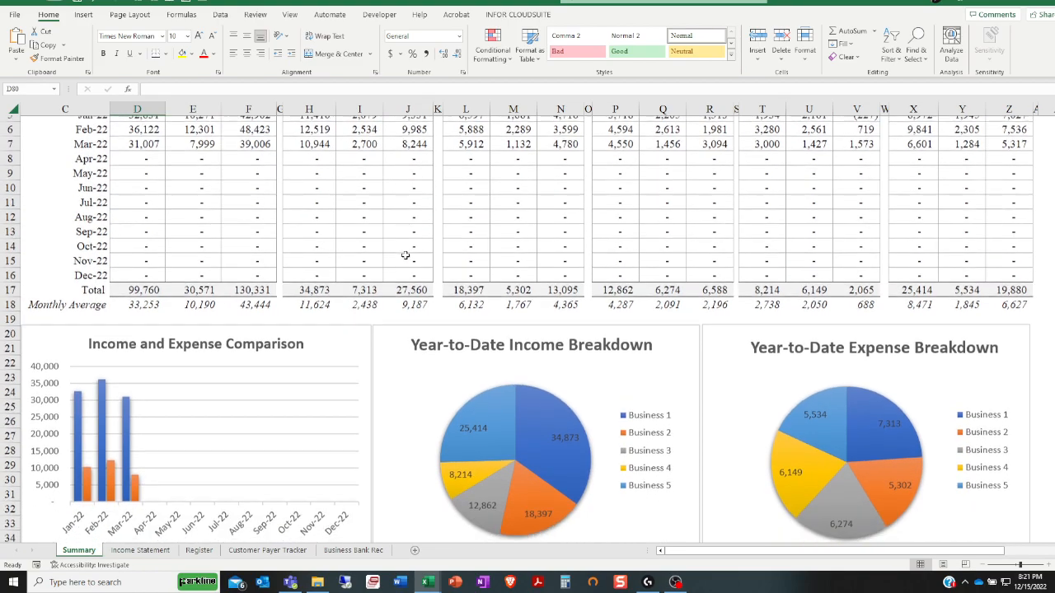
{"action": "scroll", "coordinate": [417, 306], "scroll_direction": "down", "scroll_amount": 6}
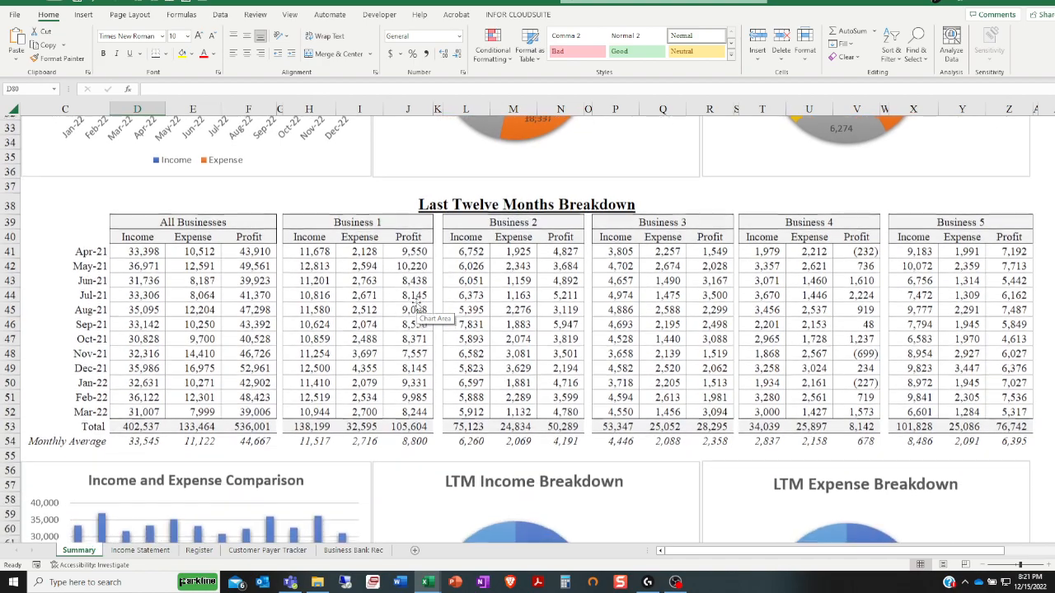
{"action": "scroll", "coordinate": [416, 306], "scroll_direction": "down", "scroll_amount": 1}
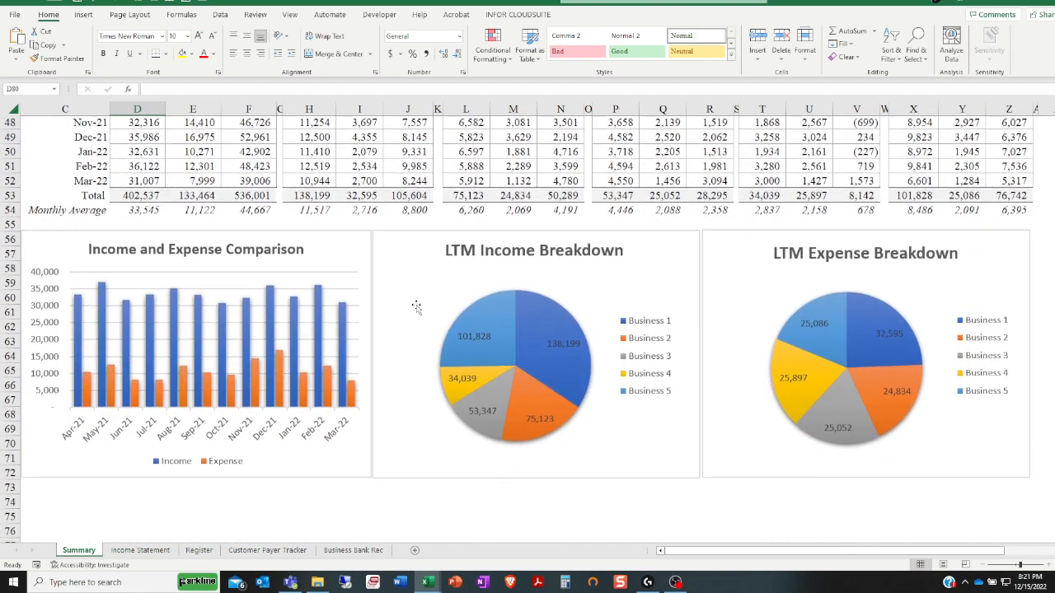
{"action": "scroll", "coordinate": [417, 305], "scroll_direction": "up", "scroll_amount": 5}
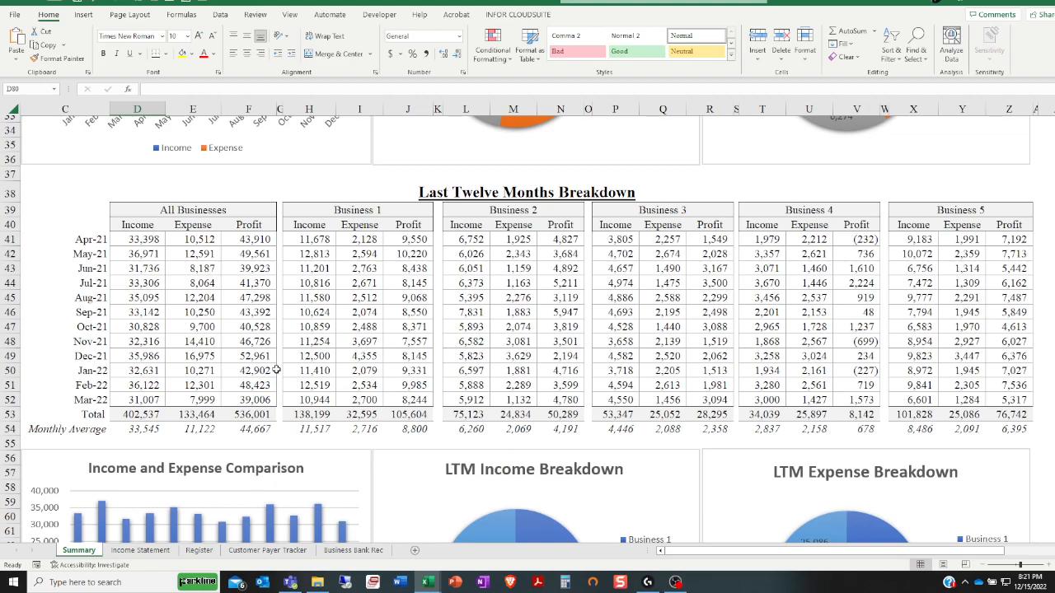
{"action": "scroll", "coordinate": [277, 370], "scroll_direction": "up", "scroll_amount": 11}
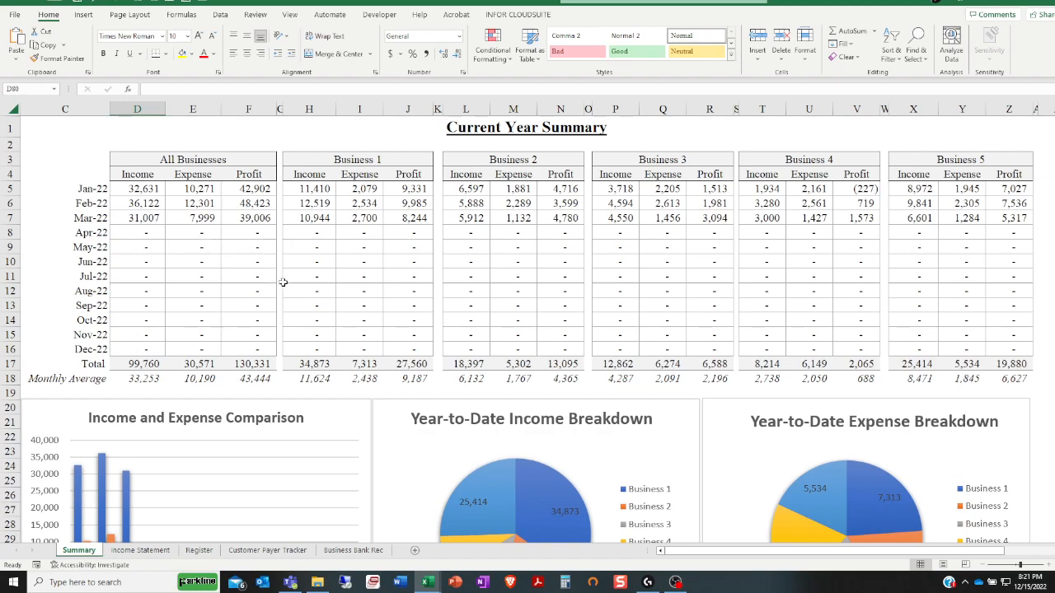
Open the Register sheet and check the entry choices for Income/Expense in row 7 and Cleared in row 6
{"action": "left_click", "coordinate": [174, 551]}
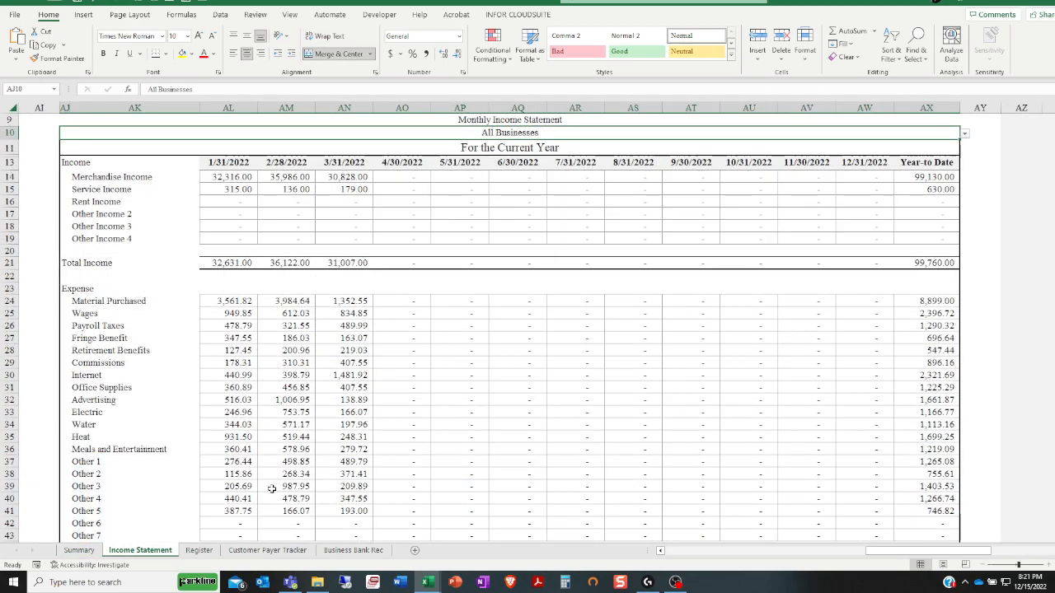
{"action": "left_click", "coordinate": [200, 550]}
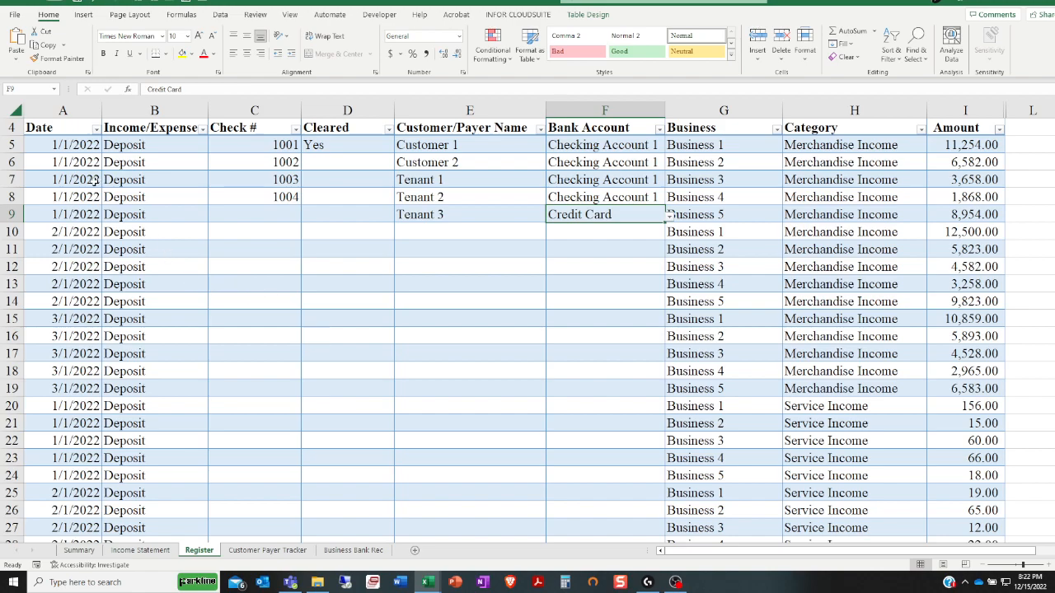
{"action": "left_click", "coordinate": [152, 177]}
{"action": "left_click", "coordinate": [213, 182]}
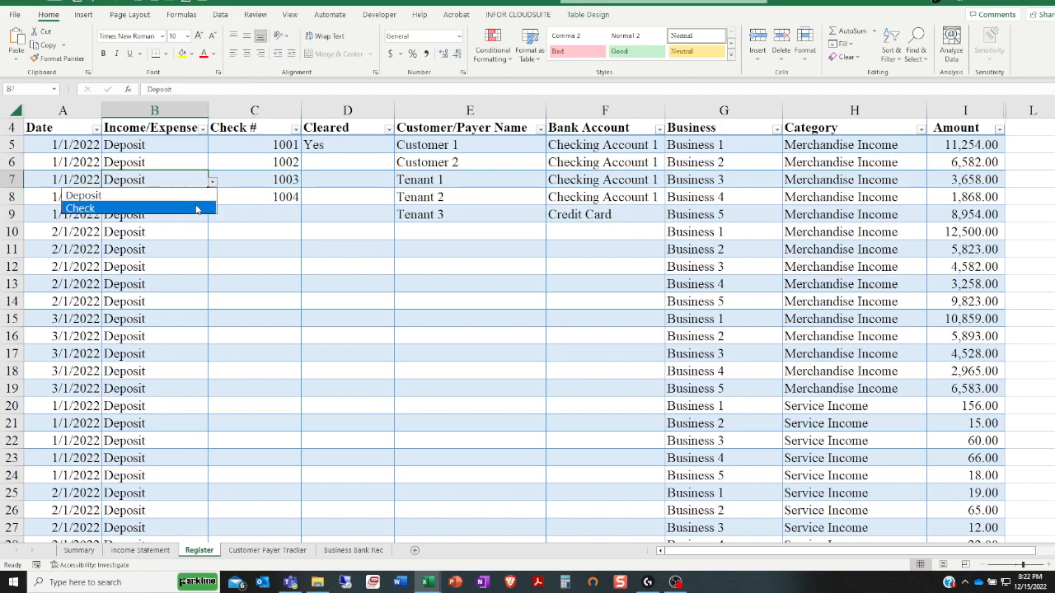
{"action": "left_click", "coordinate": [247, 183]}
{"action": "left_click", "coordinate": [263, 178]}
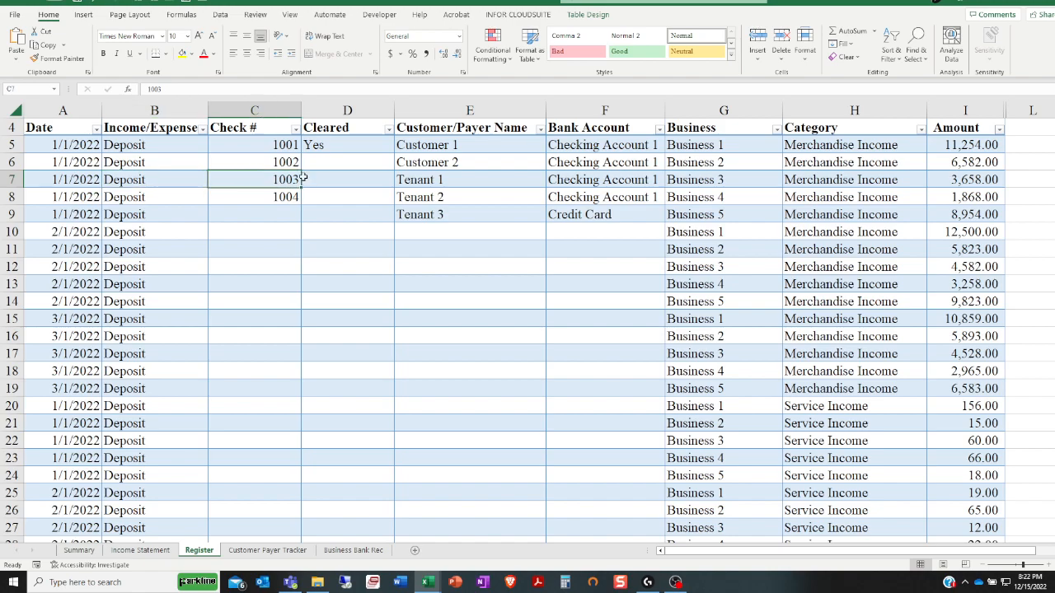
{"action": "left_click", "coordinate": [336, 167]}
{"action": "left_click", "coordinate": [398, 166]}
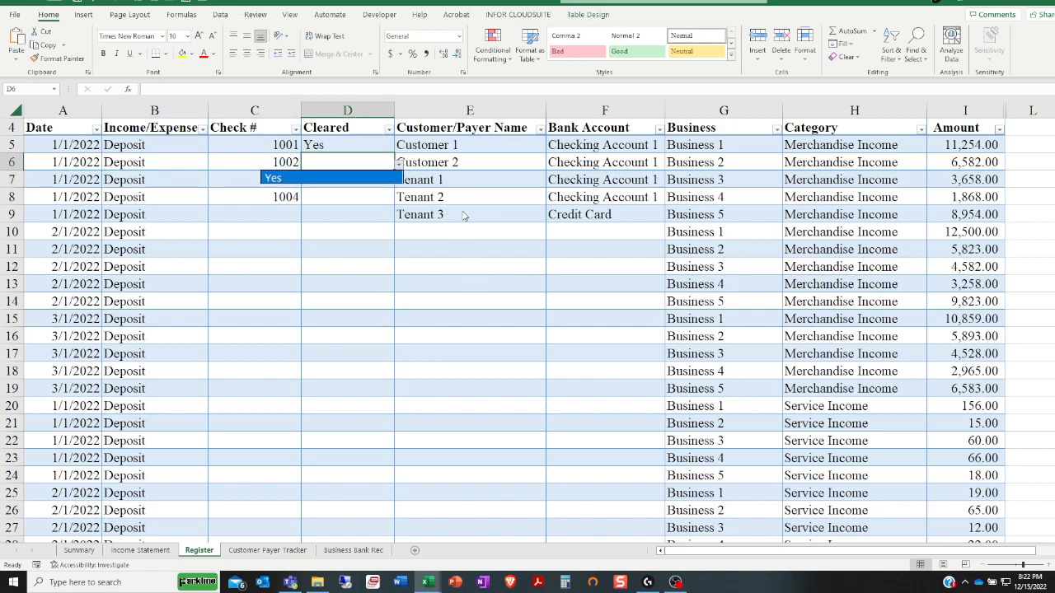
View the available Customer/Payer Name and Bank Account choices for the register entry in row 6
{"action": "left_click", "coordinate": [458, 164]}
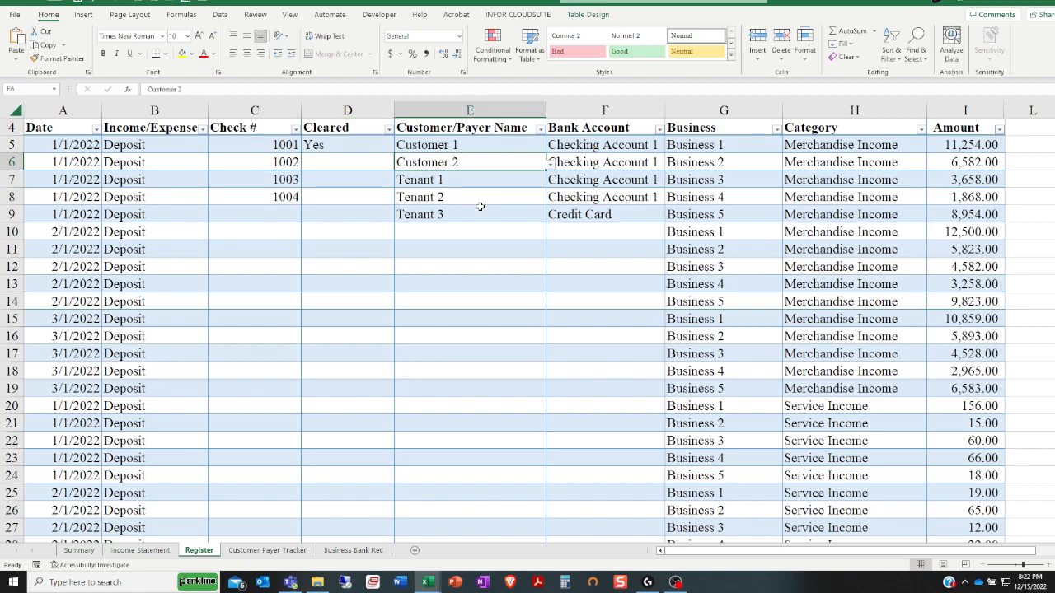
{"action": "left_click", "coordinate": [550, 163]}
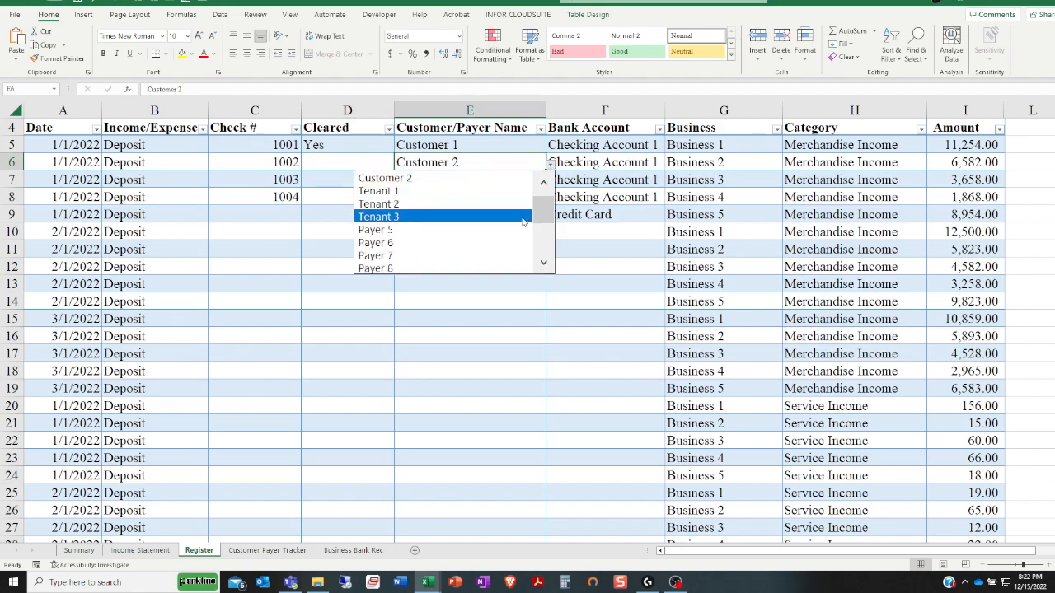
{"action": "mouse_move", "coordinate": [544, 202]}
{"action": "left_mouse_down"}
{"action": "mouse_move", "coordinate": [542, 238]}
{"action": "mouse_move", "coordinate": [546, 201]}
{"action": "left_mouse_up"}
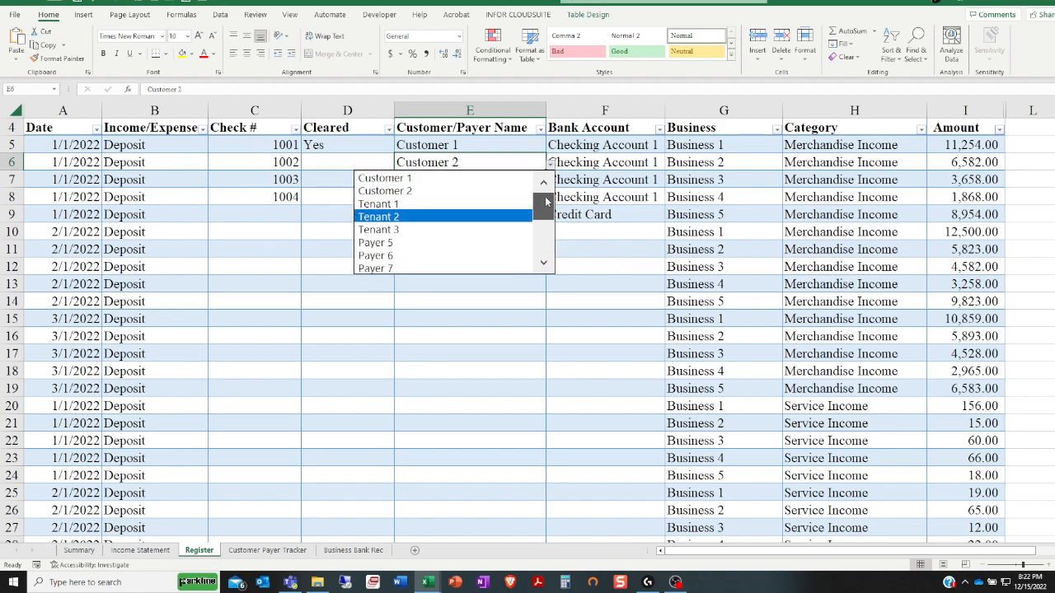
{"action": "left_click", "coordinate": [573, 175]}
{"action": "left_click", "coordinate": [589, 164]}
{"action": "left_click", "coordinate": [669, 167]}
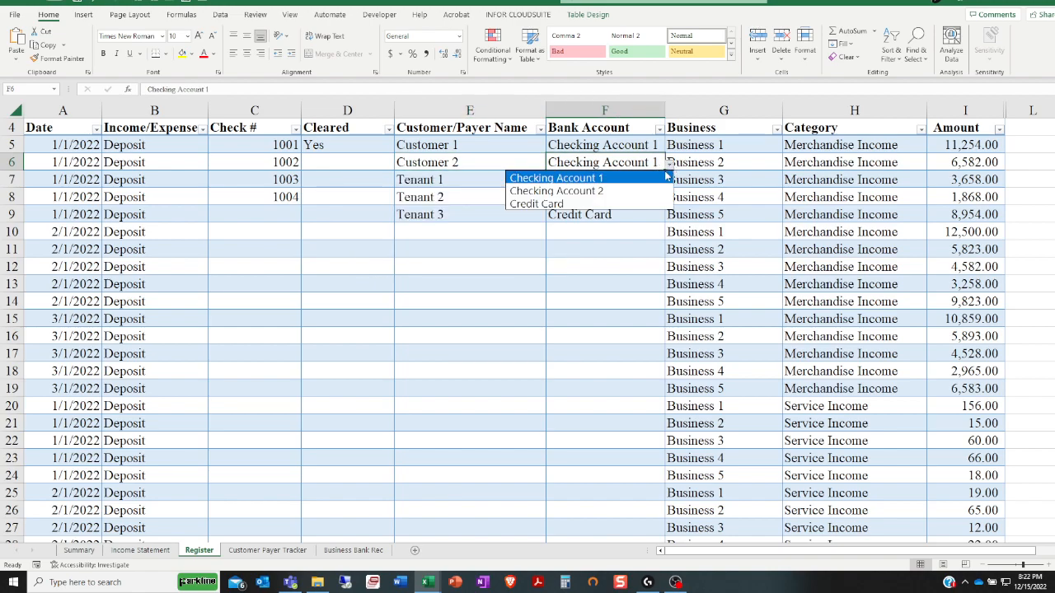
{"action": "left_click", "coordinate": [623, 290]}
View the available Business choices in row 7 and the Category choices in row 8 of the register
{"action": "left_click", "coordinate": [722, 173]}
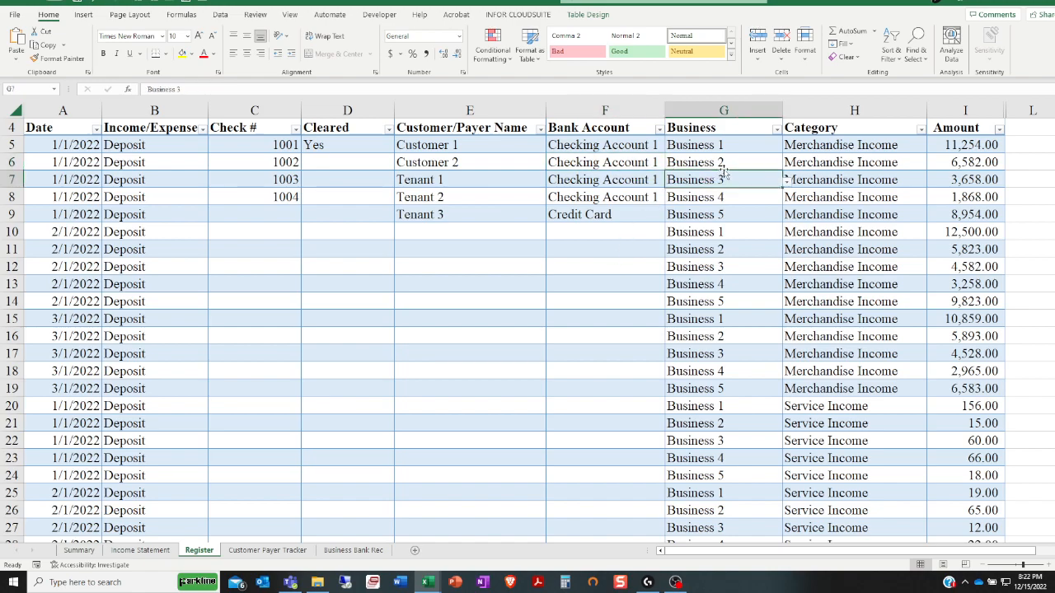
{"action": "left_click", "coordinate": [787, 180]}
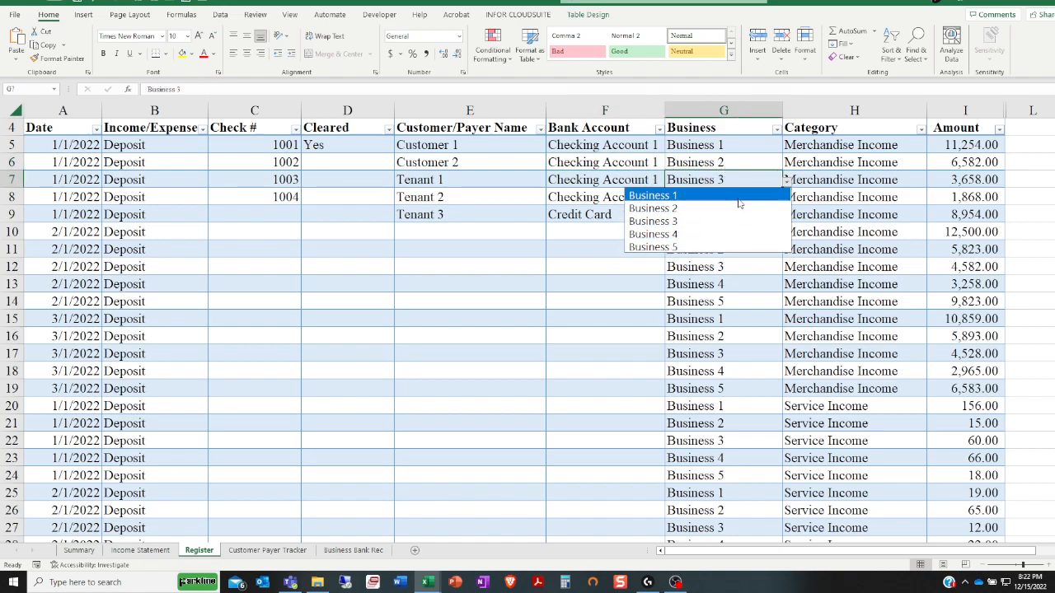
{"action": "left_click", "coordinate": [812, 197]}
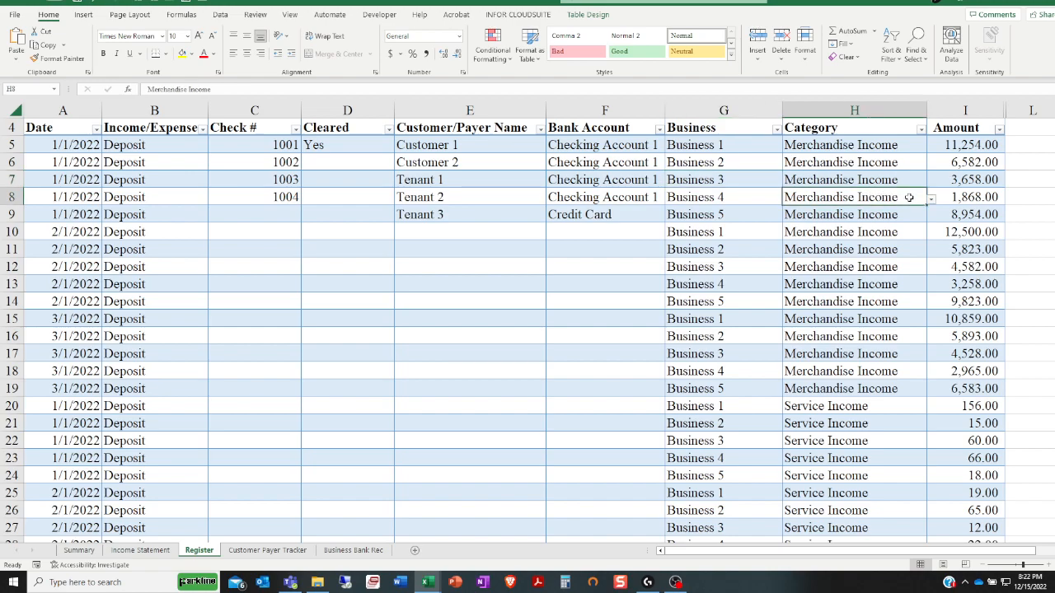
{"action": "left_click", "coordinate": [932, 199]}
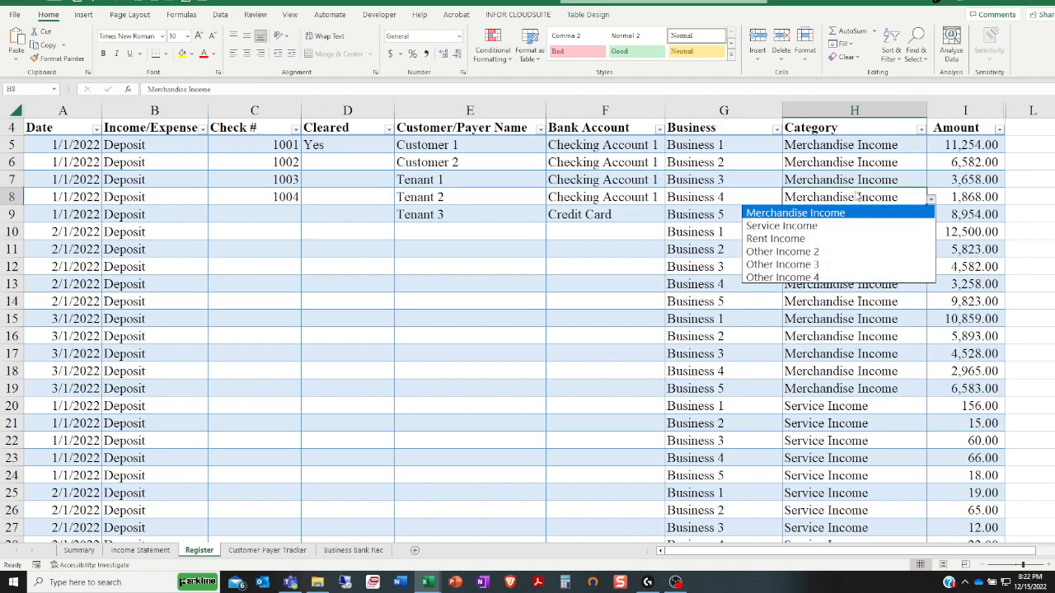
Close the Category choices and check the Amount entry in row 5 of the register
{"action": "left_click", "coordinate": [819, 123]}
{"action": "left_click", "coordinate": [823, 129]}
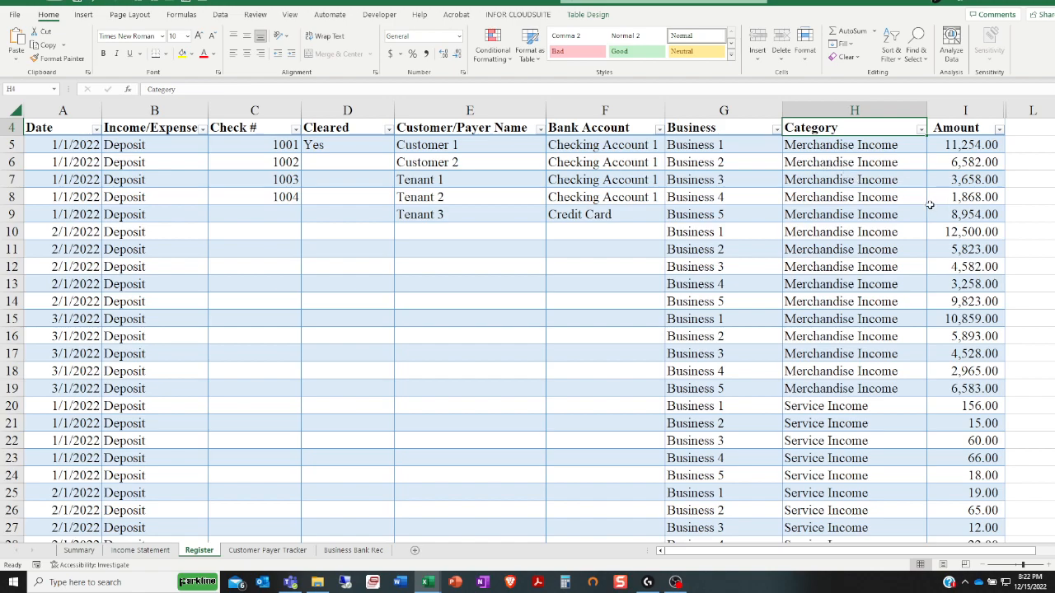
{"action": "left_click", "coordinate": [964, 150]}
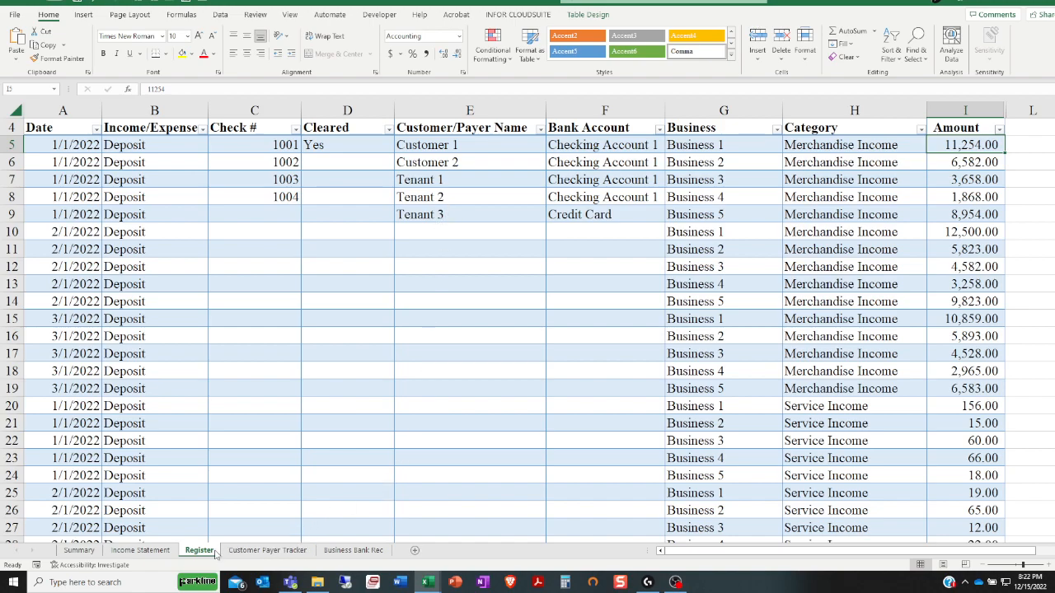
Open the Customer Payer Tracker sheet and examine the Customer/Payor name list and the formula in its first name cell
{"action": "left_click", "coordinate": [153, 557]}
{"action": "left_click", "coordinate": [187, 553]}
{"action": "left_click", "coordinate": [253, 554]}
{"action": "scroll", "coordinate": [274, 444], "scroll_direction": "up", "scroll_amount": 4}
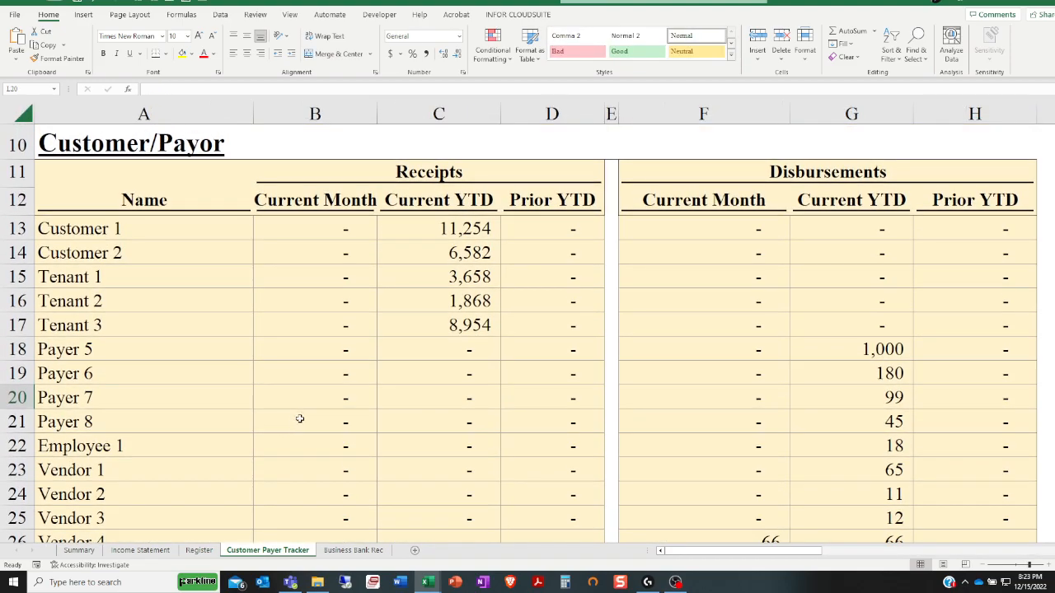
{"action": "left_click", "coordinate": [152, 222]}
{"action": "scroll", "coordinate": [181, 330], "scroll_direction": "down", "scroll_amount": 2}
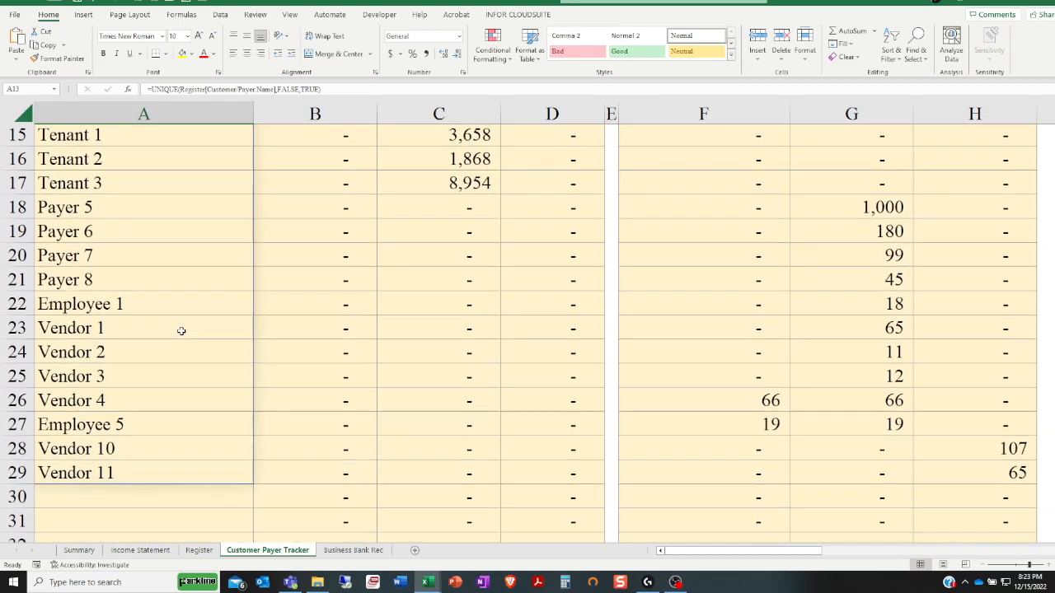
{"action": "scroll", "coordinate": [181, 330], "scroll_direction": "up", "scroll_amount": 1}
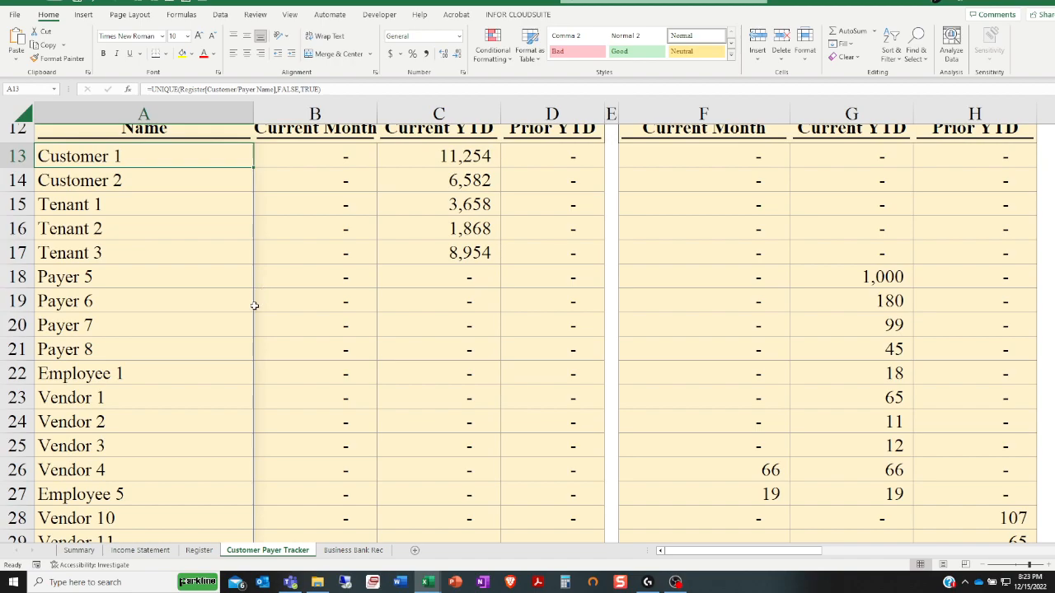
{"action": "scroll", "coordinate": [255, 304], "scroll_direction": "down", "scroll_amount": 2, "text": "ctrl"}
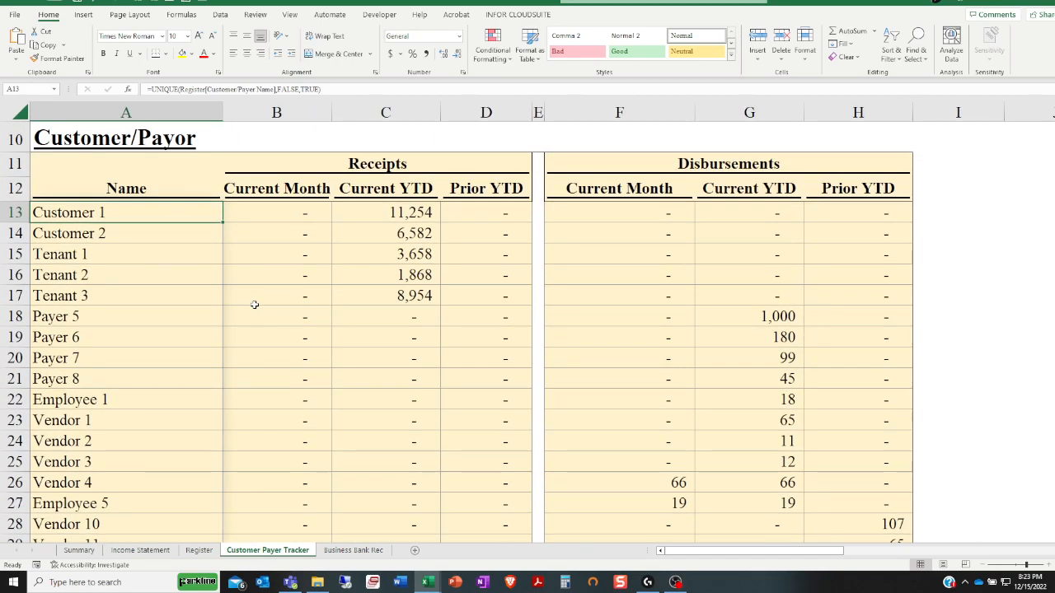
Review the tracker's Receipts and Disbursements columns for the current month, current YTD and prior YTD
{"action": "left_click", "coordinate": [340, 158]}
{"action": "left_click", "coordinate": [614, 165]}
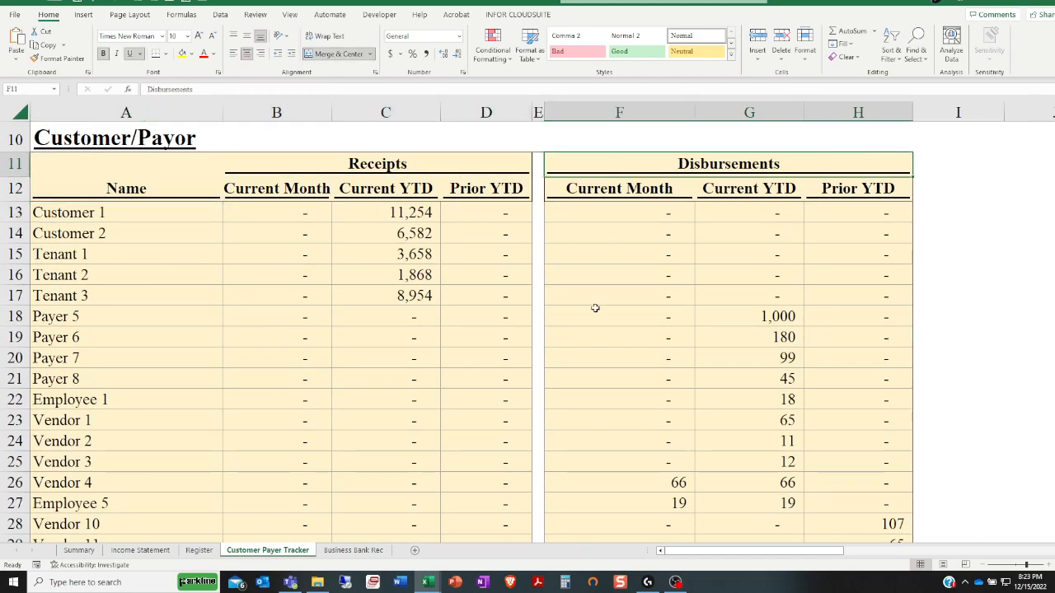
{"action": "scroll", "coordinate": [567, 379], "scroll_direction": "down", "scroll_amount": 1}
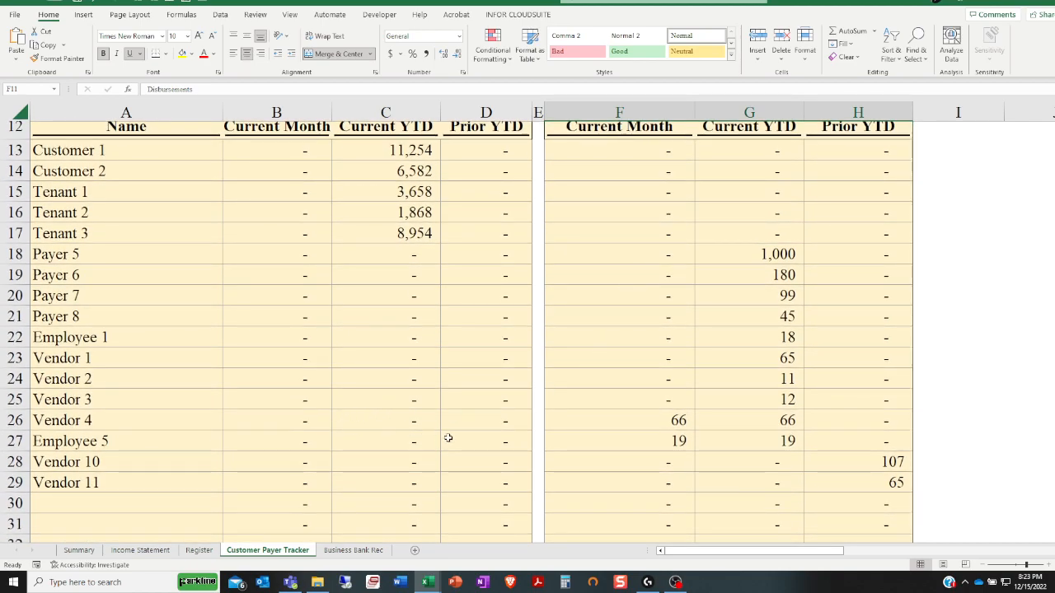
{"action": "scroll", "coordinate": [447, 437], "scroll_direction": "up", "scroll_amount": 1}
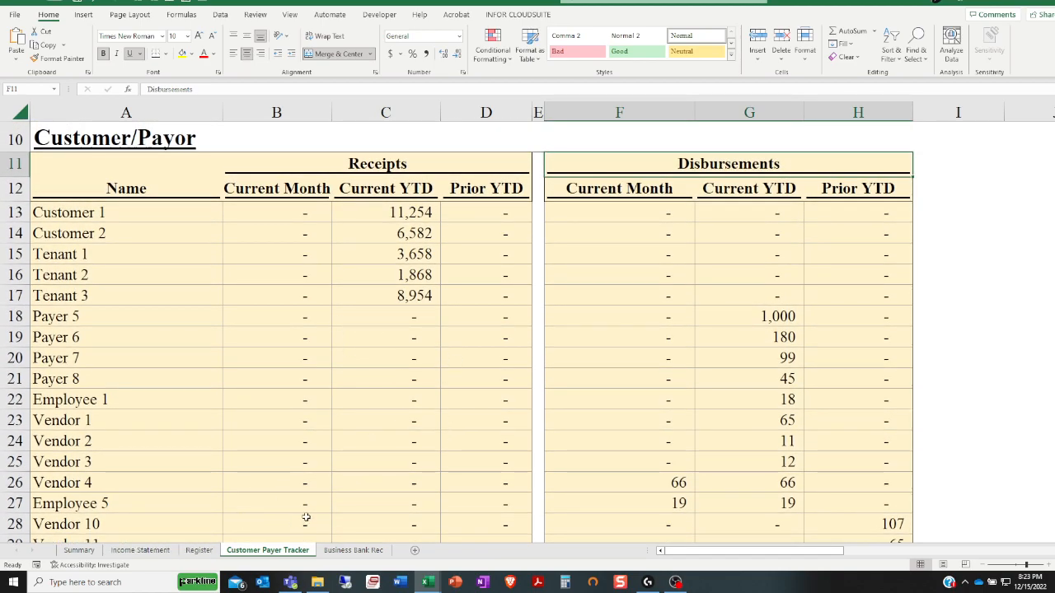
{"action": "scroll", "coordinate": [641, 290], "scroll_direction": "down", "scroll_amount": 1}
{"action": "scroll", "coordinate": [636, 400], "scroll_direction": "up", "scroll_amount": 1}
{"action": "scroll", "coordinate": [787, 441], "scroll_direction": "down", "scroll_amount": 1}
{"action": "scroll", "coordinate": [659, 425], "scroll_direction": "up", "scroll_amount": 1}
Open the Business Bank Rec sheet and review the instructions and the reconciliation report for Checking Account 1
{"action": "left_click", "coordinate": [338, 550]}
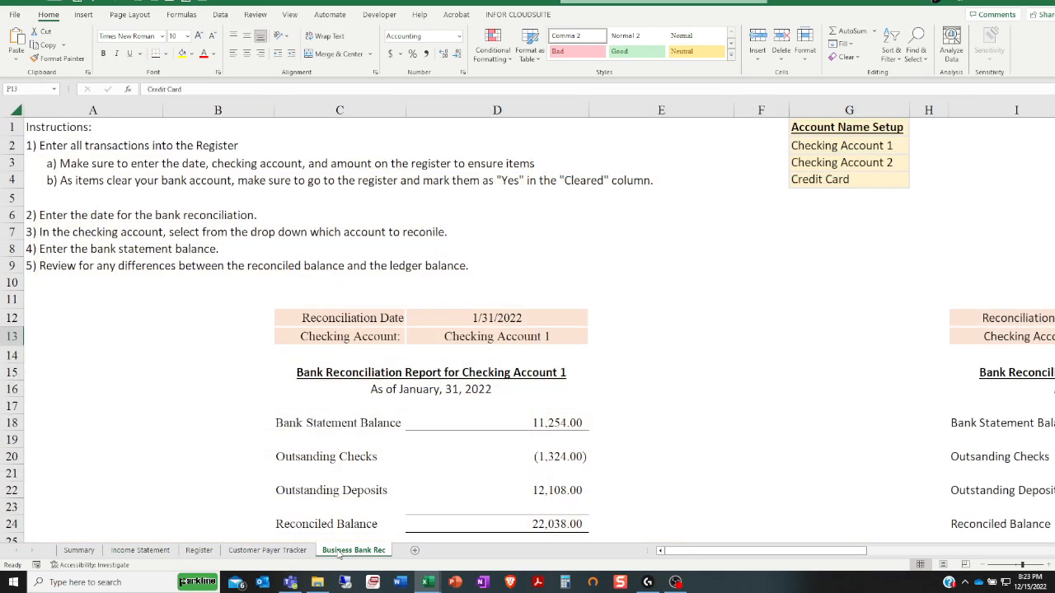
{"action": "scroll", "coordinate": [381, 434], "scroll_direction": "down", "scroll_amount": 3}
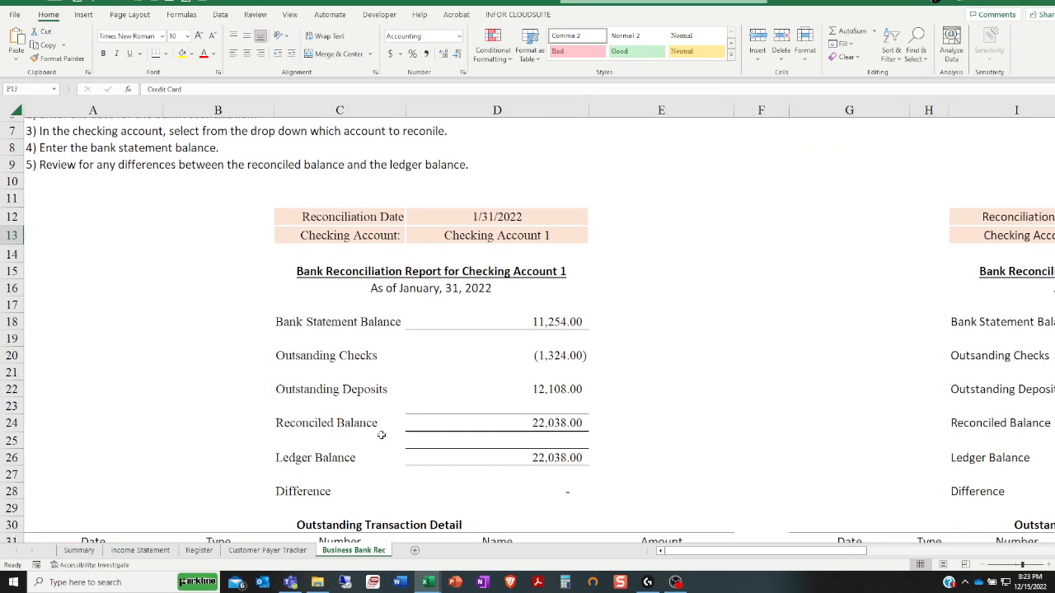
{"action": "scroll", "coordinate": [391, 434], "scroll_direction": "down", "scroll_amount": 1}
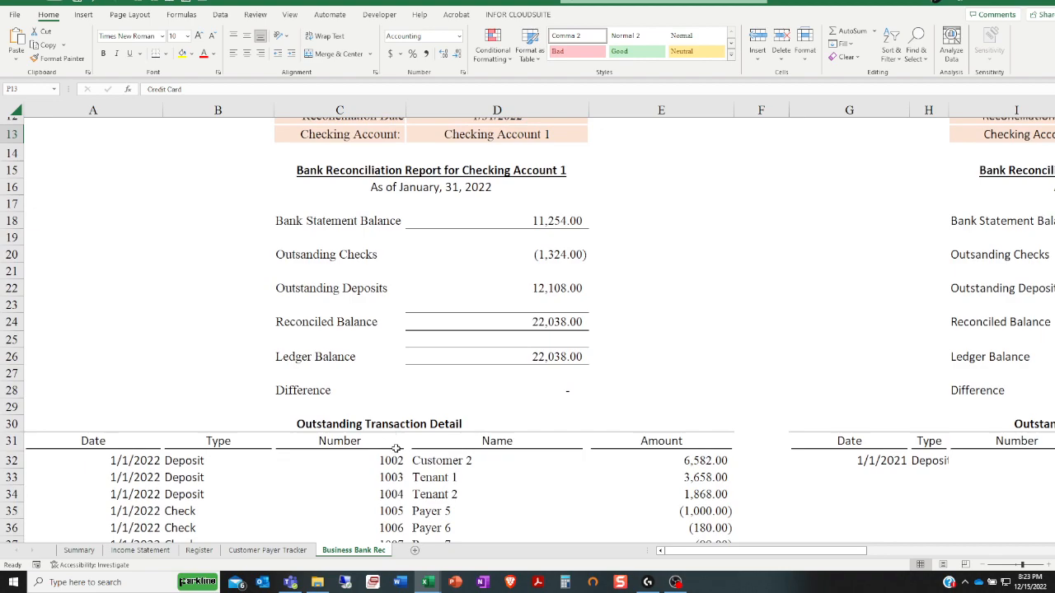
{"action": "scroll", "coordinate": [396, 448], "scroll_direction": "up", "scroll_amount": 1}
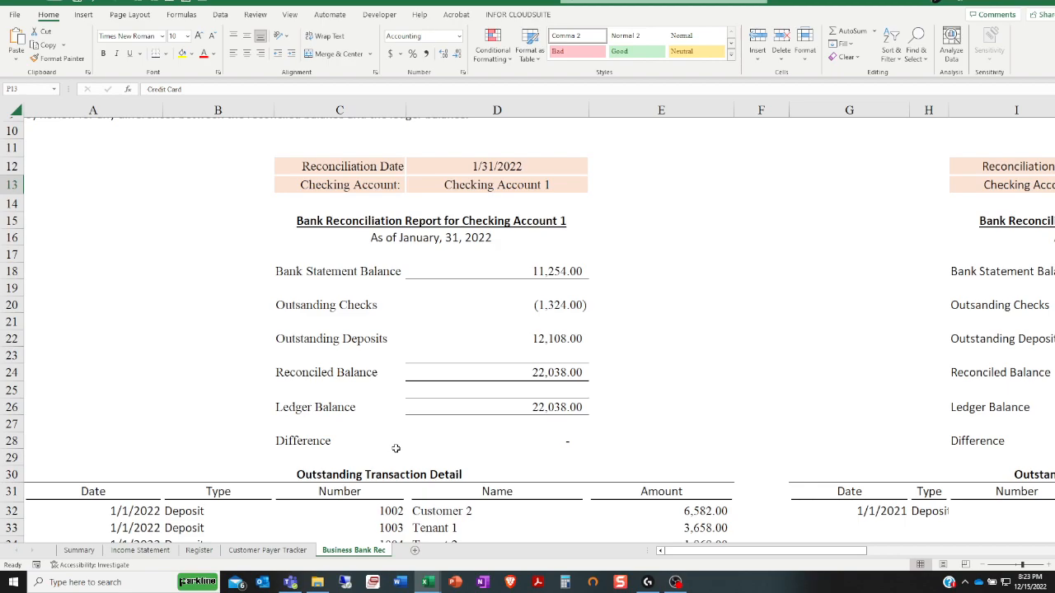
{"action": "scroll", "coordinate": [396, 449], "scroll_direction": "down", "scroll_amount": 2}
{"action": "scroll", "coordinate": [373, 469], "scroll_direction": "up", "scroll_amount": 2}
Check the Reconciliation Date for Checking Account 1 and its Outstanding Transaction Detail
{"action": "left_click", "coordinate": [470, 173]}
{"action": "scroll", "coordinate": [493, 333], "scroll_direction": "down", "scroll_amount": 2}
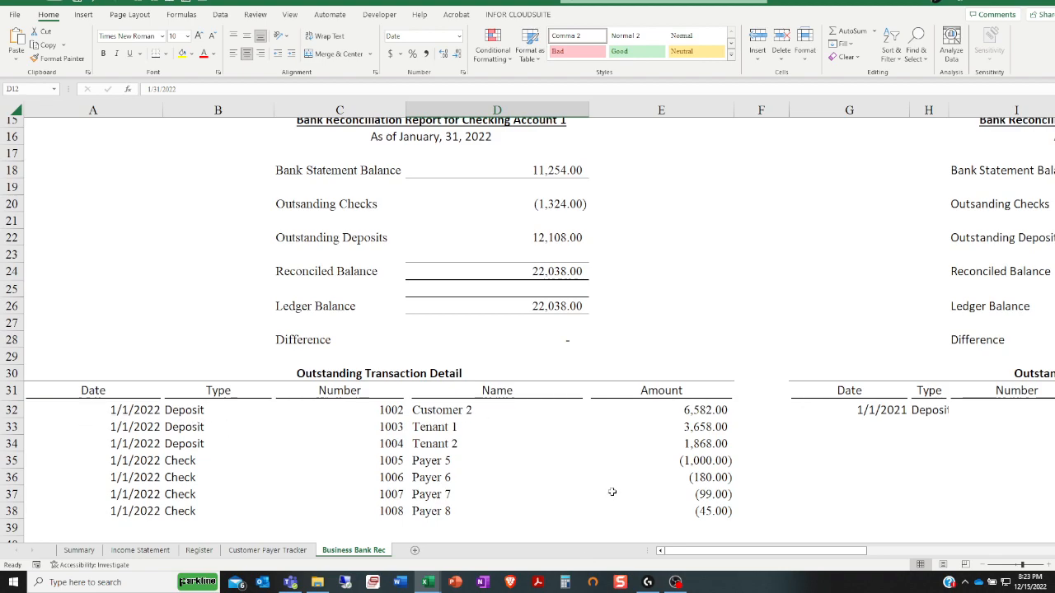
{"action": "scroll", "coordinate": [616, 490], "scroll_direction": "up", "scroll_amount": 3}
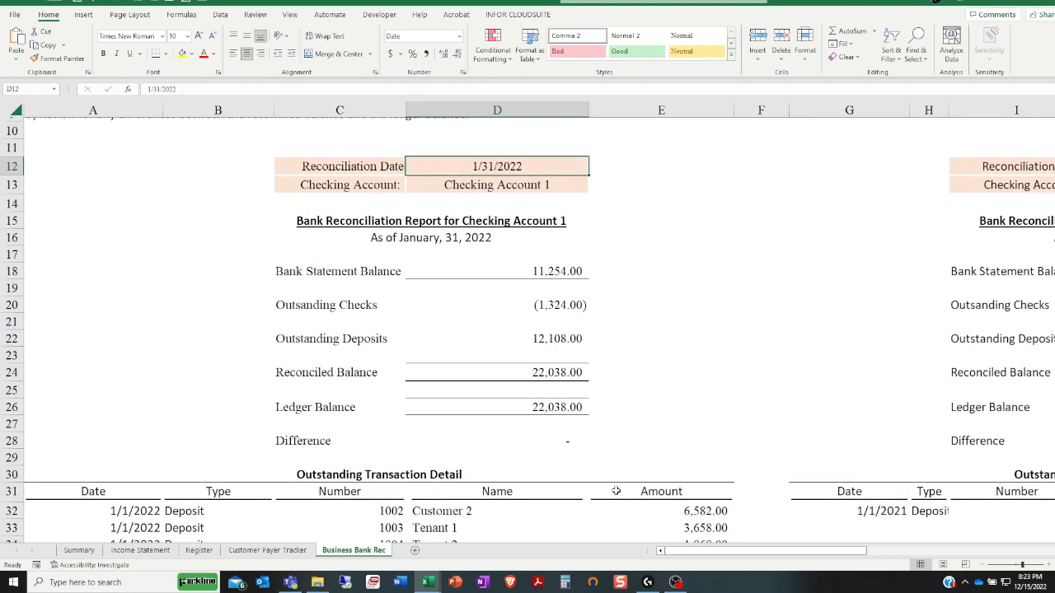
{"action": "scroll", "coordinate": [615, 490], "scroll_direction": "up", "scroll_amount": 2}
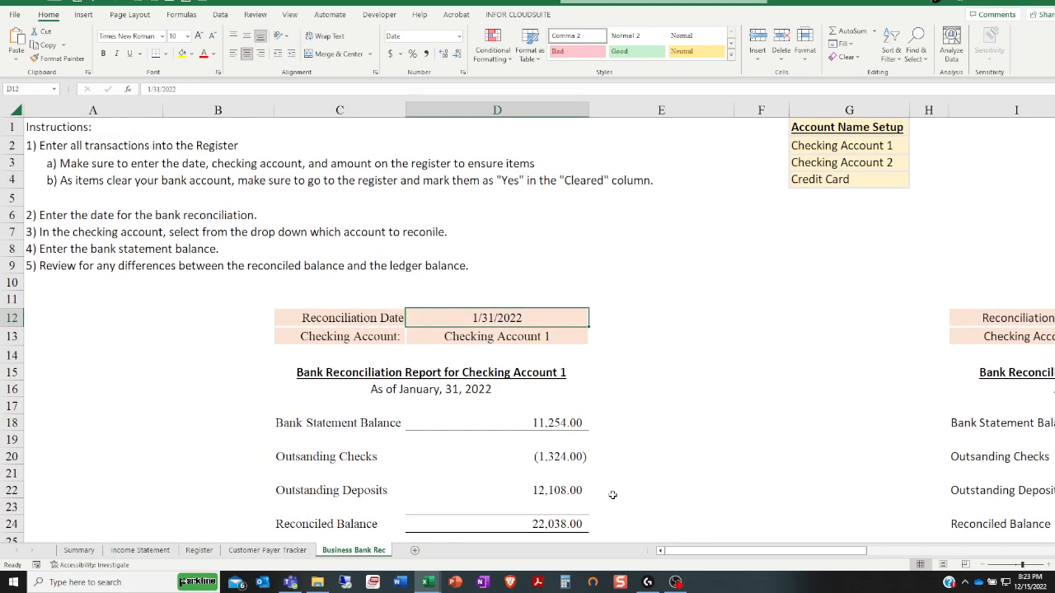
Examine the bank reconciliation reports for Checking Account 2 and Credit Card
{"action": "left_click_drag", "start_coordinate": [678, 556], "coordinate": [863, 468]}
{"action": "scroll", "coordinate": [862, 468], "scroll_direction": "down", "scroll_amount": 4}
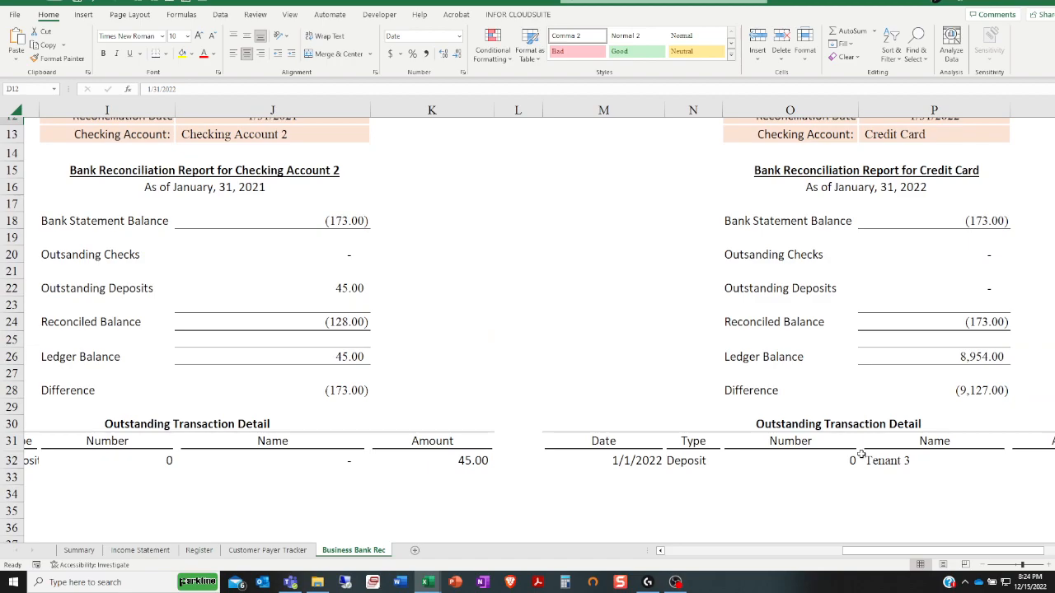
{"action": "scroll", "coordinate": [861, 454], "scroll_direction": "up", "scroll_amount": 4}
{"action": "scroll", "coordinate": [861, 454], "scroll_direction": "down", "scroll_amount": 2}
{"action": "left_click_drag", "start_coordinate": [861, 551], "coordinate": [572, 534]}
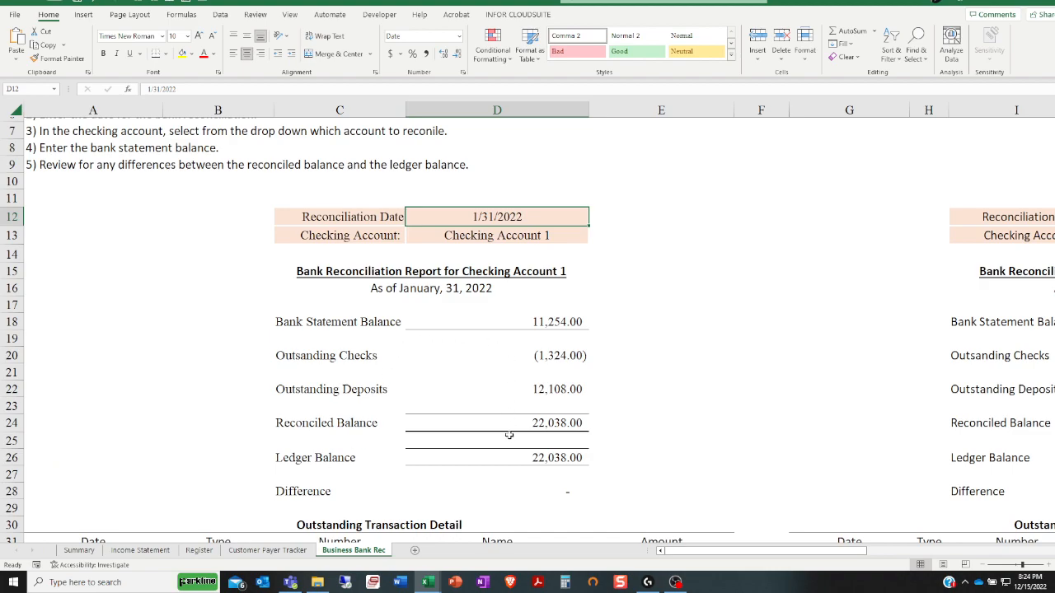
Return to the Register sheet and switch to the cleaned Multi-Business Income Statement with Bank Rec and Customer Vendor Tracker workbook
{"action": "left_click", "coordinate": [194, 551]}
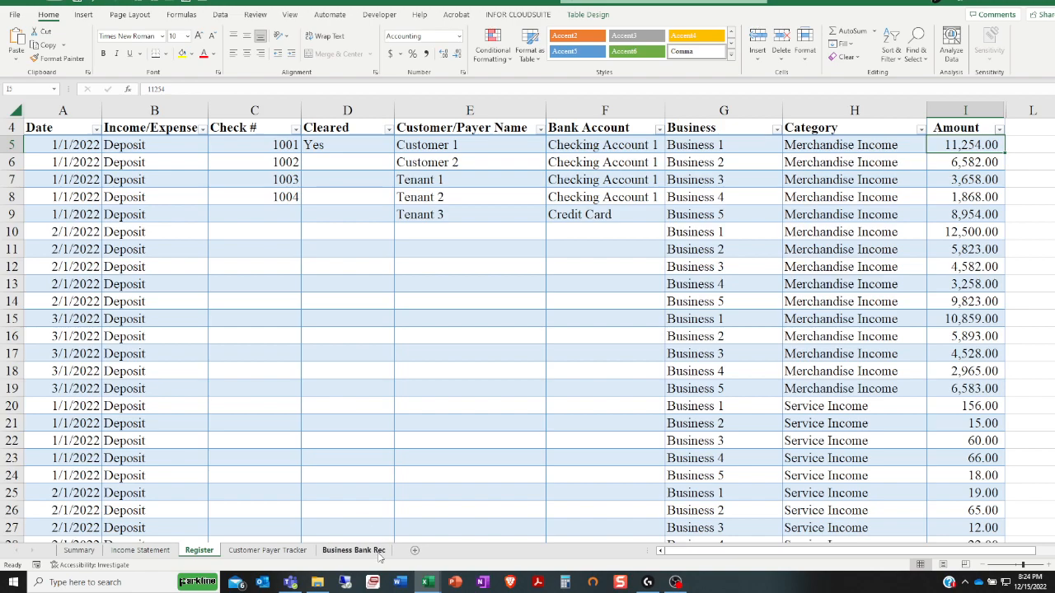
{"action": "mouse_move", "coordinate": [420, 585]}
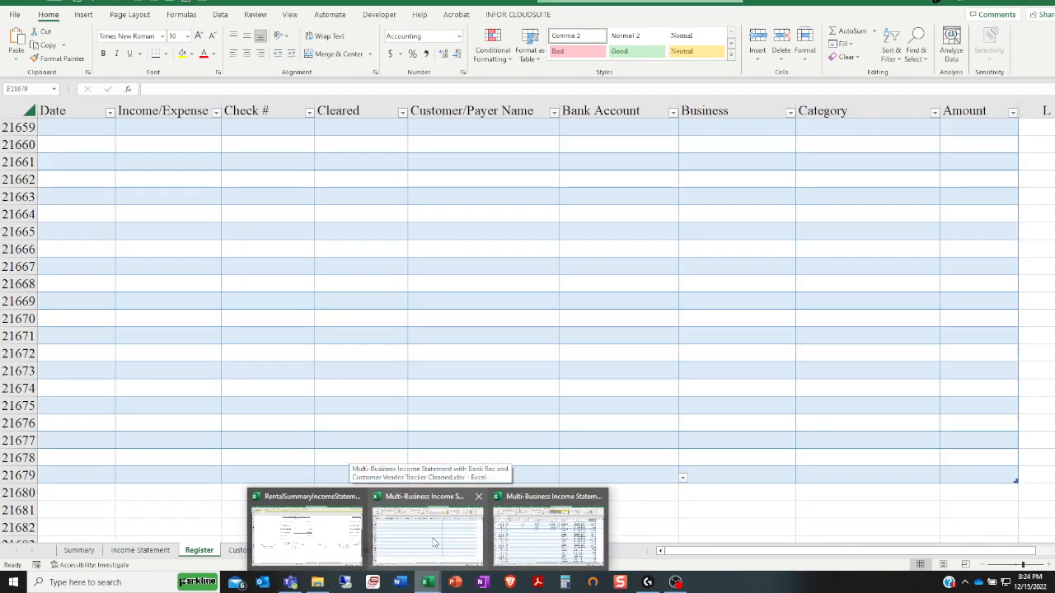
{"action": "left_click", "coordinate": [434, 542]}
{"action": "scroll", "coordinate": [408, 414], "scroll_direction": "up", "scroll_amount": 20}
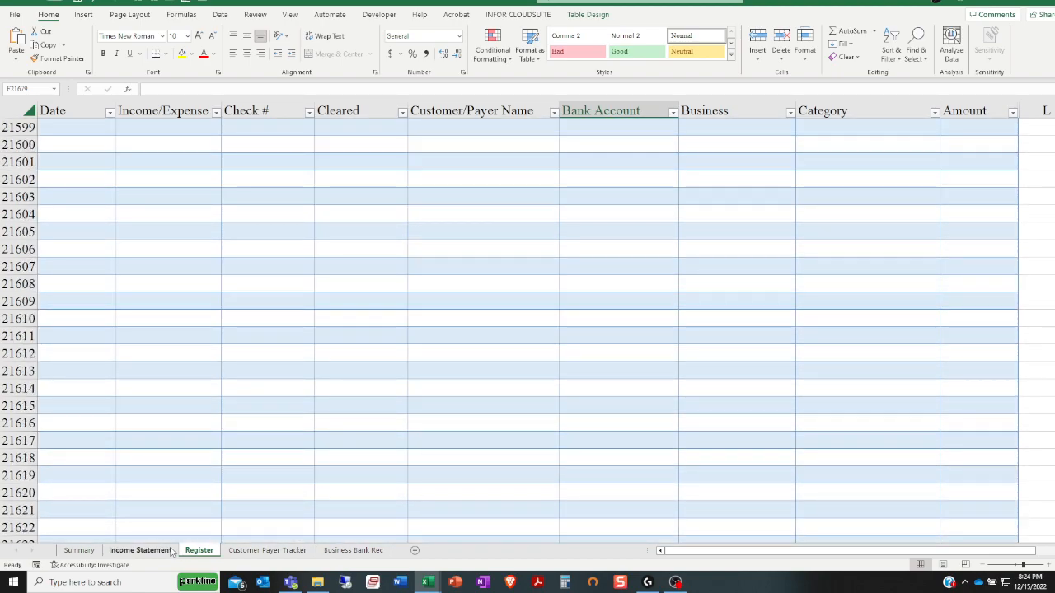
Open the Income Statement sheet and check the End Month Date in cell B9
{"action": "left_click", "coordinate": [140, 550]}
{"action": "scroll", "coordinate": [206, 375], "scroll_direction": "up", "scroll_amount": 14}
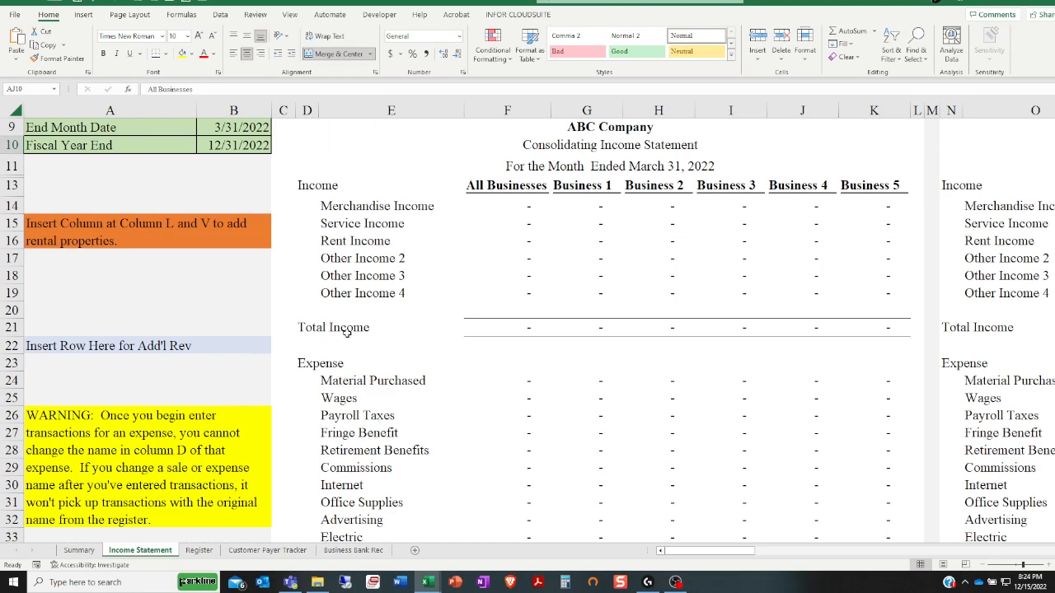
{"action": "left_click", "coordinate": [233, 127]}
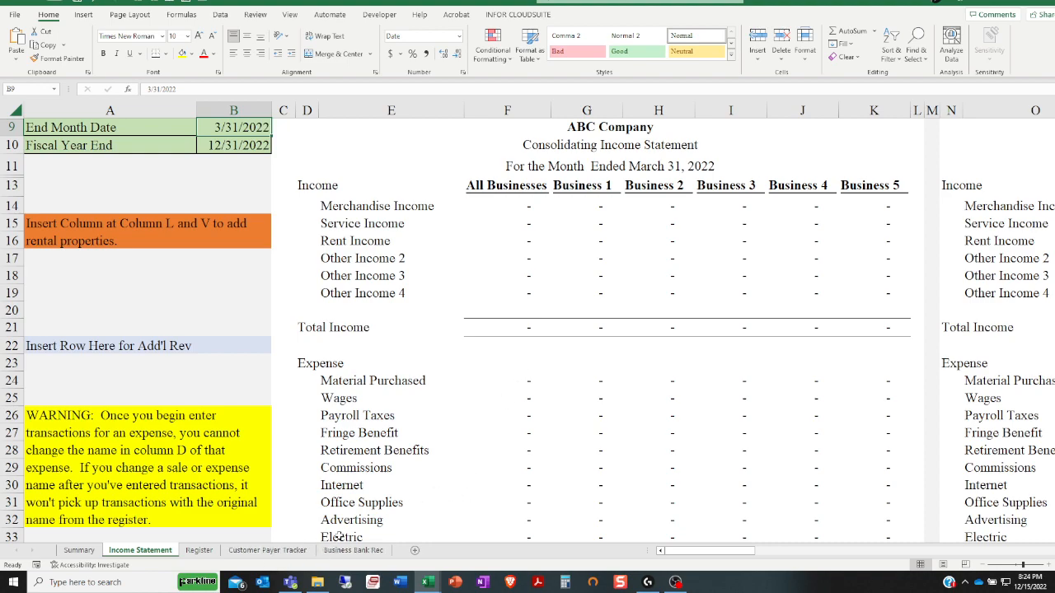
Open the Register sheet and go to the start of its empty transaction table
{"action": "left_click", "coordinate": [198, 551]}
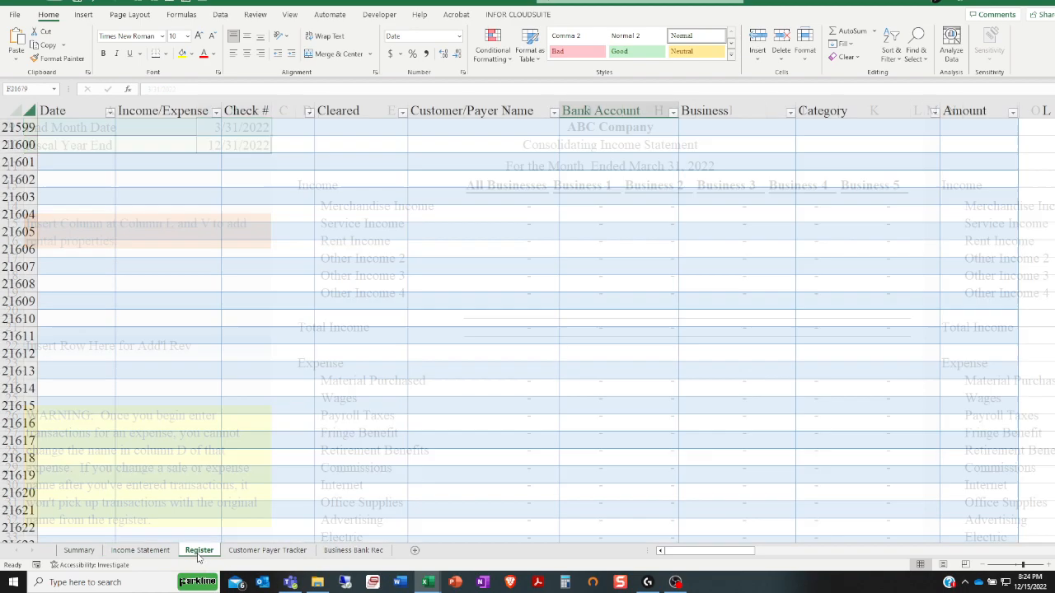
{"action": "scroll", "coordinate": [343, 375], "scroll_direction": "up", "scroll_amount": 18}
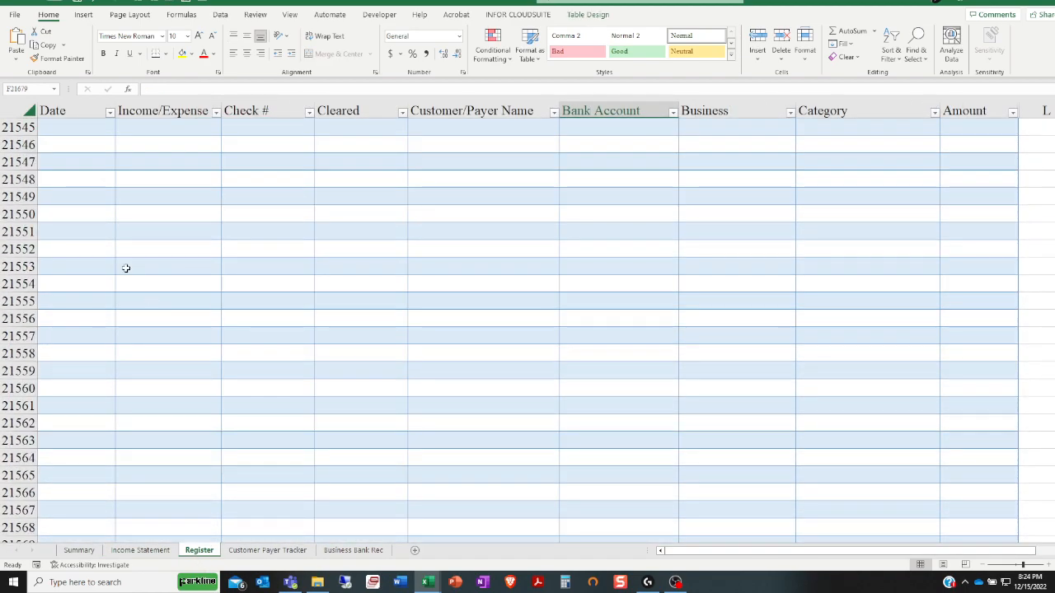
{"action": "left_click", "coordinate": [109, 262]}
{"action": "key", "text": "ctrl+Up"}
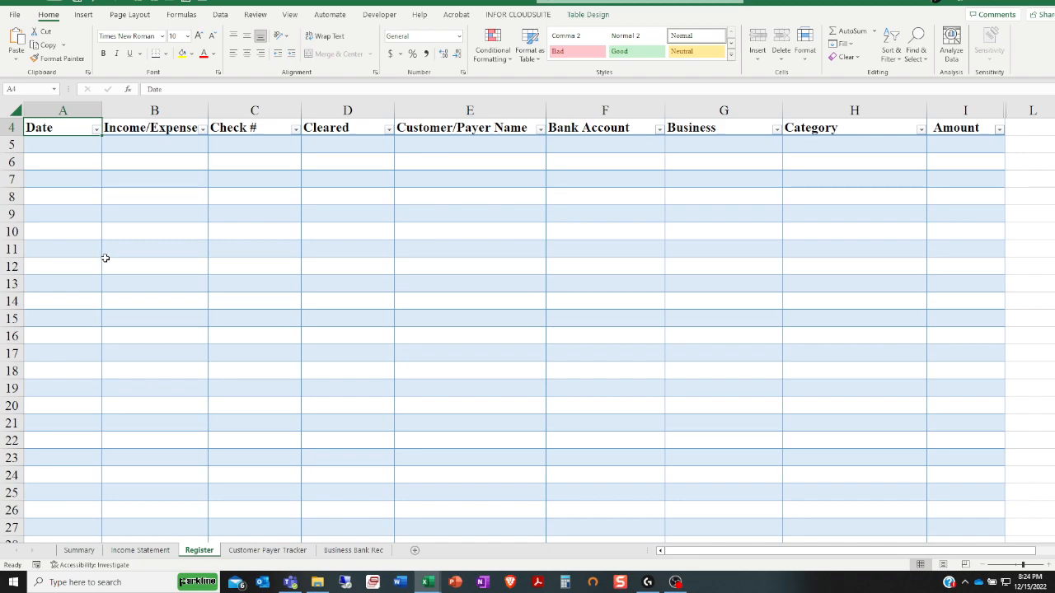
{"action": "scroll", "coordinate": [98, 266], "scroll_direction": "up", "scroll_amount": 1}
Enter the date 3/28/2022 in row 5 of the register and set its Income/Expense type to Deposit
{"action": "left_click", "coordinate": [52, 199]}
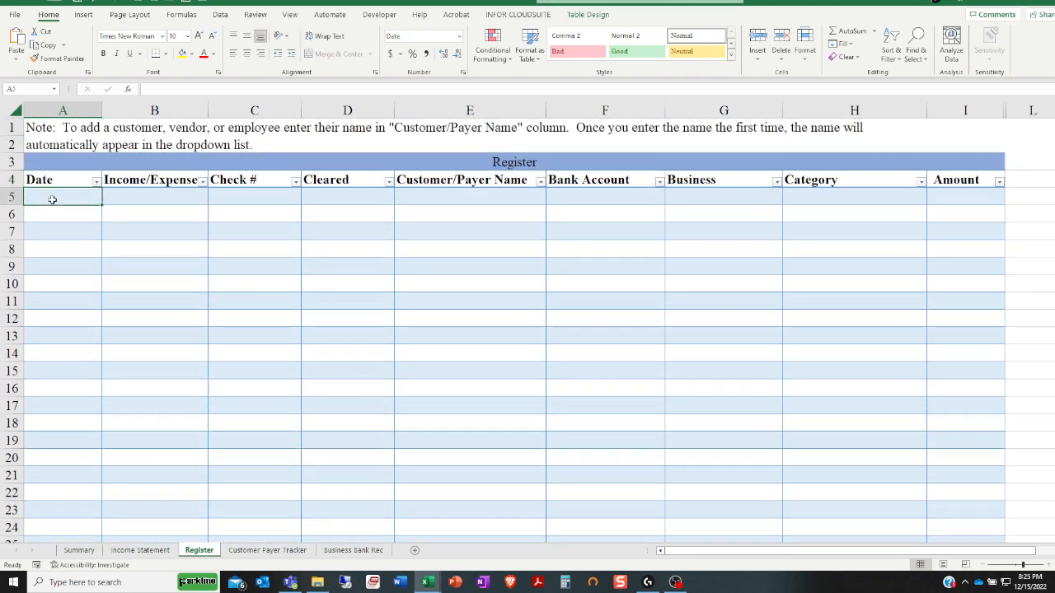
{"action": "type", "text": "3/28/2022"}
{"action": "key", "text": "Tab"}
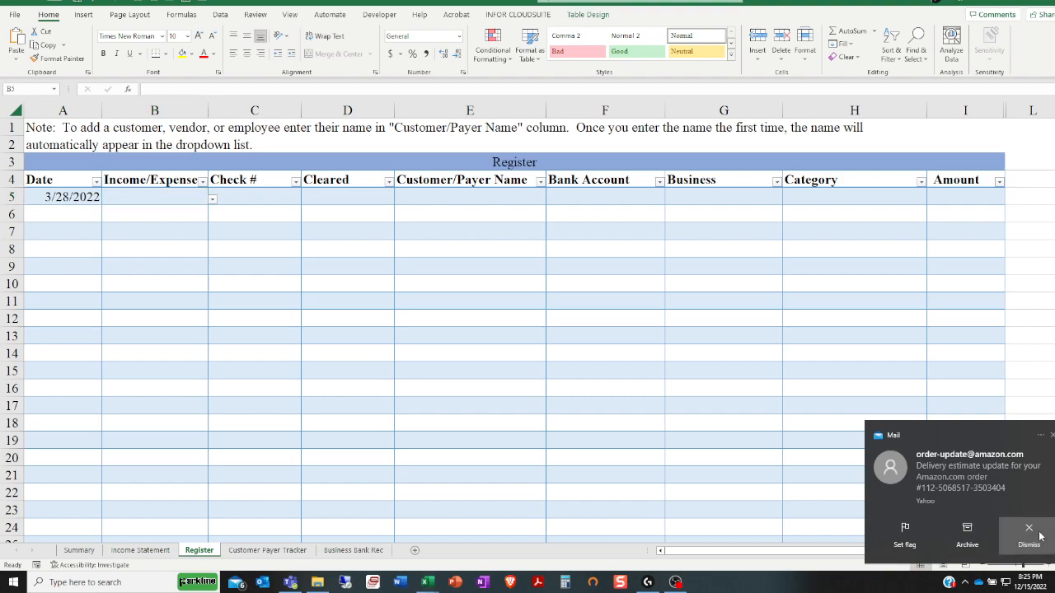
{"action": "left_click", "coordinate": [212, 199]}
{"action": "left_click", "coordinate": [129, 216]}
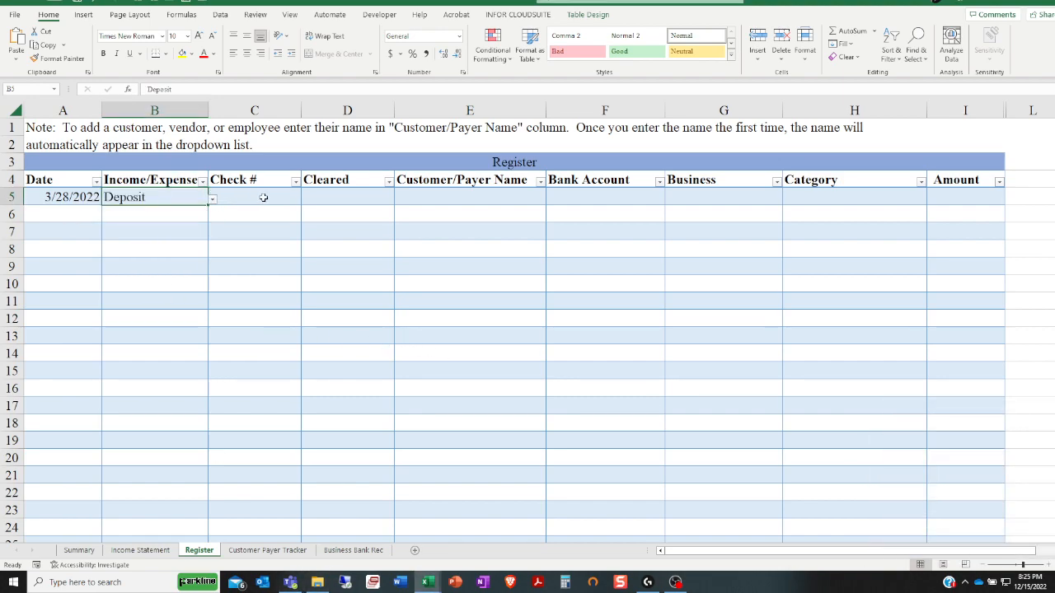
Enter 1000 as the Check # for the deposit in row 5
{"action": "left_click", "coordinate": [263, 198]}
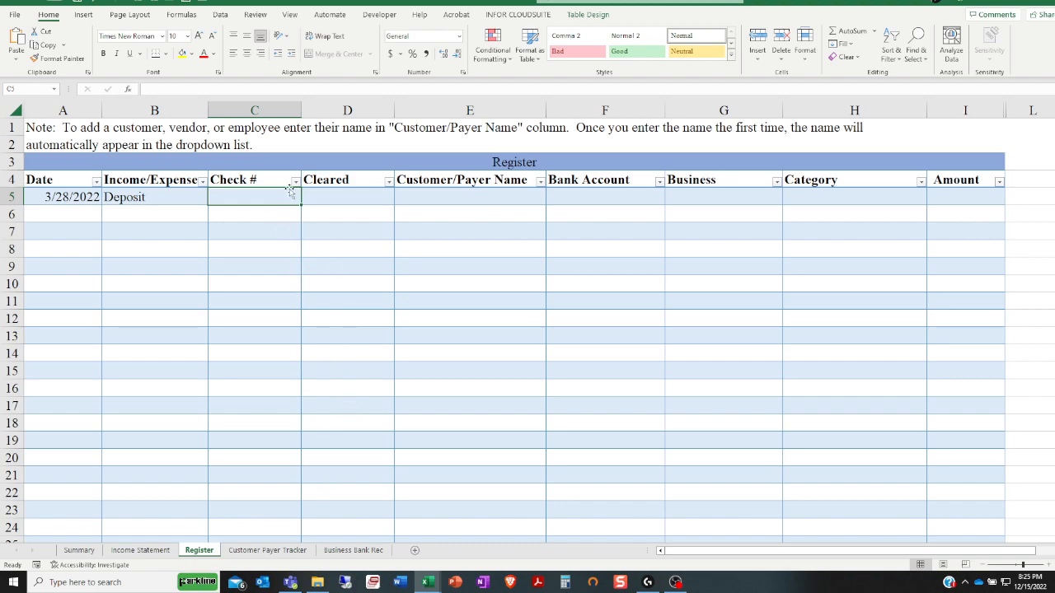
{"action": "type", "text": "1000"}
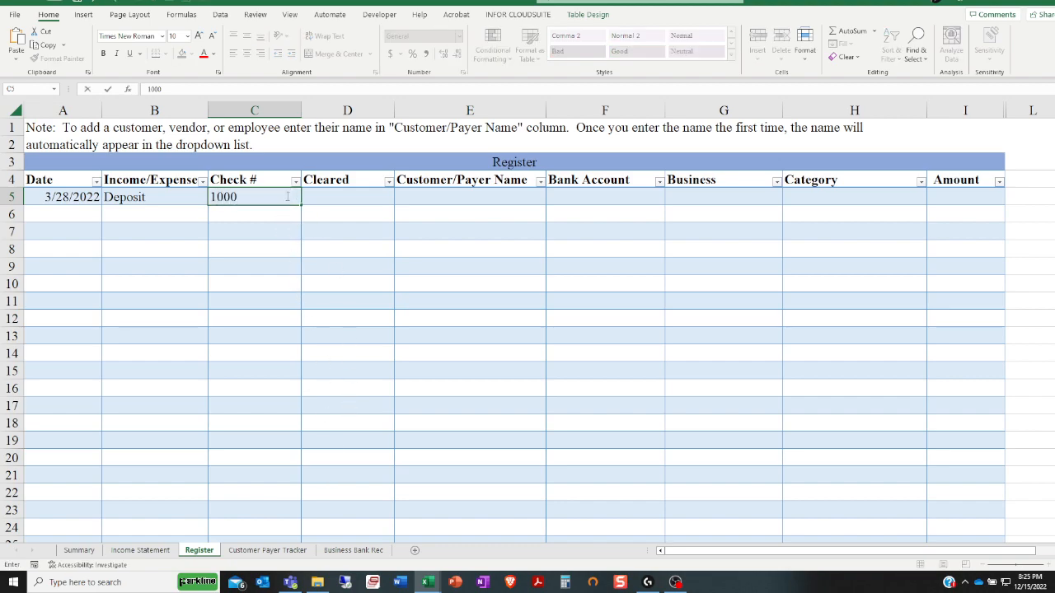
{"action": "key", "text": "Tab"}
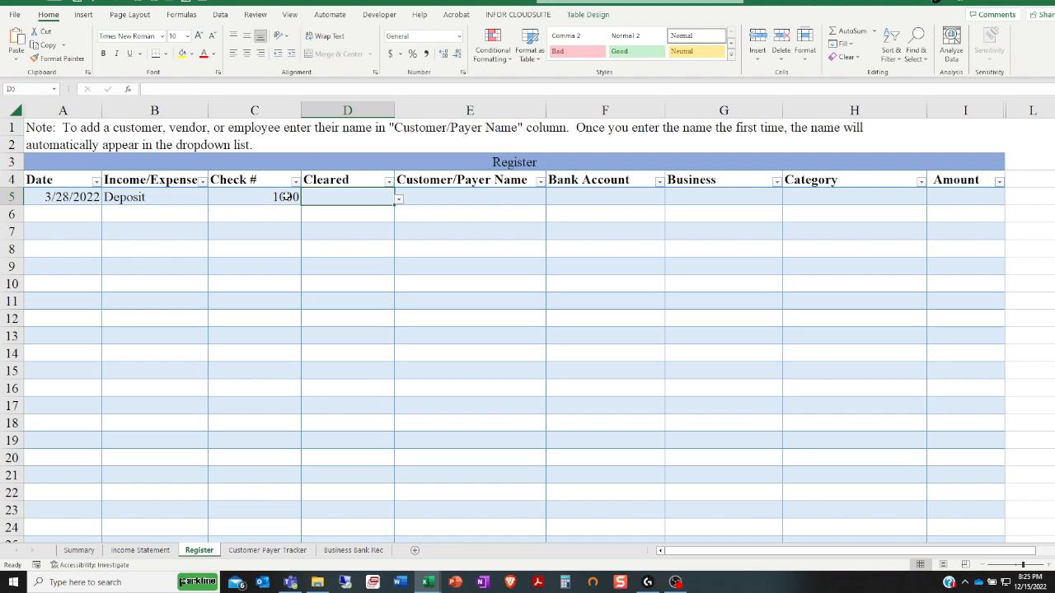
View the available Customer/Payer Name choices for row 5 and close the list without picking one
{"action": "left_click", "coordinate": [480, 199]}
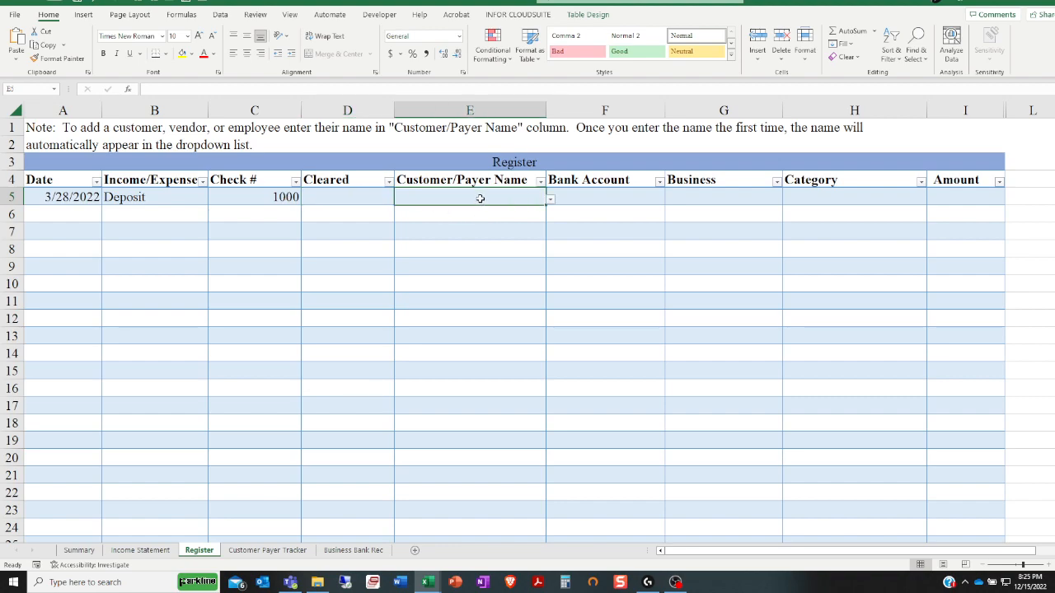
{"action": "left_click", "coordinate": [551, 200]}
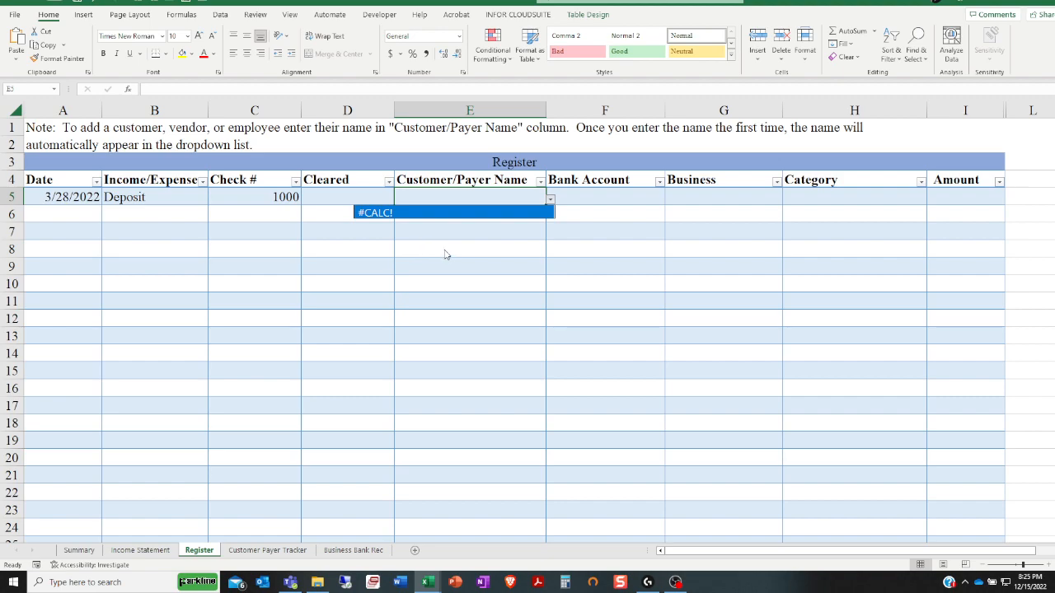
{"action": "key", "text": "Escape"}
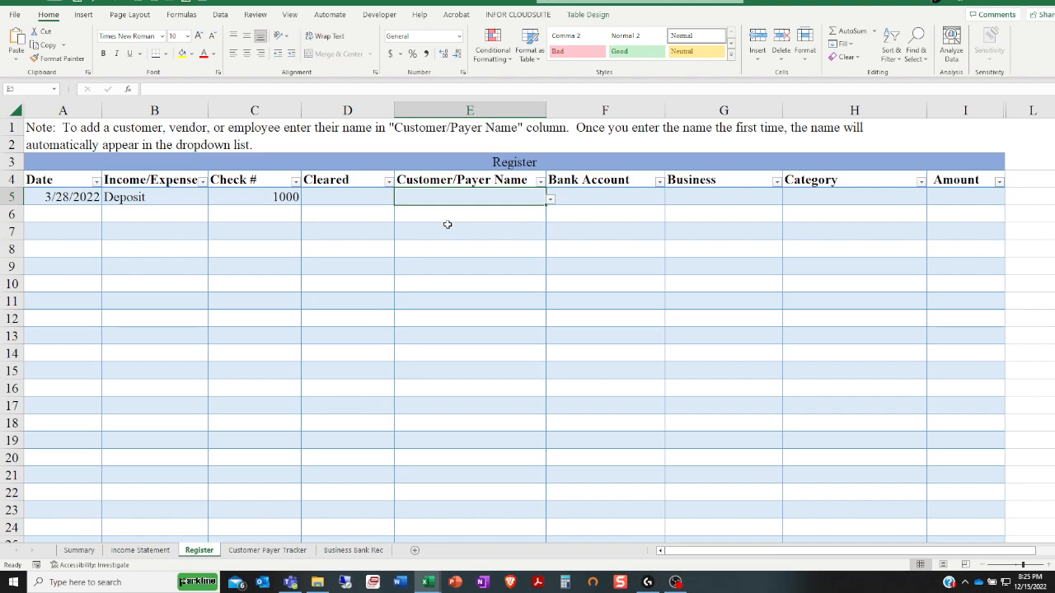
Enter Customer 1 as the Customer/Payer Name for the deposit in row 5
{"action": "type", "text": "Veno"}
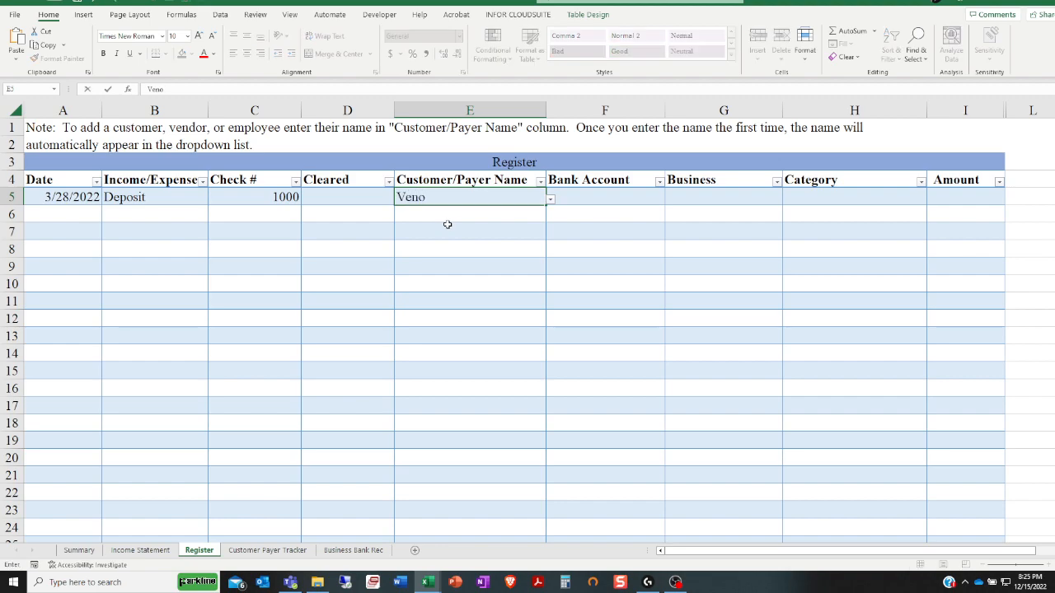
{"action": "key", "text": "BackSpace"}
{"action": "key", "text": "BackSpace"}
{"action": "key", "text": "BackSpace"}
{"action": "key", "text": "BackSpace"}
{"action": "type", "text": "Customer 1"}
{"action": "key", "text": "Return"}
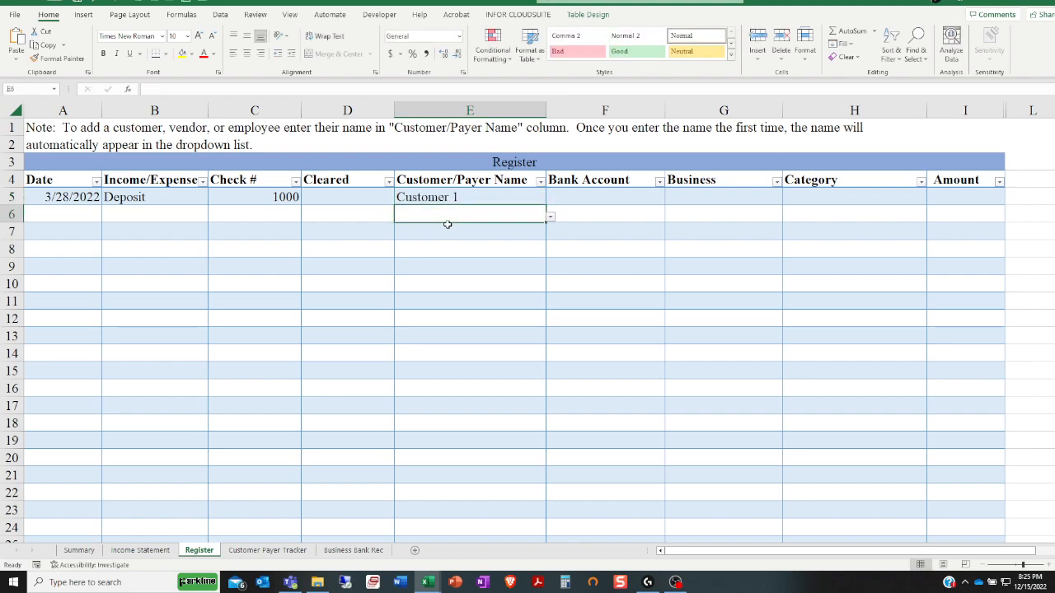
Check the Customer/Payer Name choices offered in row 6 for the newly entered customer, without picking one
{"action": "left_click", "coordinate": [498, 201]}
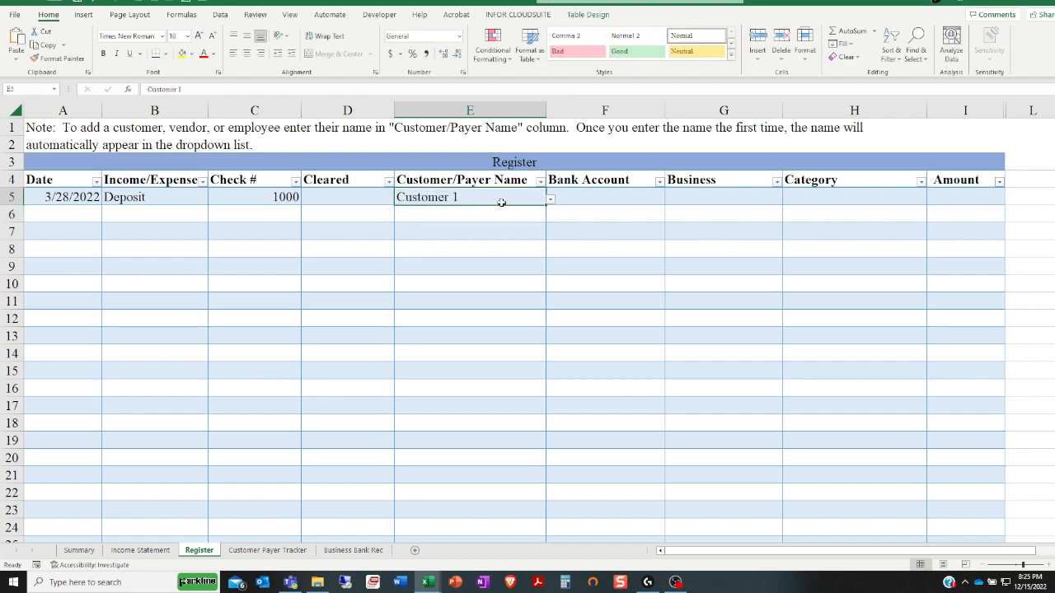
{"action": "left_click", "coordinate": [532, 219]}
{"action": "left_click", "coordinate": [549, 217]}
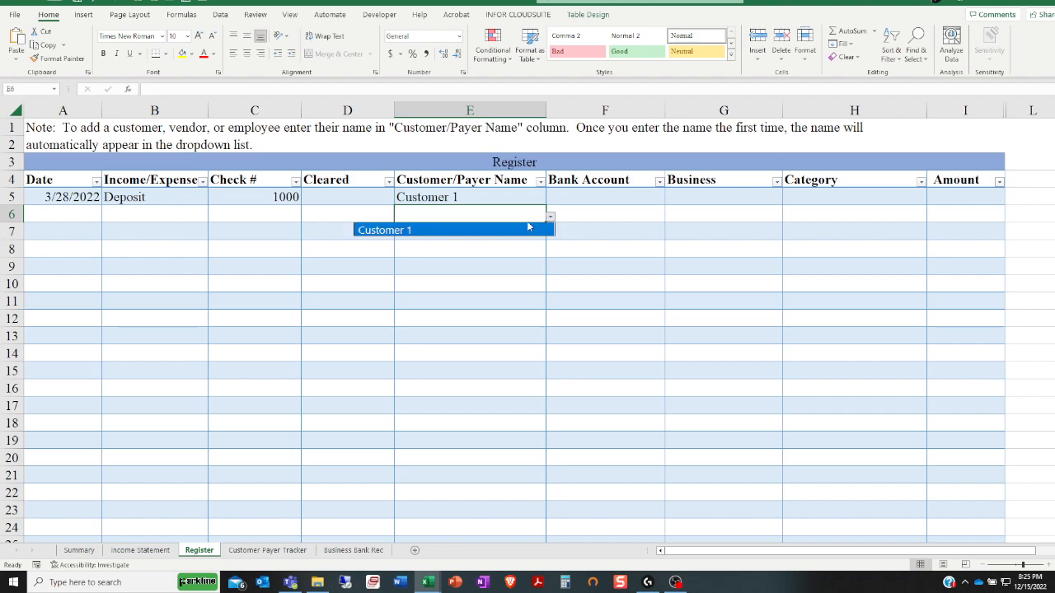
{"action": "left_click", "coordinate": [477, 201]}
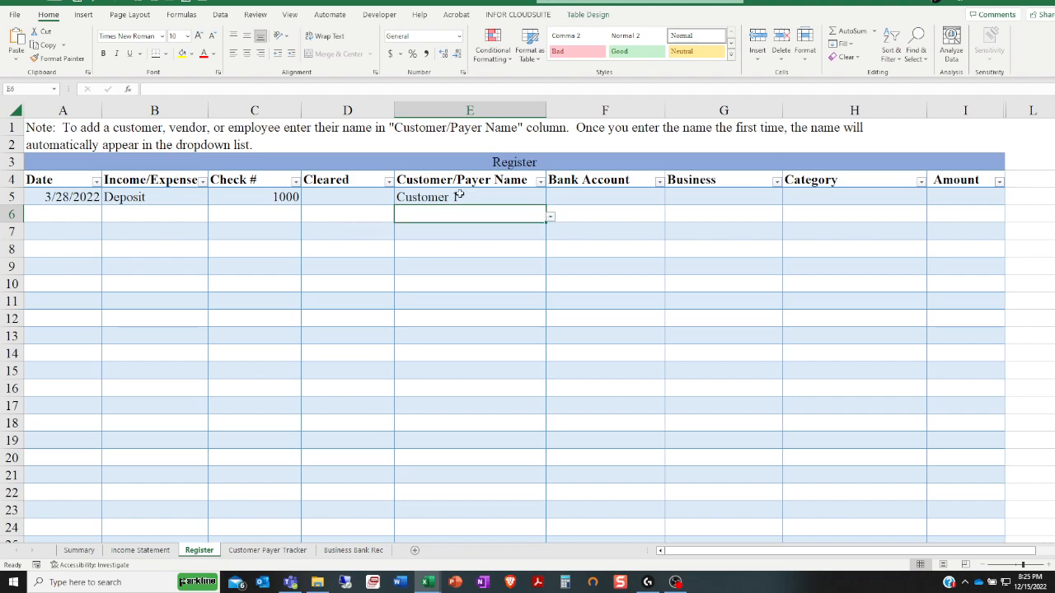
{"action": "left_click", "coordinate": [459, 195]}
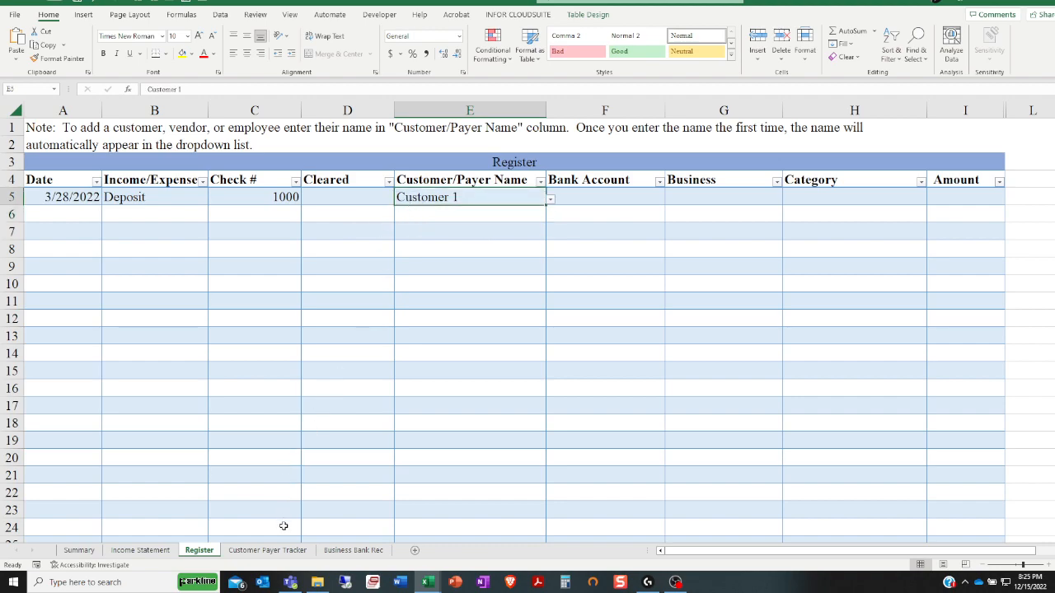
Compare the name list on the Customer Payer Tracker sheet with the Customer/Payer Name choices for row 5 of the register
{"action": "left_click", "coordinate": [289, 550]}
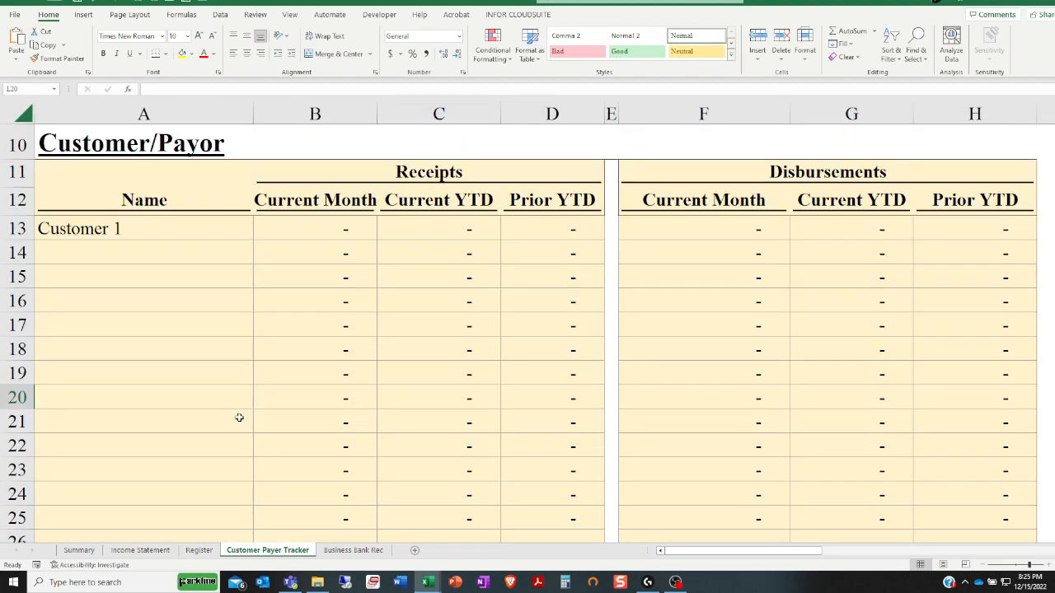
{"action": "left_click", "coordinate": [117, 222]}
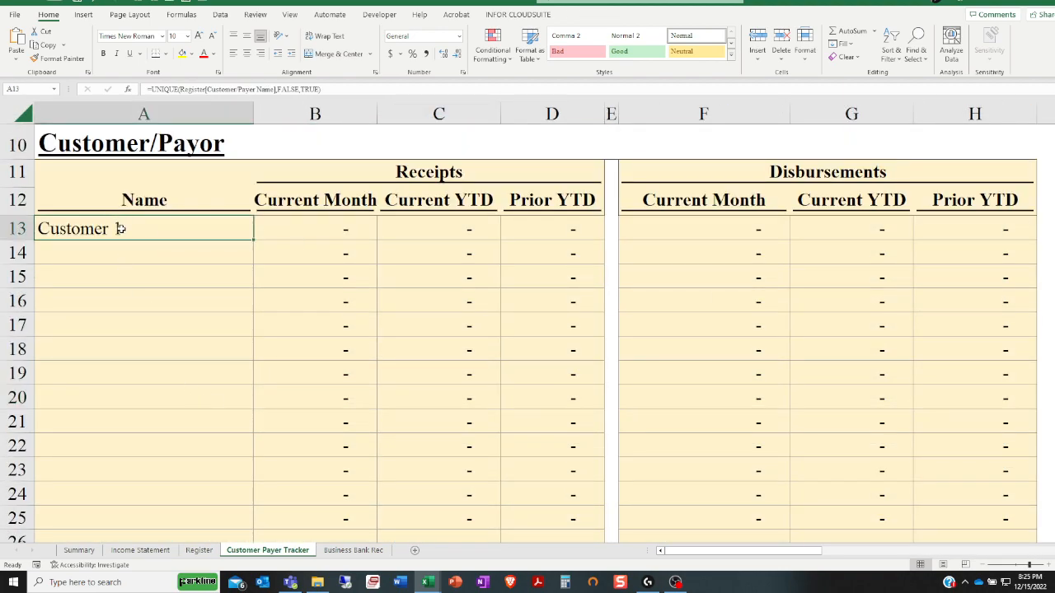
{"action": "left_click", "coordinate": [199, 550]}
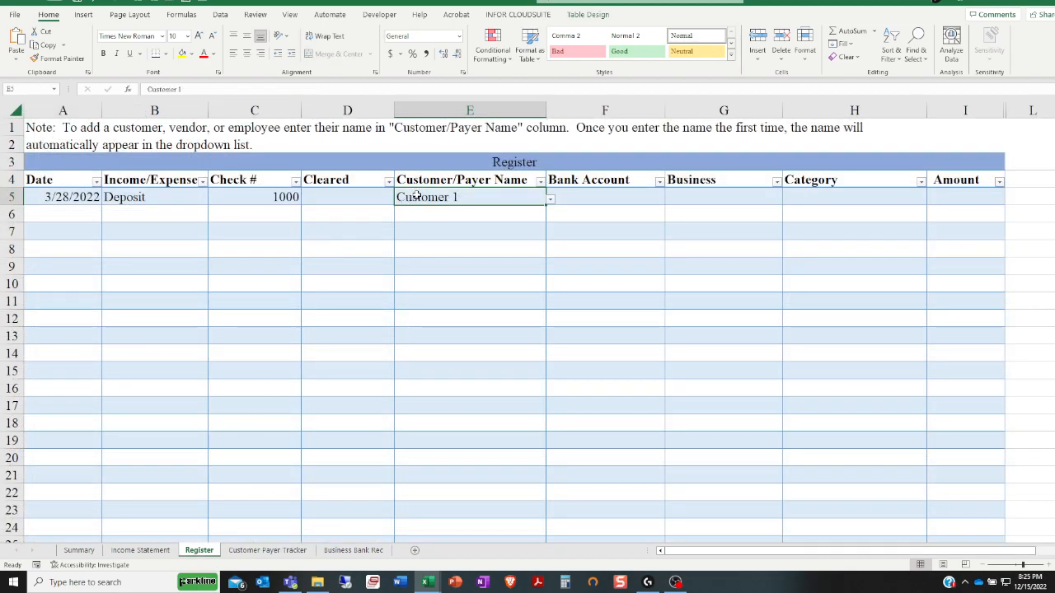
{"action": "left_click", "coordinate": [550, 201]}
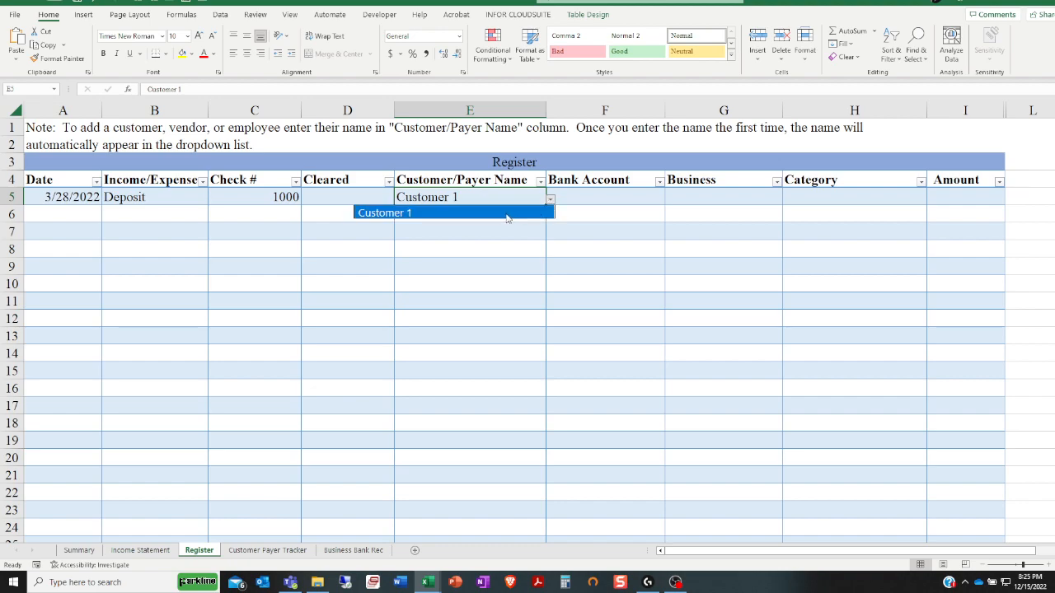
{"action": "left_click", "coordinate": [280, 550]}
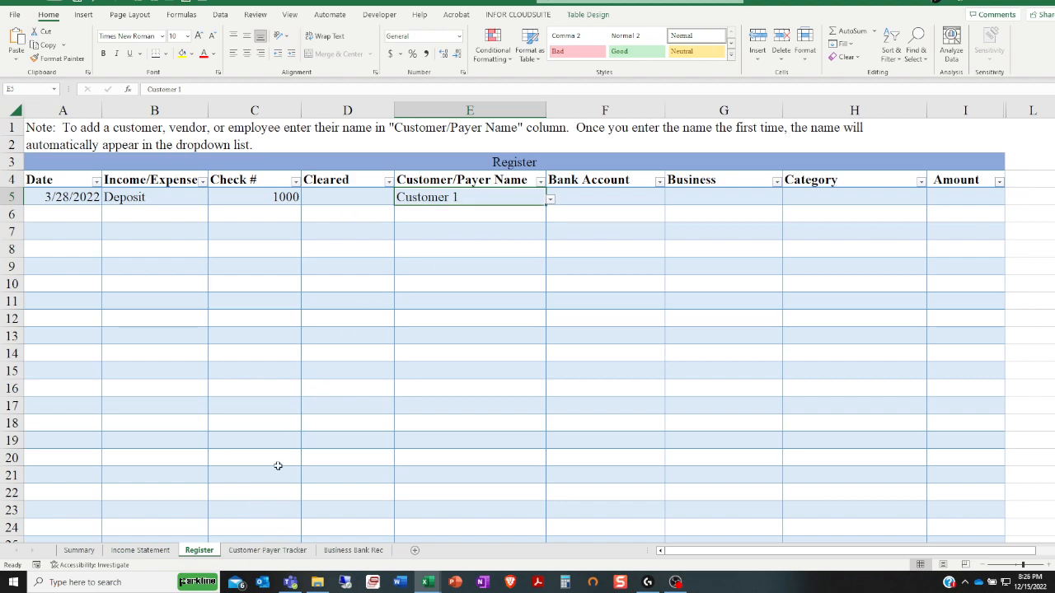
{"action": "left_click", "coordinate": [268, 550]}
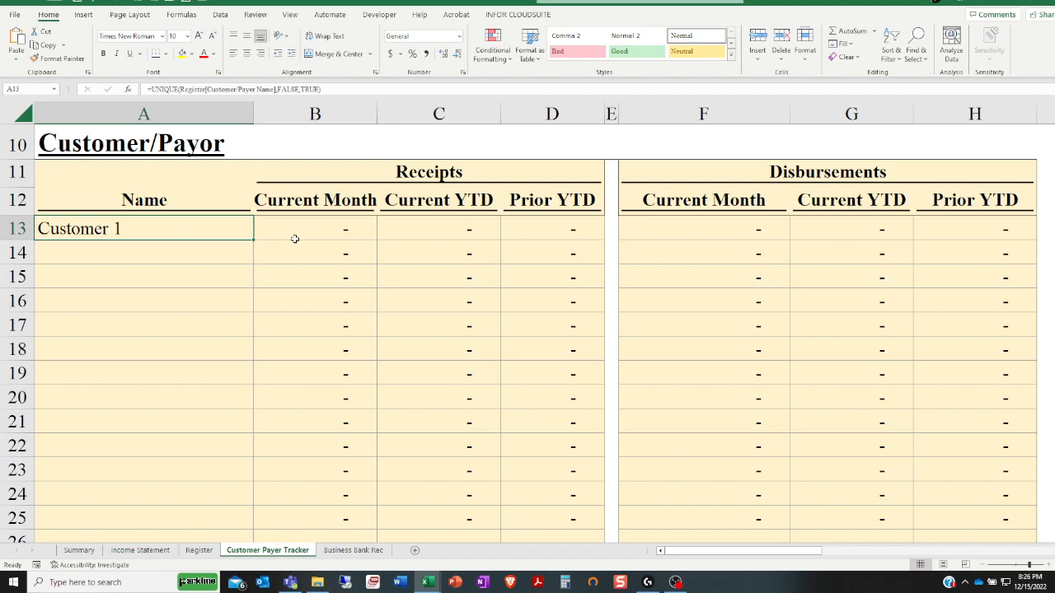
In row 5 of the register, set the Bank Account to Checking Account 1 and the Business to Business 2
{"action": "left_click", "coordinate": [211, 553]}
{"action": "left_click", "coordinate": [589, 196]}
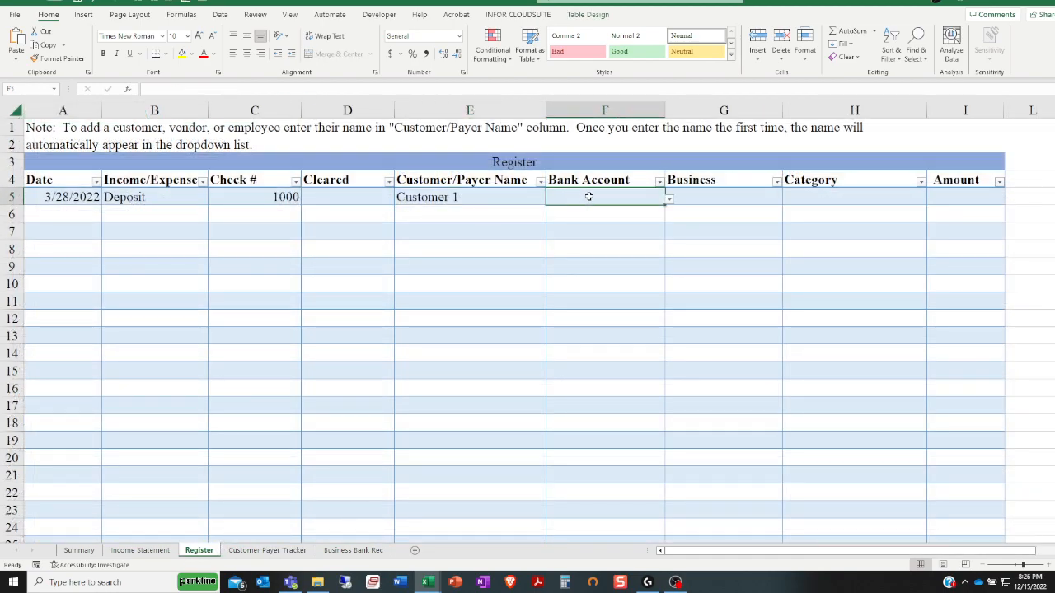
{"action": "left_click", "coordinate": [670, 199]}
{"action": "left_click", "coordinate": [642, 212]}
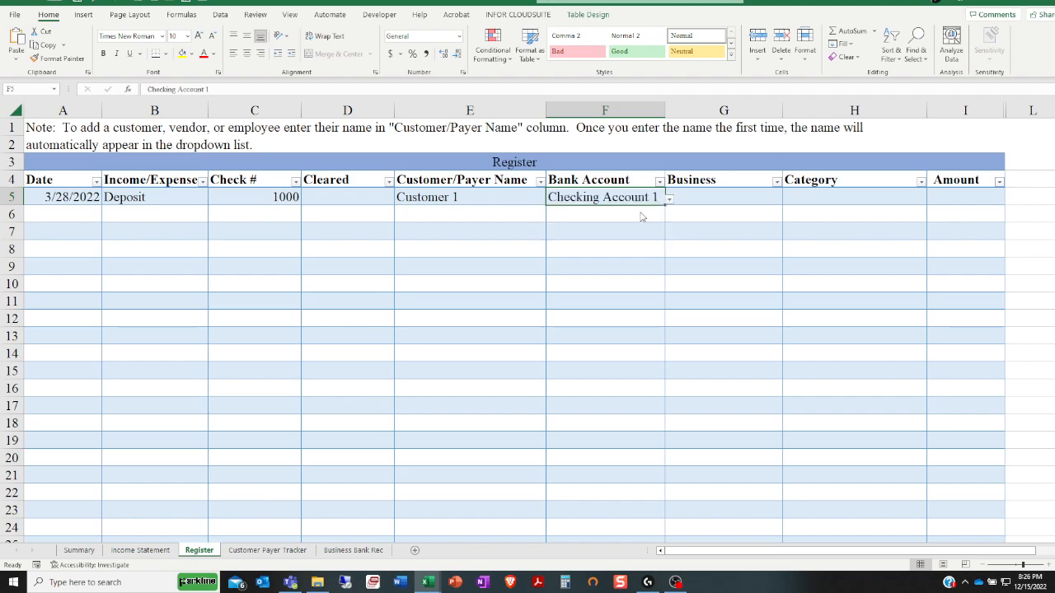
{"action": "left_click", "coordinate": [700, 199]}
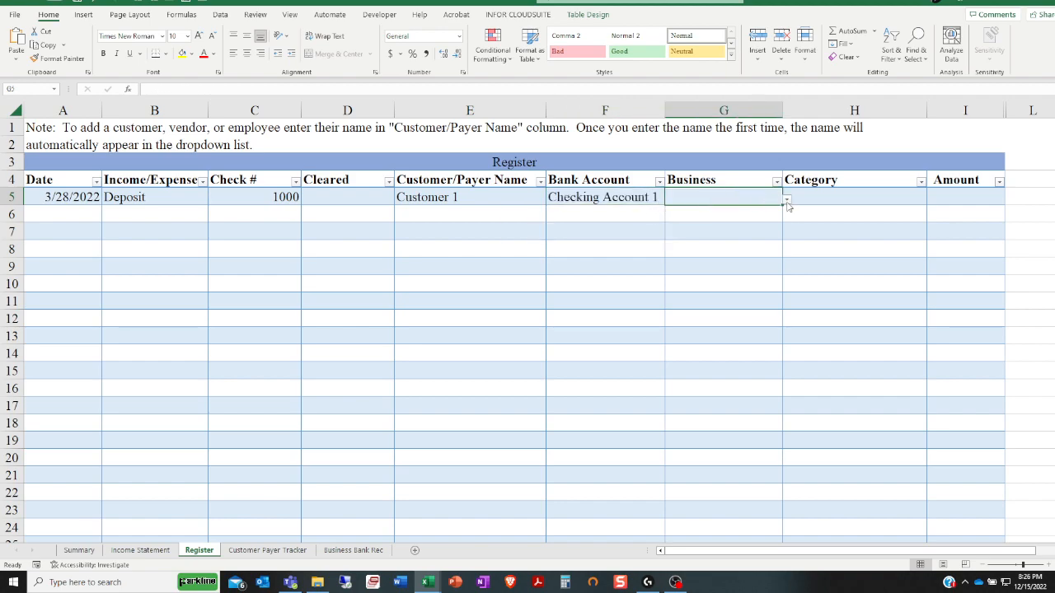
{"action": "left_click", "coordinate": [787, 200]}
{"action": "left_click", "coordinate": [720, 229]}
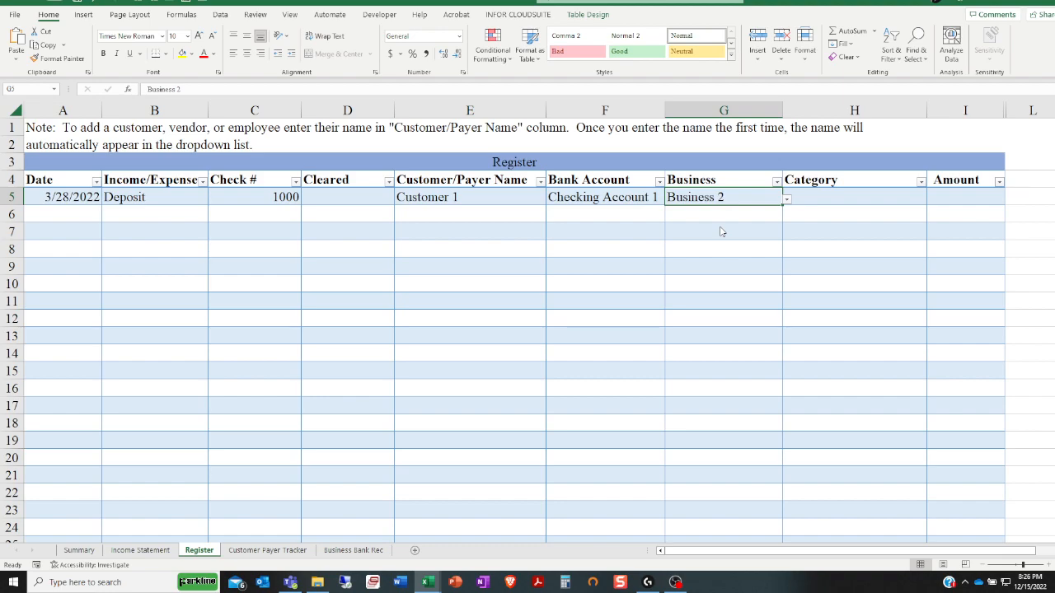
Set the row 5 Category to Service Income and enter 1050 as the Amount
{"action": "left_click", "coordinate": [808, 193]}
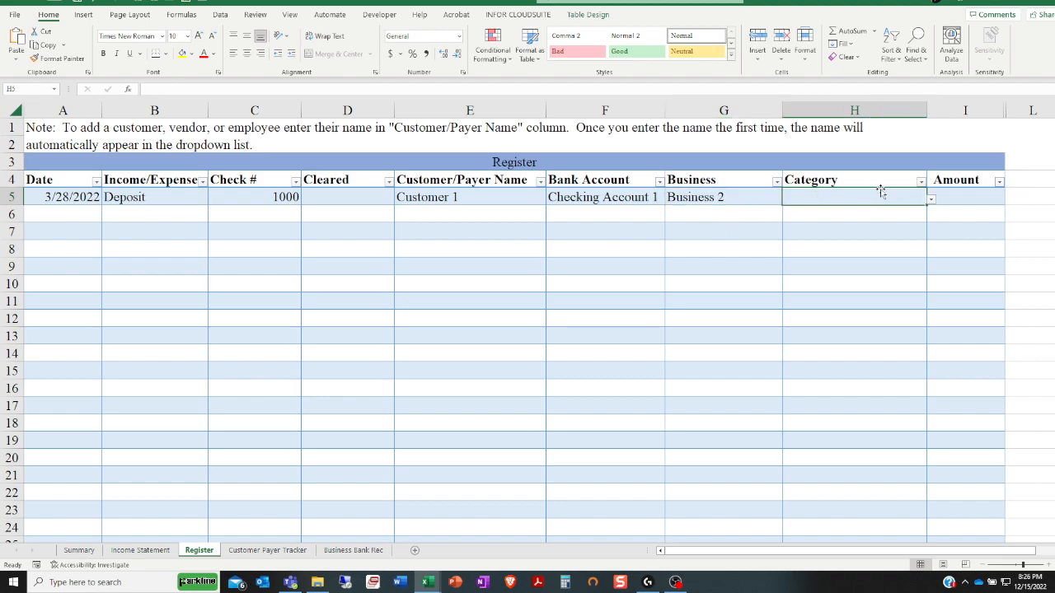
{"action": "left_click", "coordinate": [928, 199]}
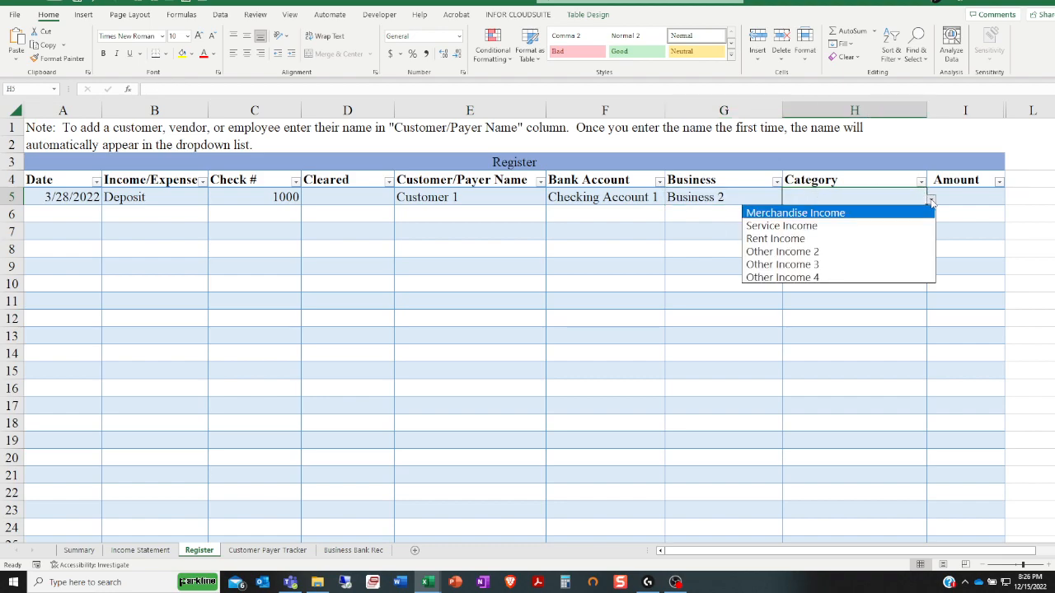
{"action": "left_click", "coordinate": [795, 226]}
{"action": "left_click", "coordinate": [958, 197]}
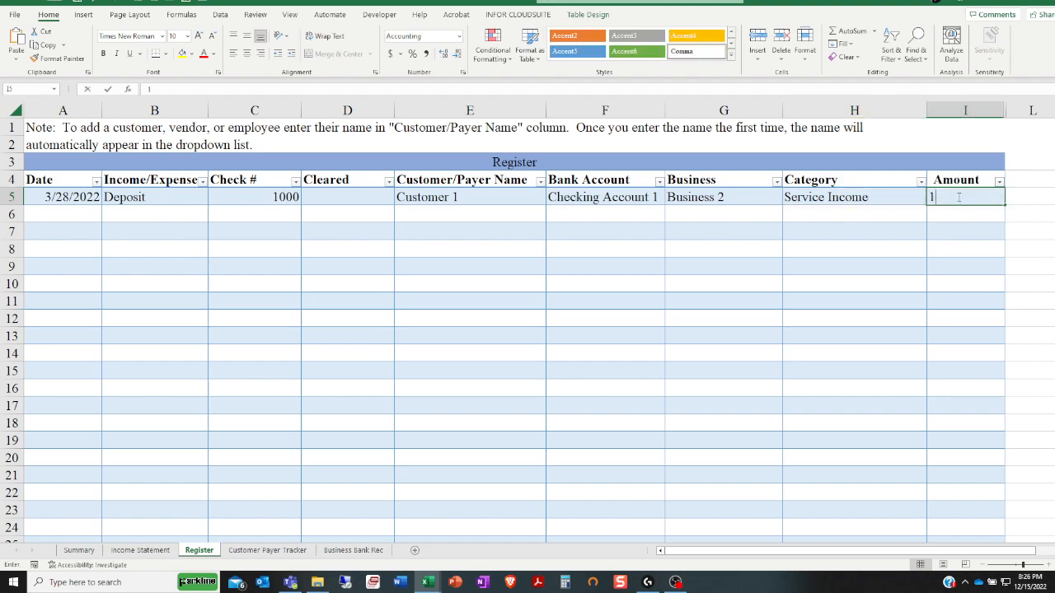
{"action": "type", "text": "1050"}
{"action": "key", "text": "Return"}
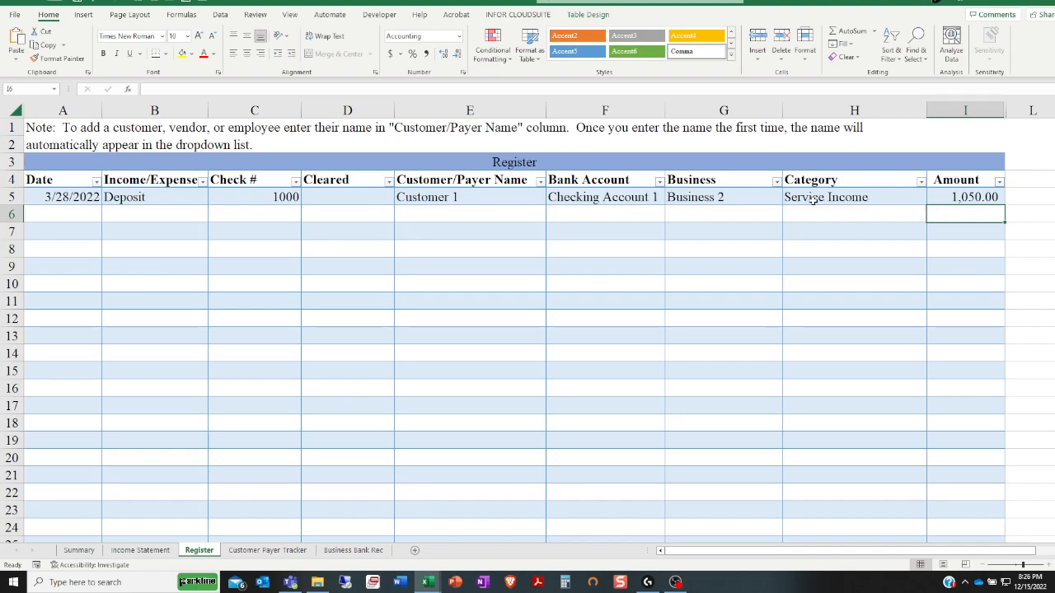
Review the deposit in the consolidating, year-over-year and monthly reports on the Income Statement sheet
{"action": "left_click", "coordinate": [150, 550]}
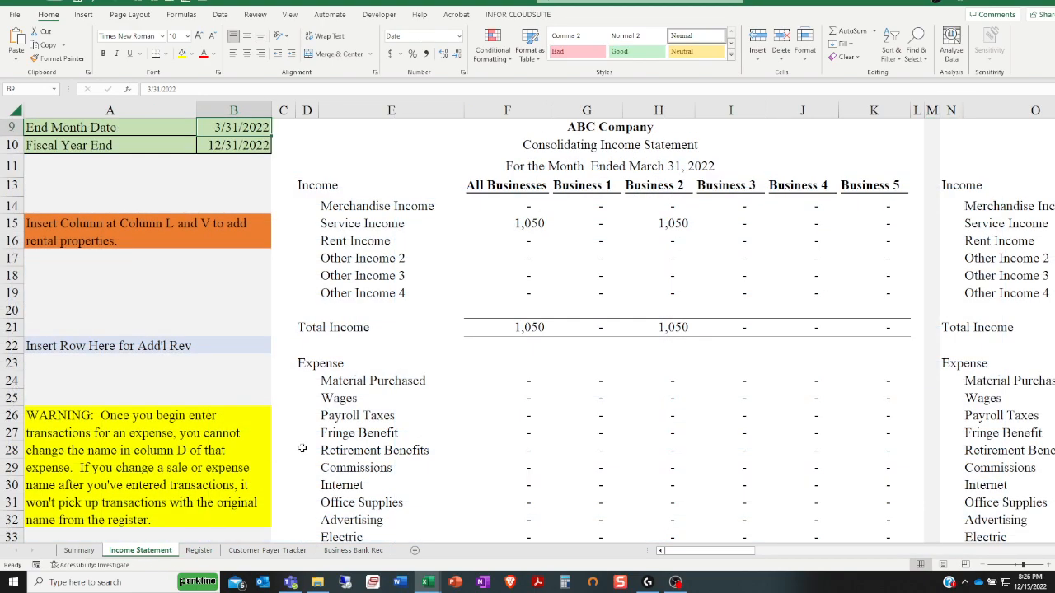
{"action": "left_click", "coordinate": [499, 226]}
{"action": "left_click_drag", "start_coordinate": [708, 557], "coordinate": [783, 550]}
{"action": "left_click_drag", "start_coordinate": [784, 550], "coordinate": [849, 540]}
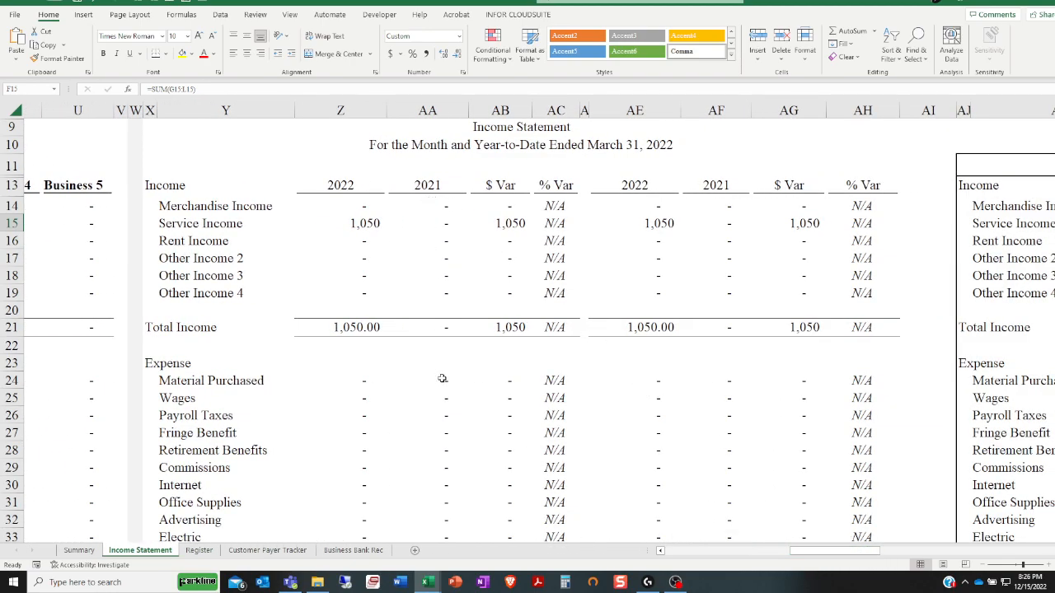
{"action": "left_click_drag", "start_coordinate": [812, 552], "coordinate": [886, 550]}
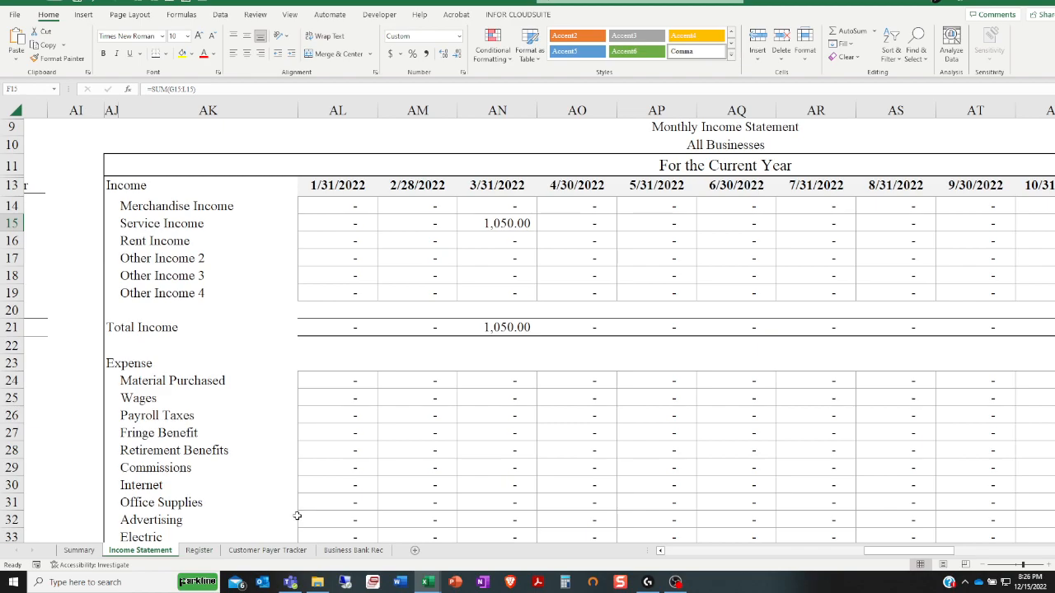
Enter the date 4/30/2022 in row 6 of the register and set its Income/Expense type to Check
{"action": "left_click", "coordinate": [209, 553]}
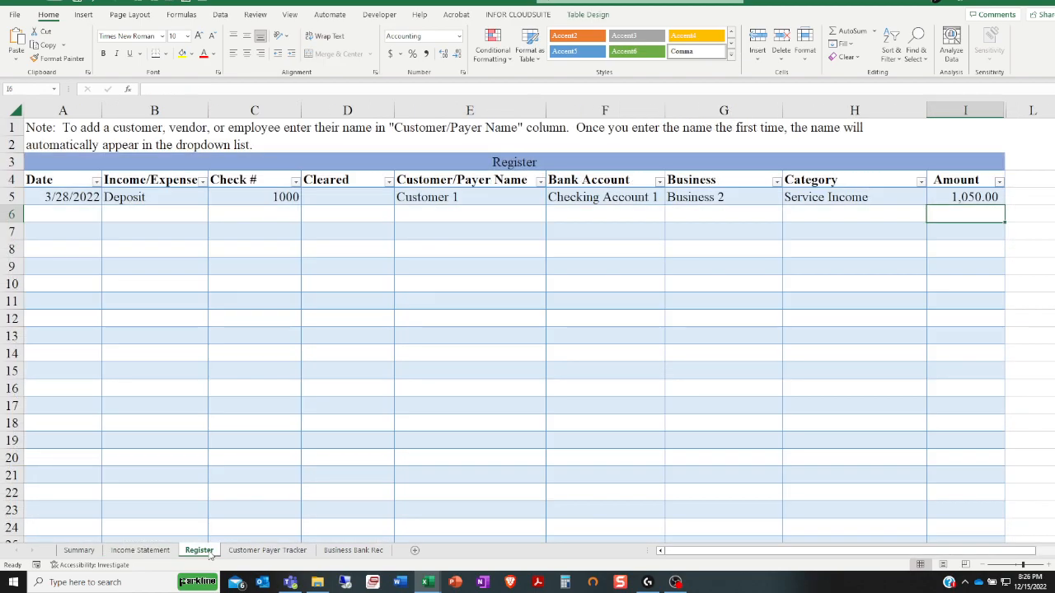
{"action": "left_click", "coordinate": [82, 214]}
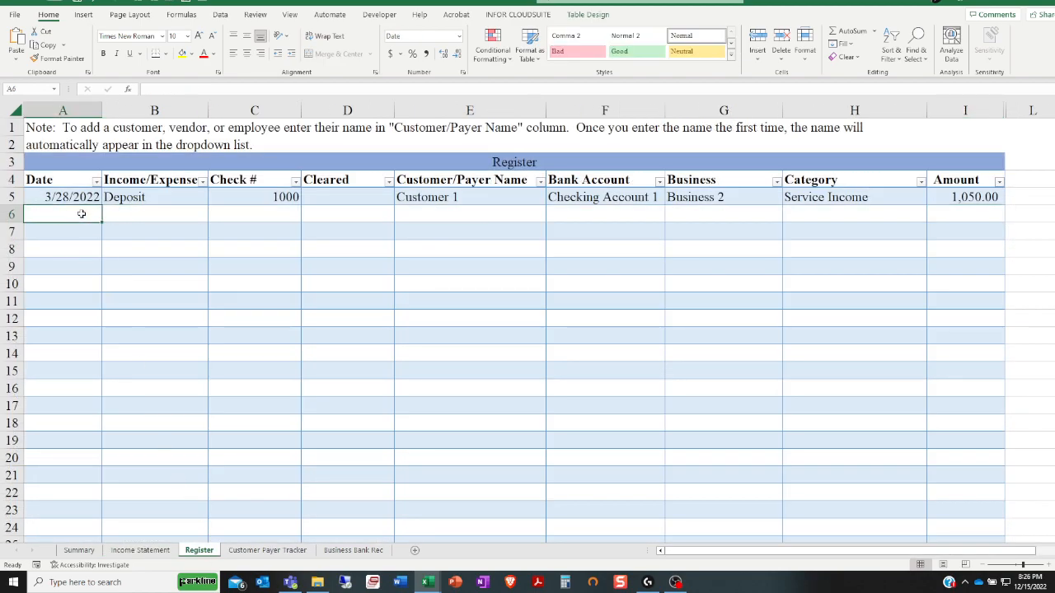
{"action": "type", "text": "4/30/2022"}
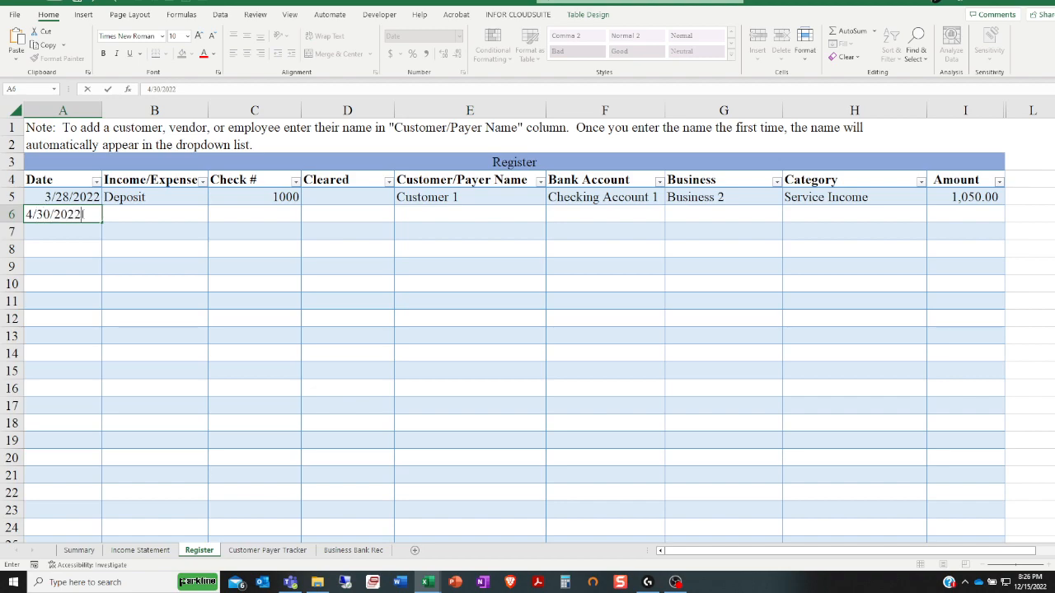
{"action": "key", "text": "Tab"}
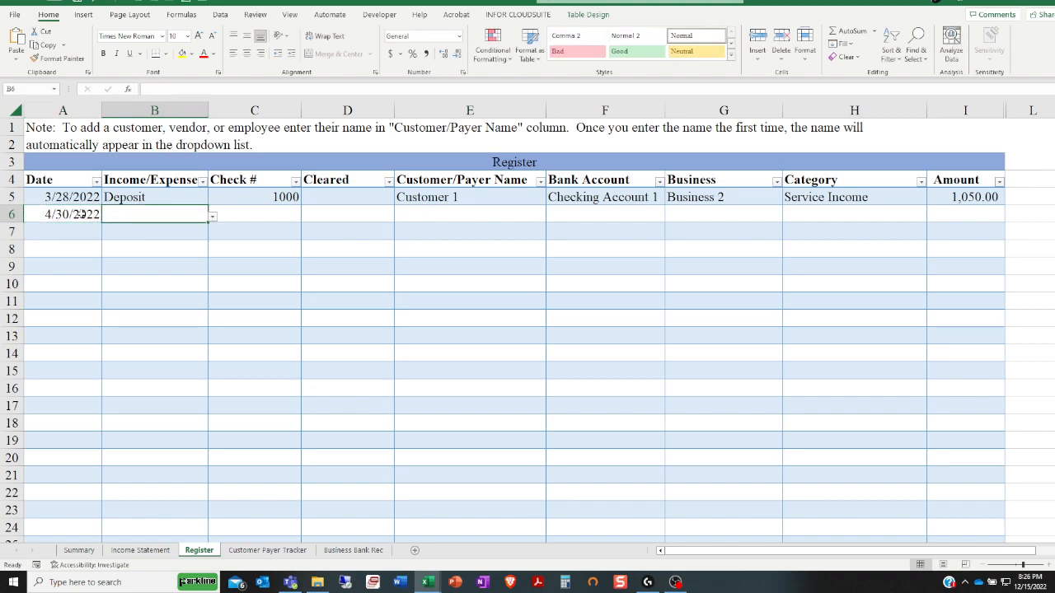
{"action": "left_click", "coordinate": [212, 219]}
{"action": "left_click", "coordinate": [189, 228]}
{"action": "left_click", "coordinate": [241, 220]}
{"action": "left_click", "coordinate": [193, 213]}
{"action": "left_click", "coordinate": [213, 219]}
{"action": "left_click", "coordinate": [186, 240]}
Enter 1001 as the Check # in row 6, leaving Cleared blank
{"action": "left_click", "coordinate": [242, 215]}
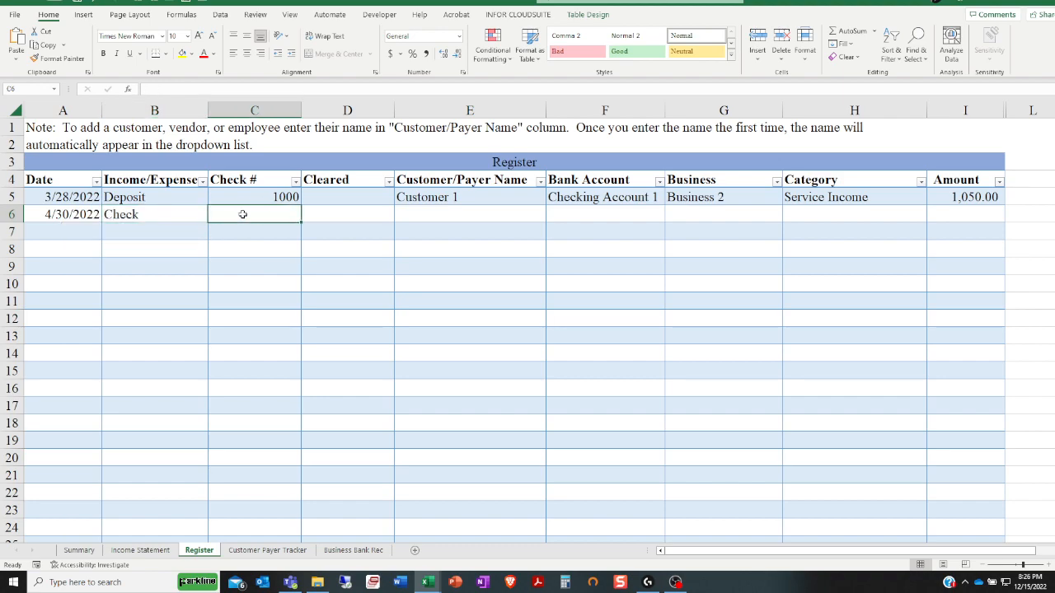
{"action": "type", "text": "1001"}
{"action": "key", "text": "Tab"}
{"action": "key", "text": "Tab"}
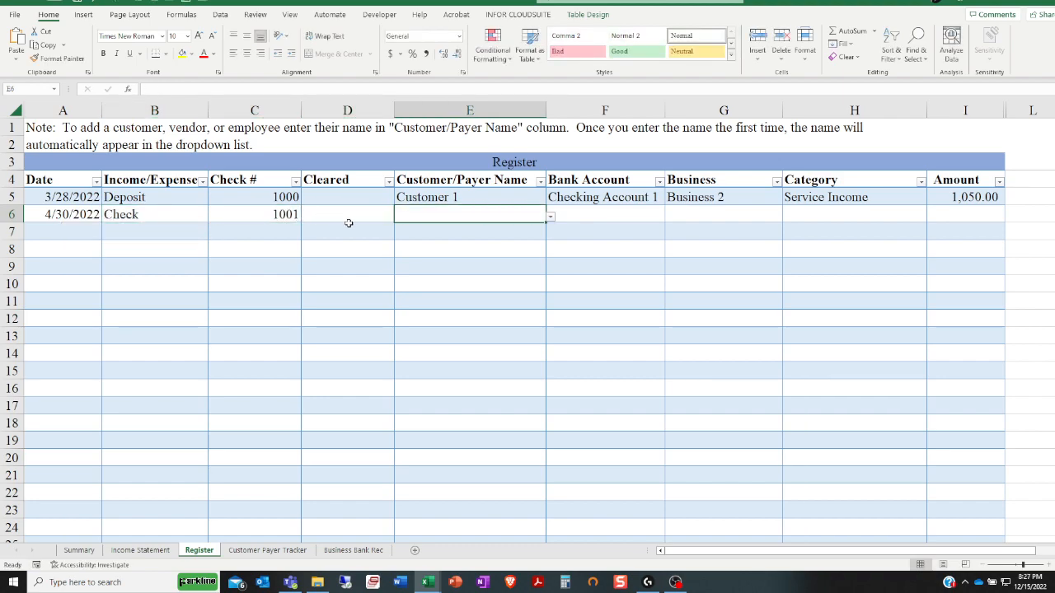
Enter Vendor 1 as the Customer/Payer Name for the check in row 6
{"action": "type", "text": "Payor"}
{"action": "key", "text": "BackSpace"}
{"action": "key", "text": "BackSpace"}
{"action": "key", "text": "BackSpace"}
{"action": "key", "text": "BackSpace"}
{"action": "key", "text": "BackSpace"}
{"action": "type", "text": "Vendor 1"}
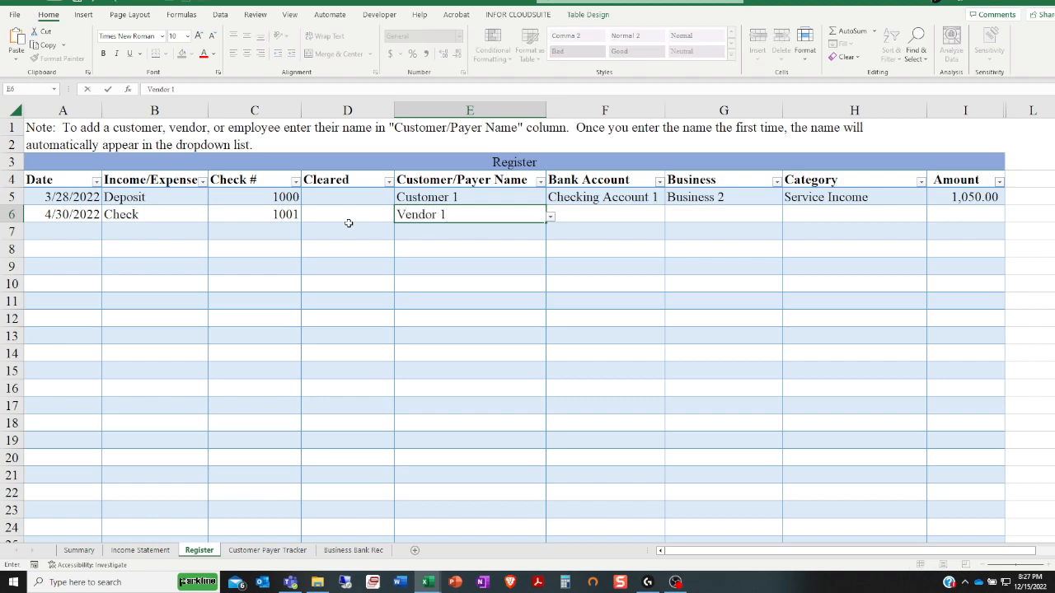
{"action": "key", "text": "Tab"}
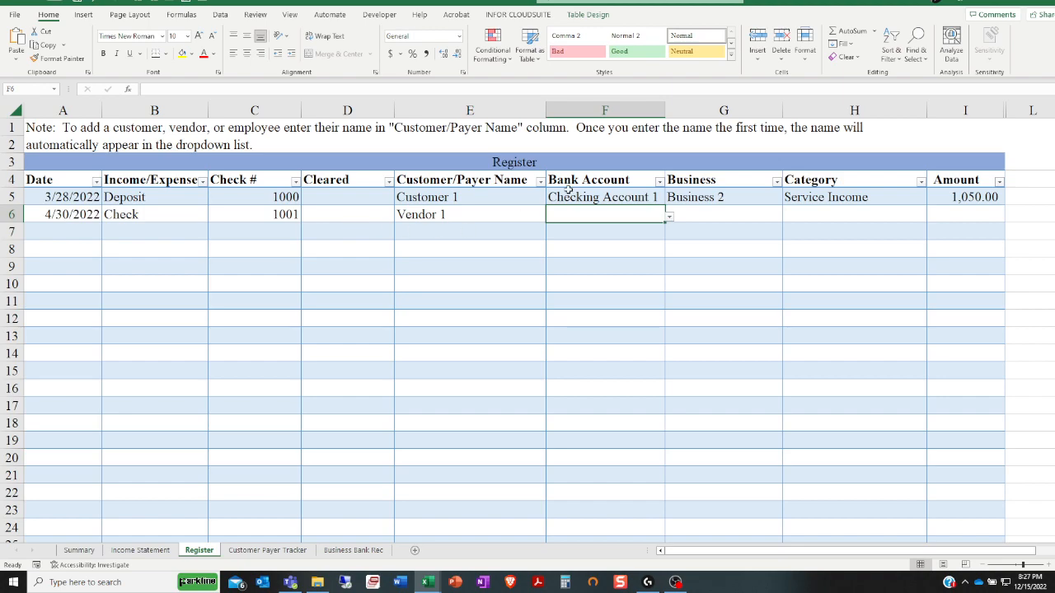
In row 6, set the Bank Account to Checking Account 2 and the Business to Business 3
{"action": "left_click", "coordinate": [670, 218]}
{"action": "left_click", "coordinate": [626, 243]}
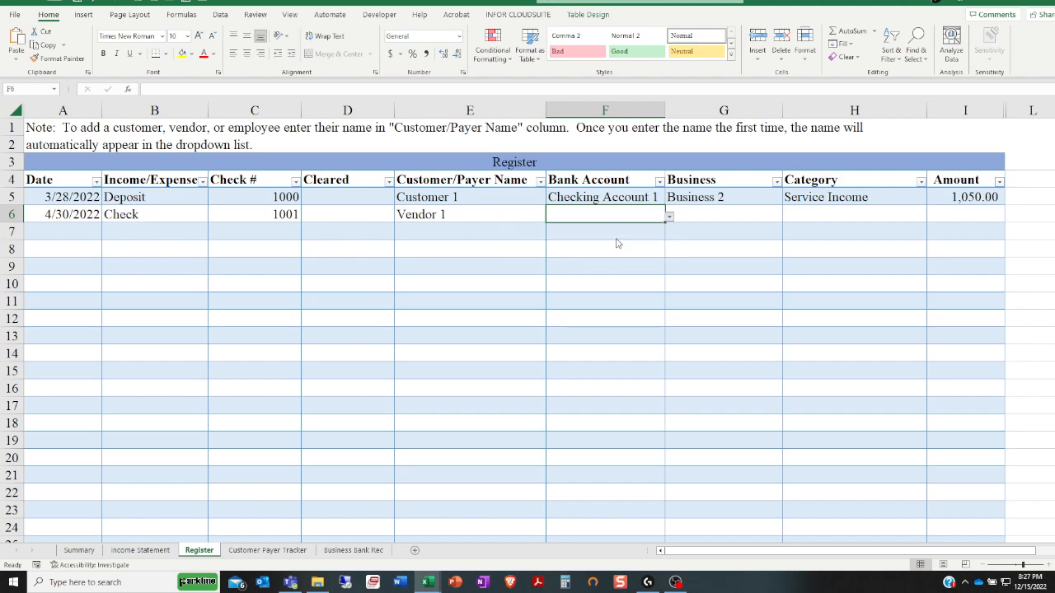
{"action": "left_click", "coordinate": [740, 213]}
{"action": "left_click", "coordinate": [787, 216]}
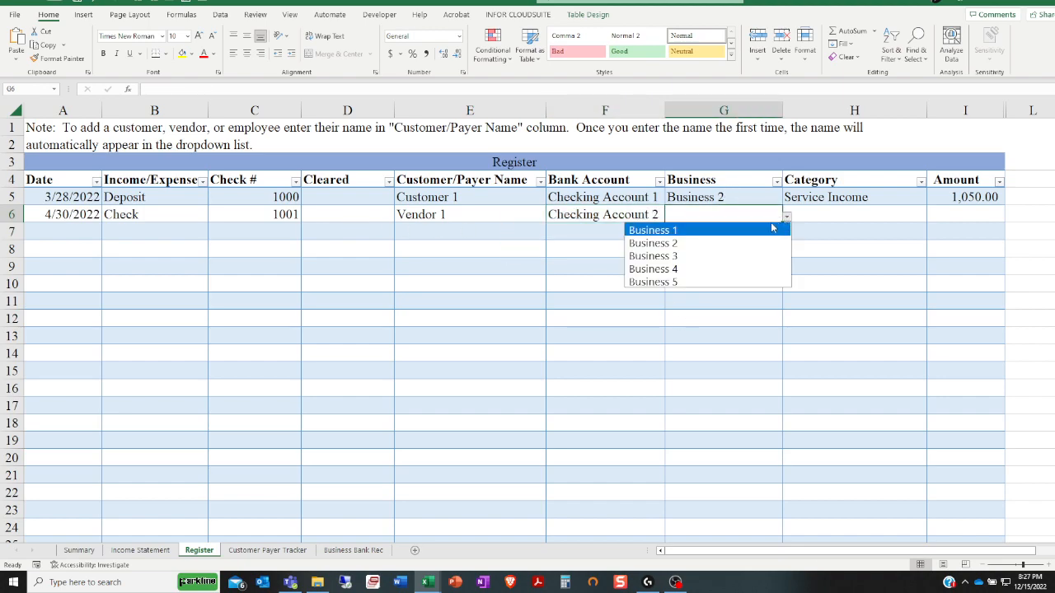
{"action": "left_click", "coordinate": [735, 255]}
Set the Category of the check in row 6 to Material Purchased
{"action": "left_click", "coordinate": [874, 212]}
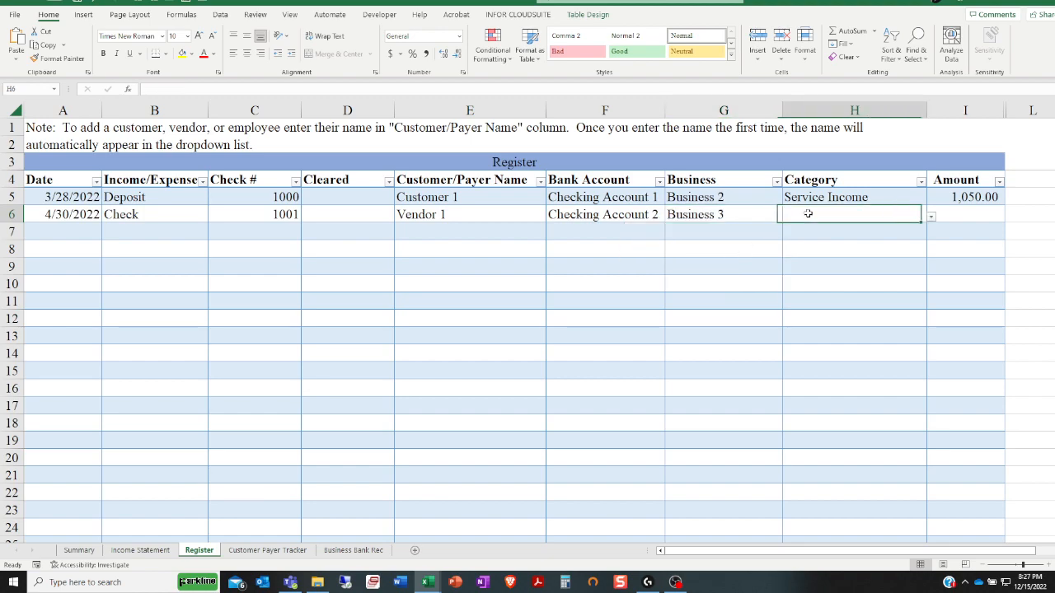
{"action": "left_click", "coordinate": [930, 217]}
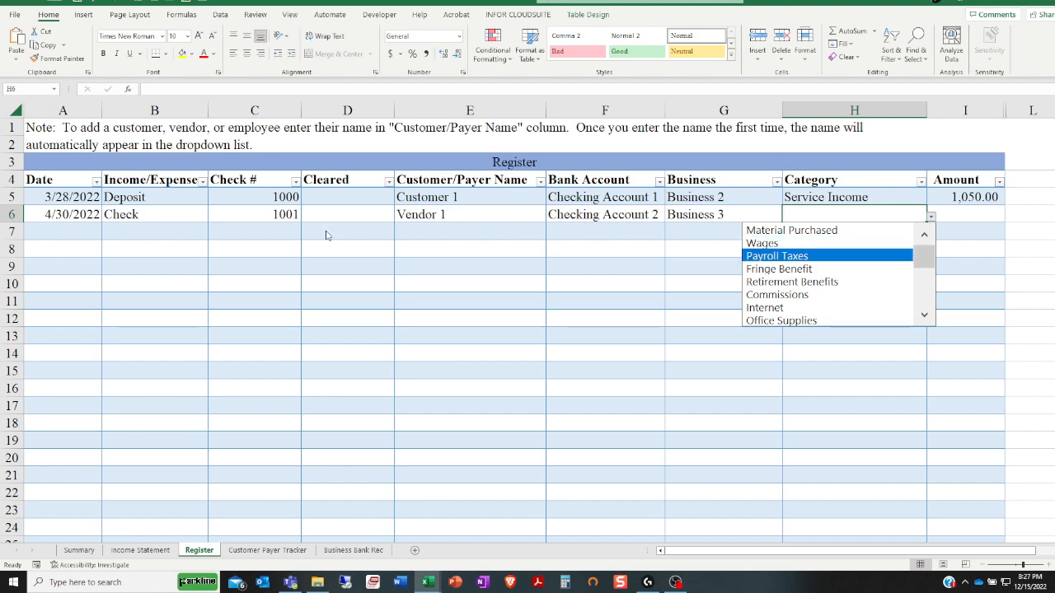
{"action": "left_click", "coordinate": [146, 209]}
{"action": "left_click", "coordinate": [148, 211]}
{"action": "left_click", "coordinate": [280, 215]}
{"action": "left_click", "coordinate": [204, 216]}
{"action": "left_click", "coordinate": [212, 217]}
{"action": "left_click", "coordinate": [188, 244]}
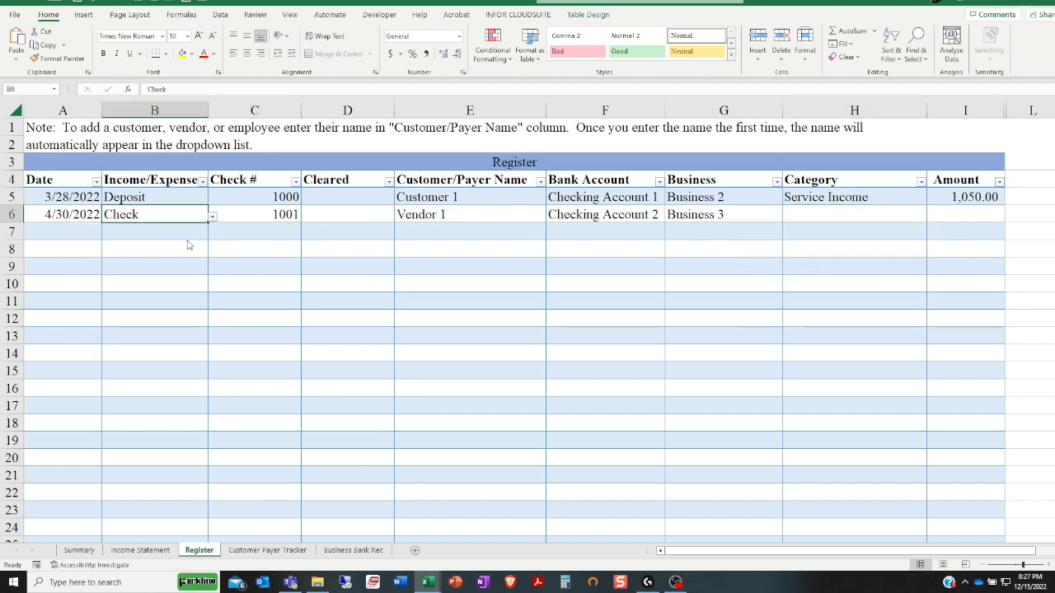
{"action": "left_click", "coordinate": [823, 214]}
{"action": "left_click", "coordinate": [930, 218]}
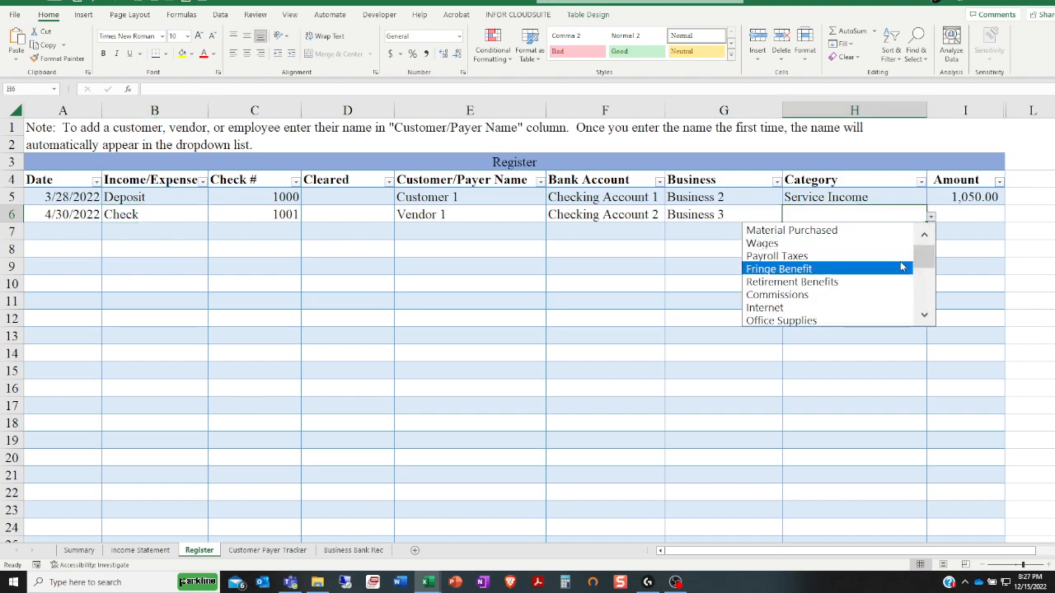
{"action": "mouse_move", "coordinate": [925, 260]}
{"action": "left_mouse_down"}
{"action": "mouse_move", "coordinate": [929, 298]}
{"action": "mouse_move", "coordinate": [928, 256]}
{"action": "left_mouse_up"}
{"action": "left_click", "coordinate": [840, 234]}
Set the Income/Expense type in row 7 to Deposit and display the Category choices offered for a deposit
{"action": "left_click", "coordinate": [177, 235]}
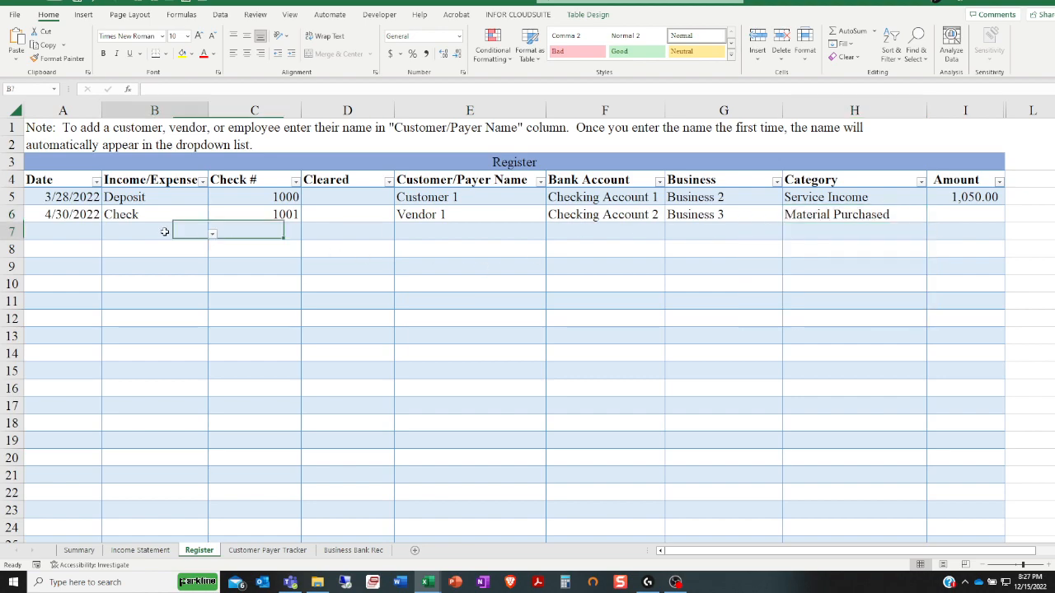
{"action": "left_click", "coordinate": [213, 235]}
{"action": "left_click", "coordinate": [186, 249]}
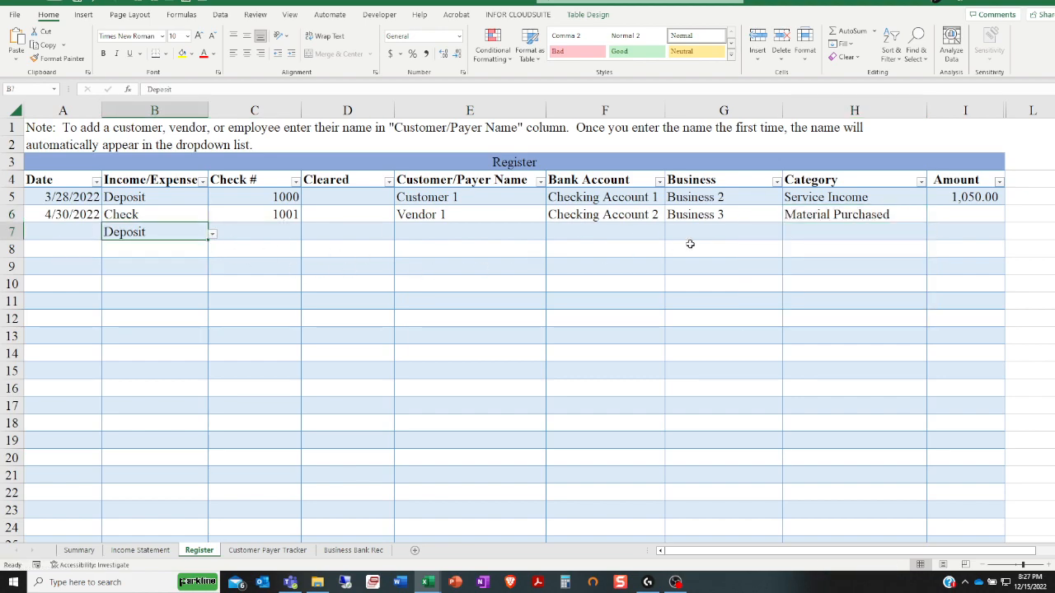
{"action": "left_click", "coordinate": [798, 233]}
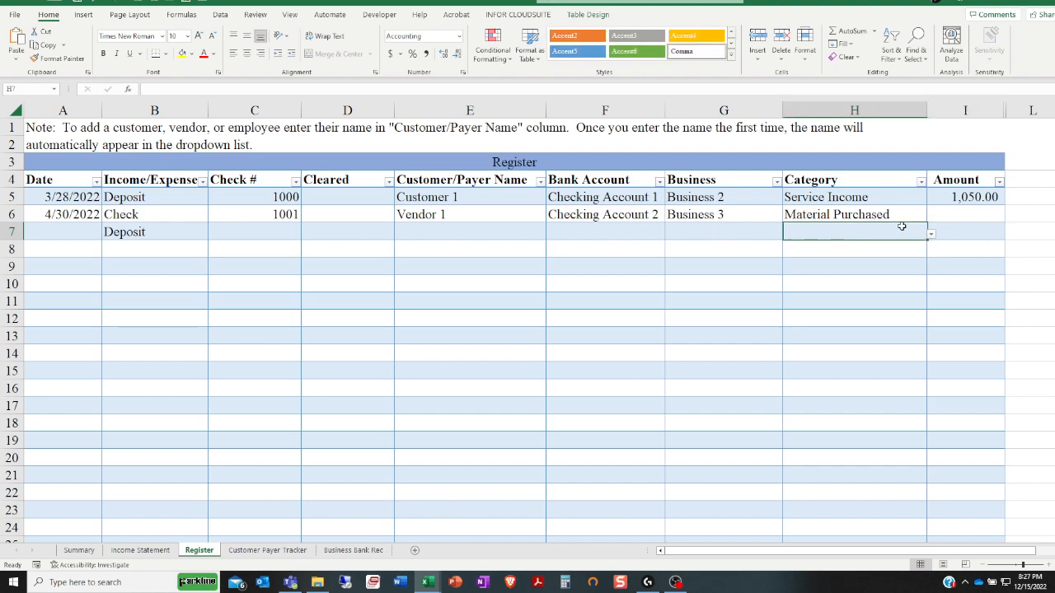
{"action": "left_click", "coordinate": [930, 235]}
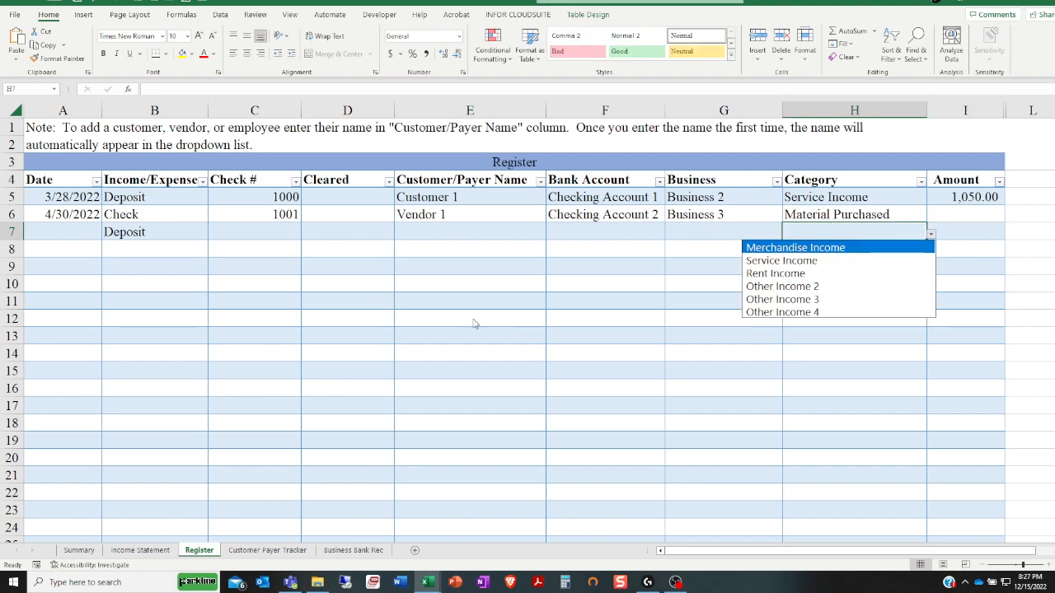
Switch row 7's type to Check to compare its Category choices, and clear the type from the row
{"action": "left_click", "coordinate": [173, 233]}
{"action": "left_click", "coordinate": [212, 234]}
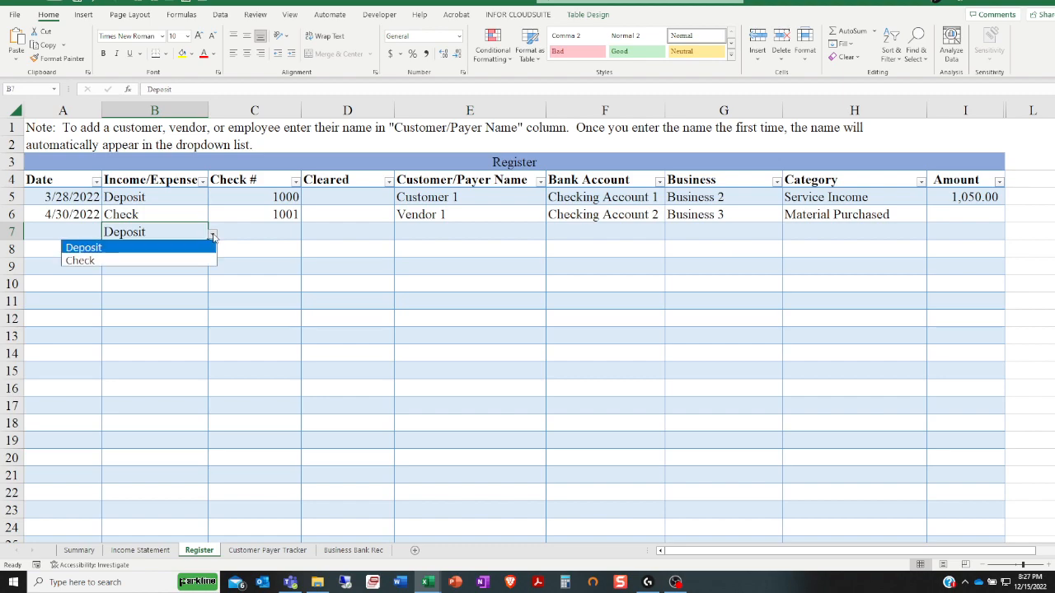
{"action": "left_click", "coordinate": [187, 262]}
{"action": "left_click", "coordinate": [841, 232]}
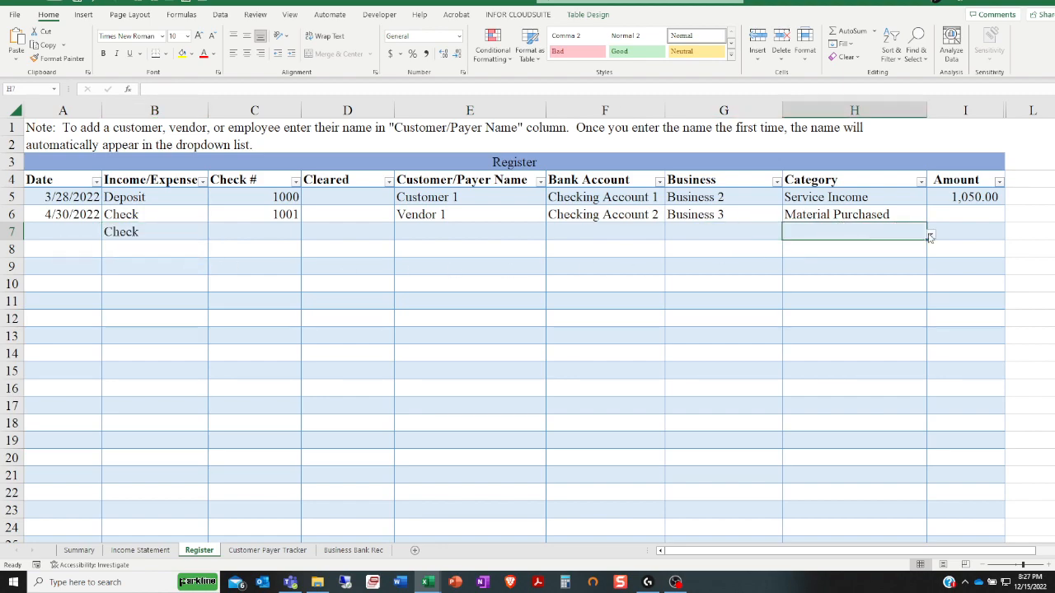
{"action": "left_click", "coordinate": [931, 235]}
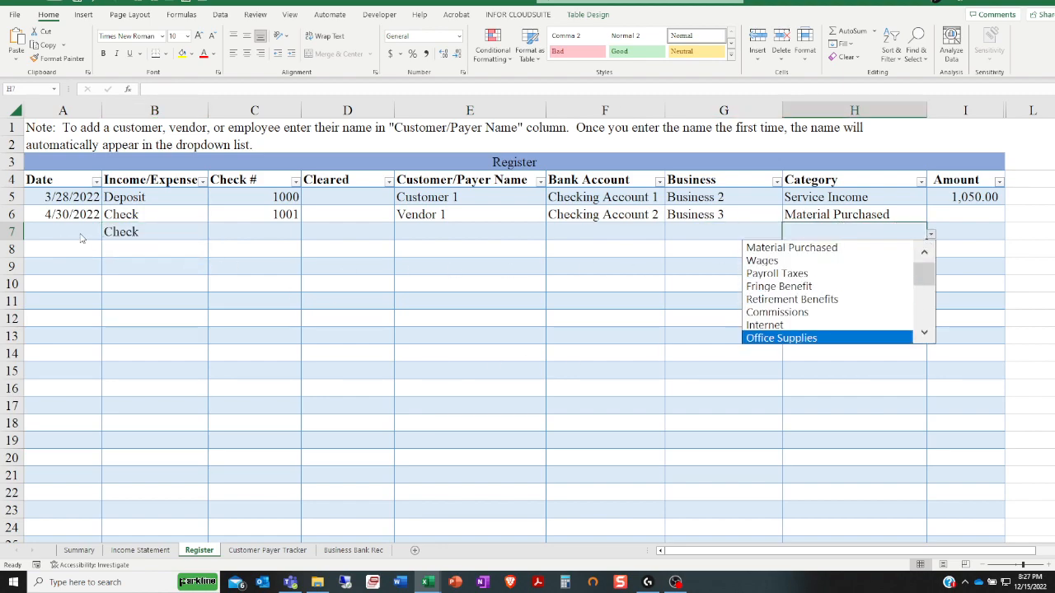
{"action": "key", "text": "Escape"}
{"action": "left_click", "coordinate": [145, 236]}
{"action": "key", "text": "Delete"}
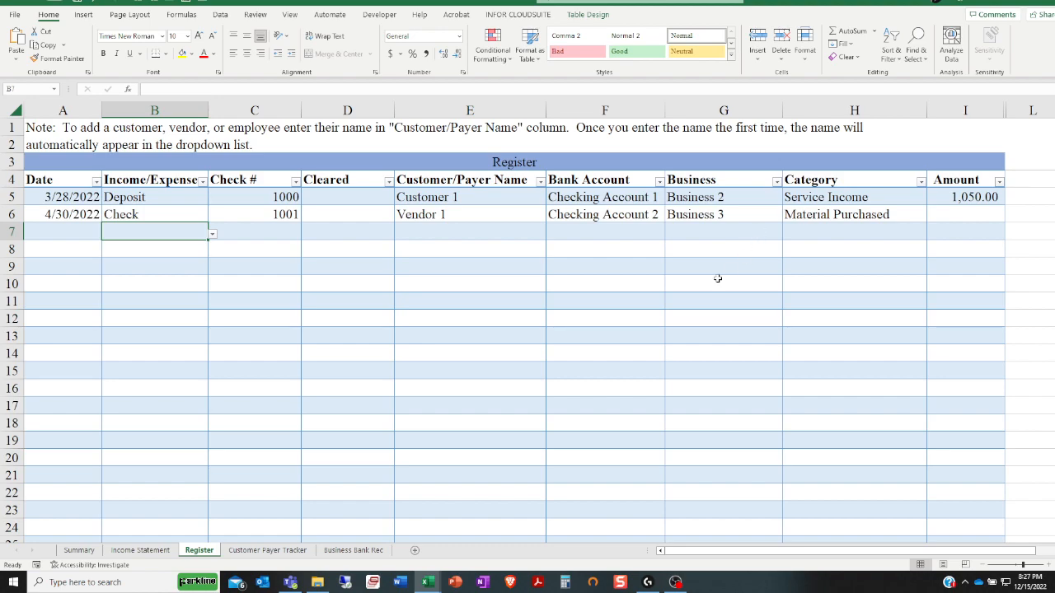
Enter 150 as the Amount of the Vendor 1 check in row 6
{"action": "left_click", "coordinate": [939, 212]}
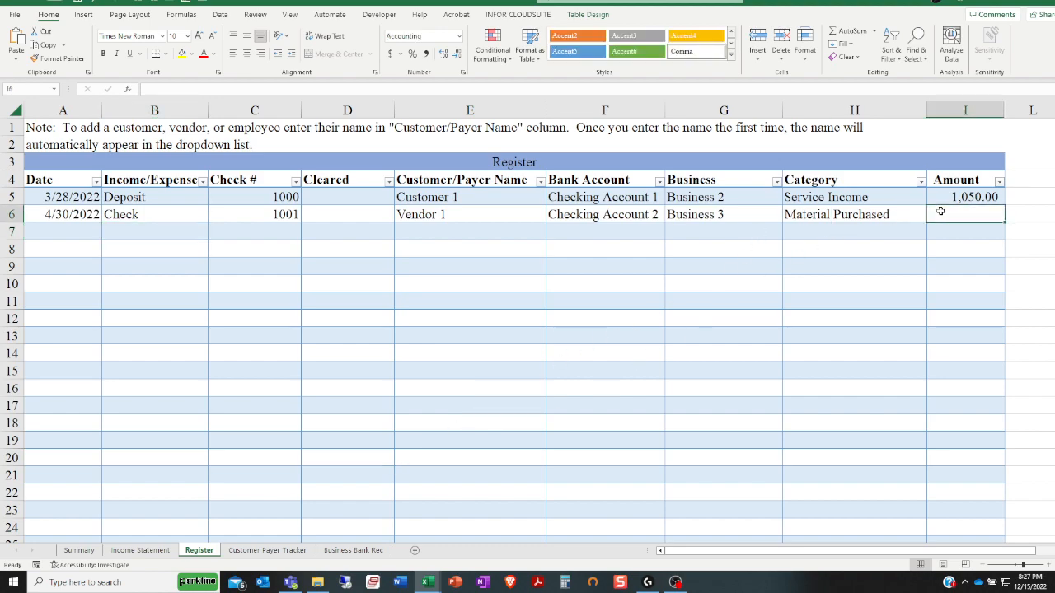
{"action": "type", "text": "150"}
{"action": "key", "text": "Return"}
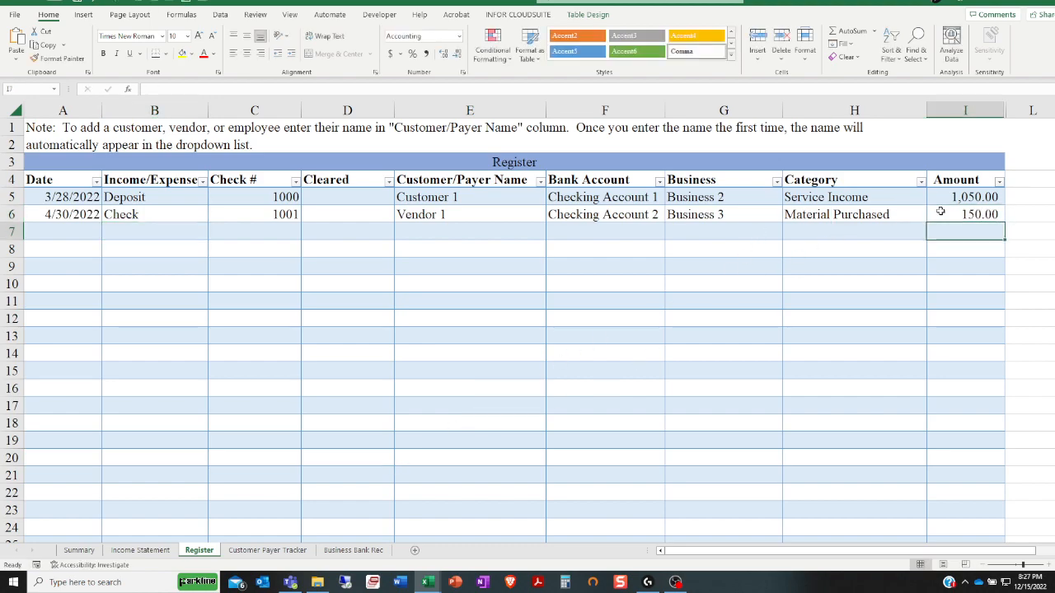
Set the End Month Date on the Income Statement sheet to 4/30/2022
{"action": "left_click", "coordinate": [66, 214]}
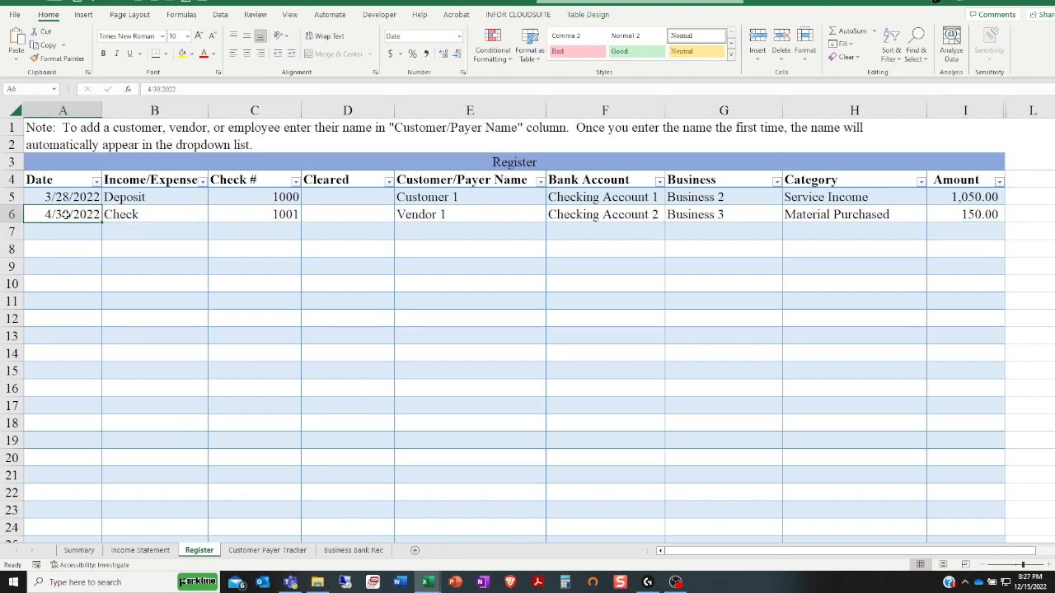
{"action": "left_click", "coordinate": [140, 550]}
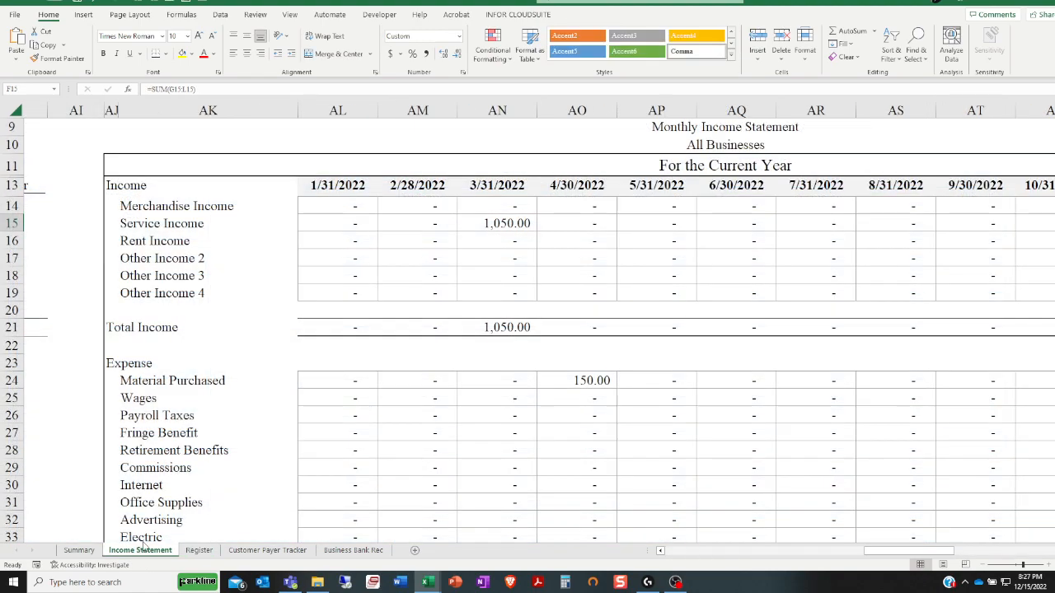
{"action": "left_click", "coordinate": [744, 550]}
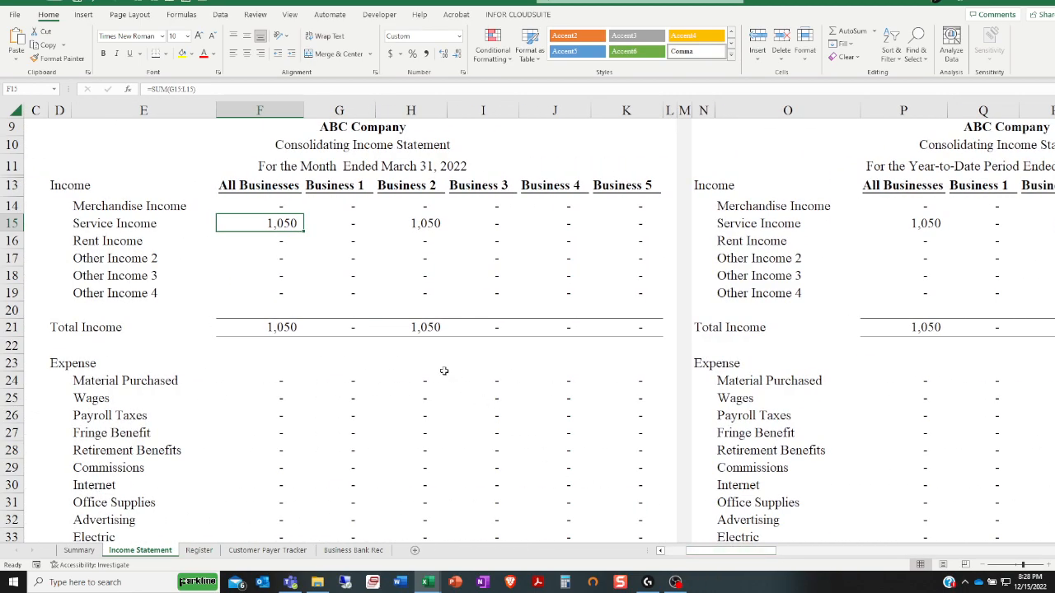
{"action": "left_click_drag", "start_coordinate": [697, 551], "coordinate": [655, 548]}
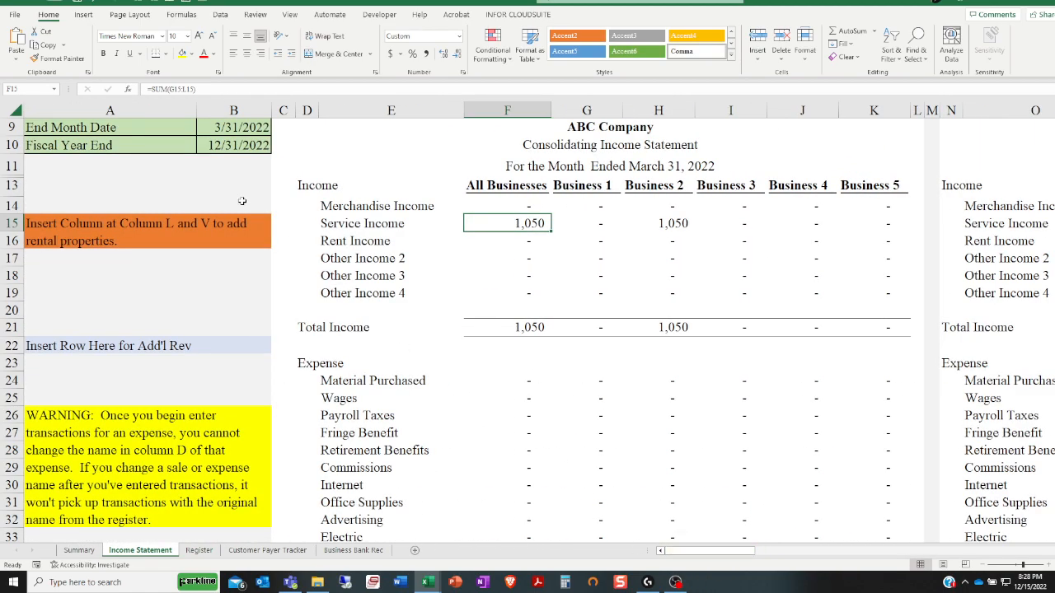
{"action": "left_click", "coordinate": [212, 131]}
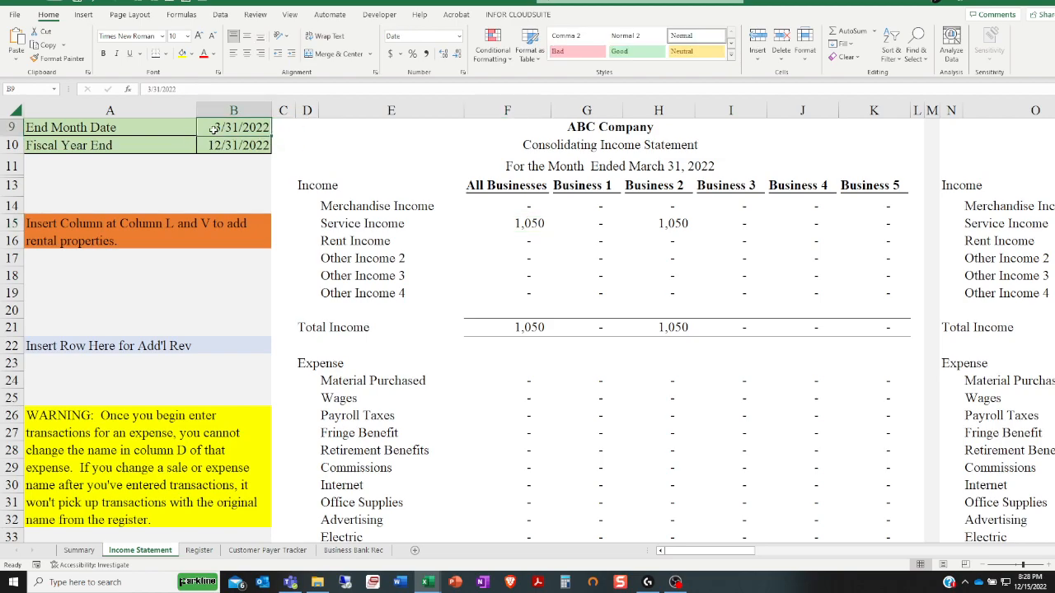
{"action": "type", "text": "4/30/202"}
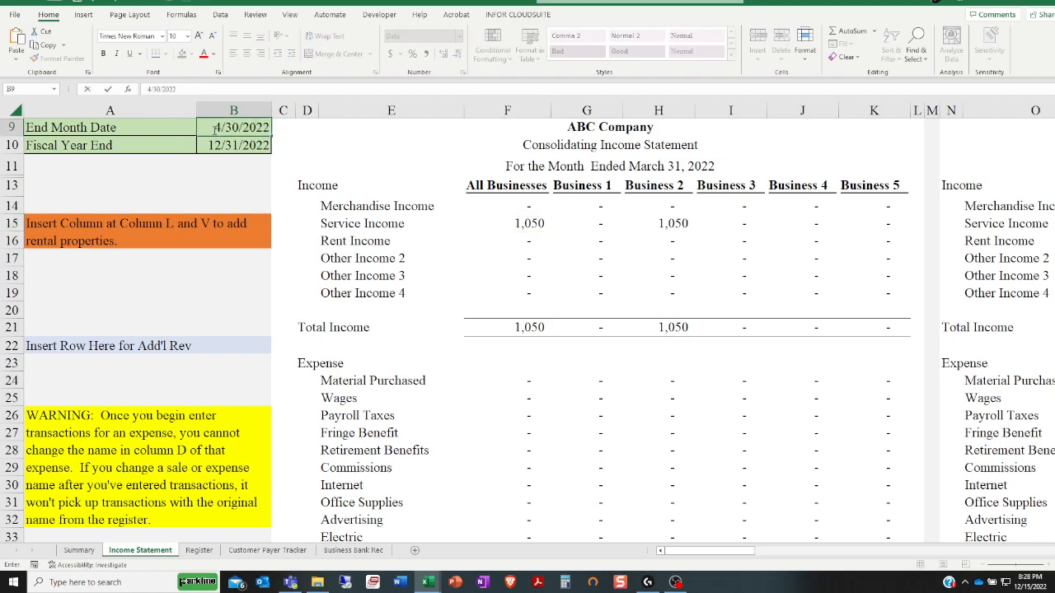
{"action": "type", "text": "2"}
{"action": "key", "text": "Return"}
Examine the Material Purchased and Service Income rows by business in the monthly and year-to-date consolidating income statements
{"action": "left_click", "coordinate": [520, 382]}
{"action": "left_click_drag", "start_coordinate": [520, 381], "coordinate": [883, 380]}
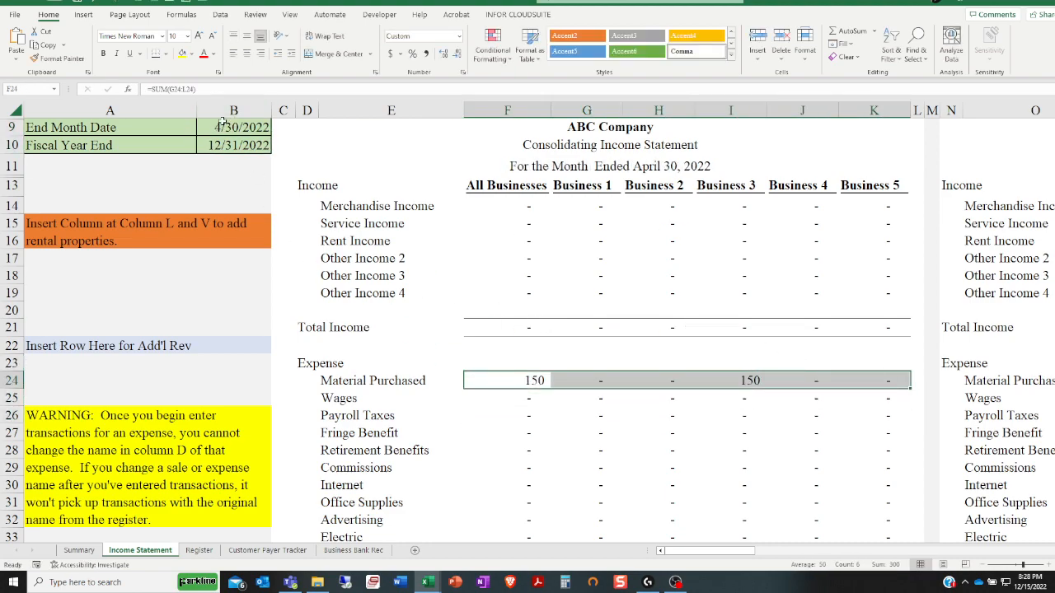
{"action": "left_click_drag", "start_coordinate": [486, 221], "coordinate": [886, 224]}
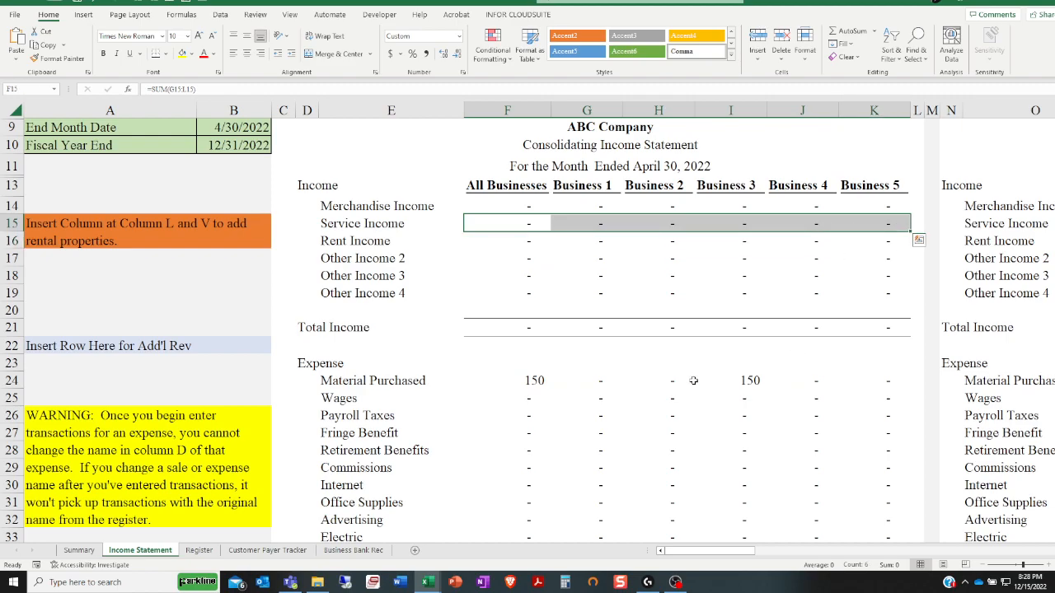
{"action": "left_click_drag", "start_coordinate": [708, 552], "coordinate": [776, 559]}
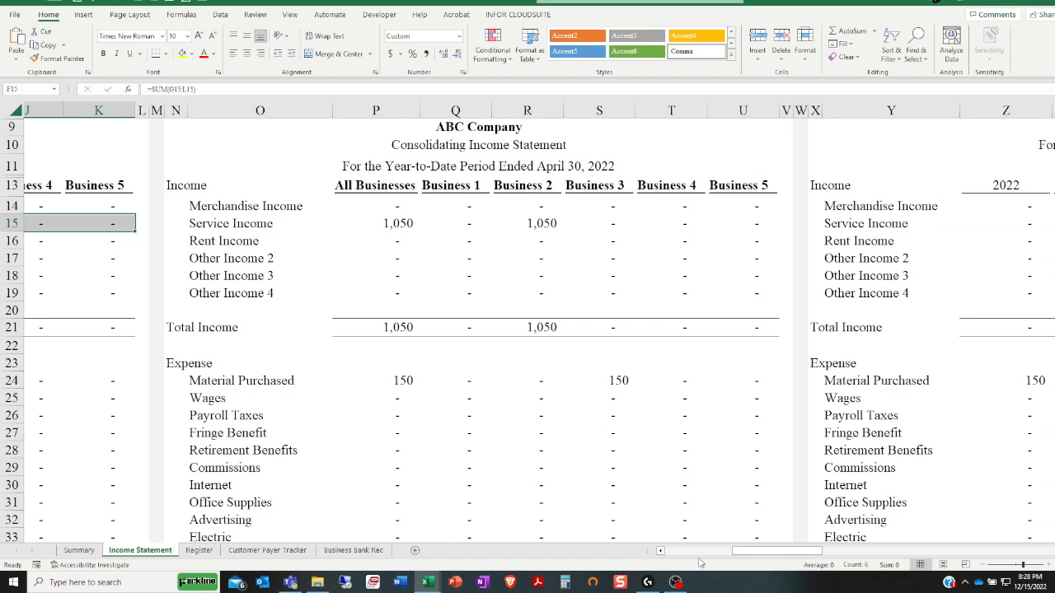
Remove both decimal places from the 2022 year-to-date Total Income in the month and year-to-date comparison statement
{"action": "left_click_drag", "start_coordinate": [739, 552], "coordinate": [788, 553]}
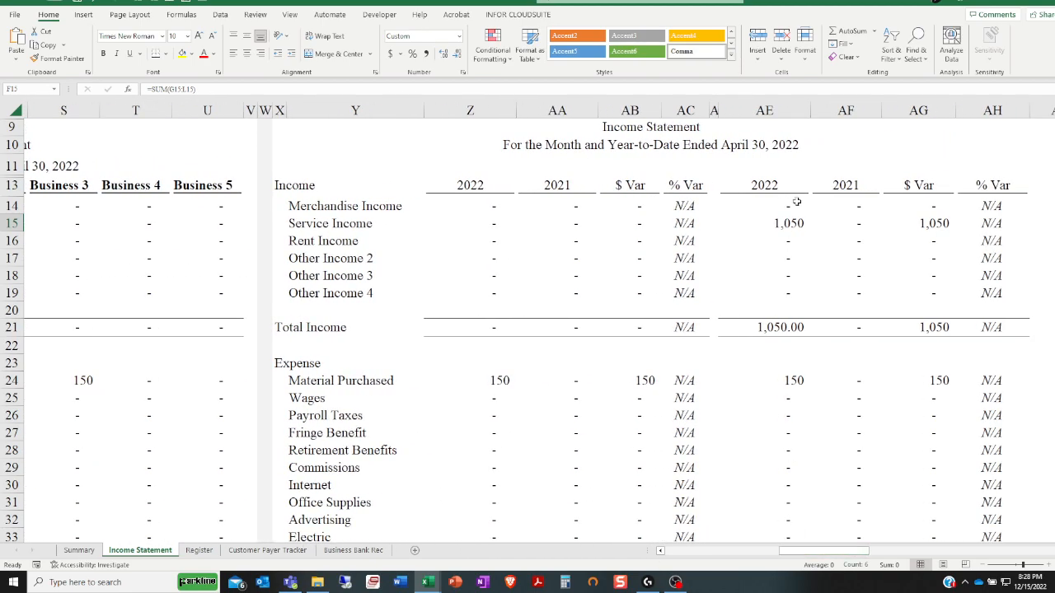
{"action": "left_click", "coordinate": [778, 329]}
{"action": "left_click", "coordinate": [458, 55]}
{"action": "left_click", "coordinate": [459, 55]}
{"action": "left_click", "coordinate": [714, 398]}
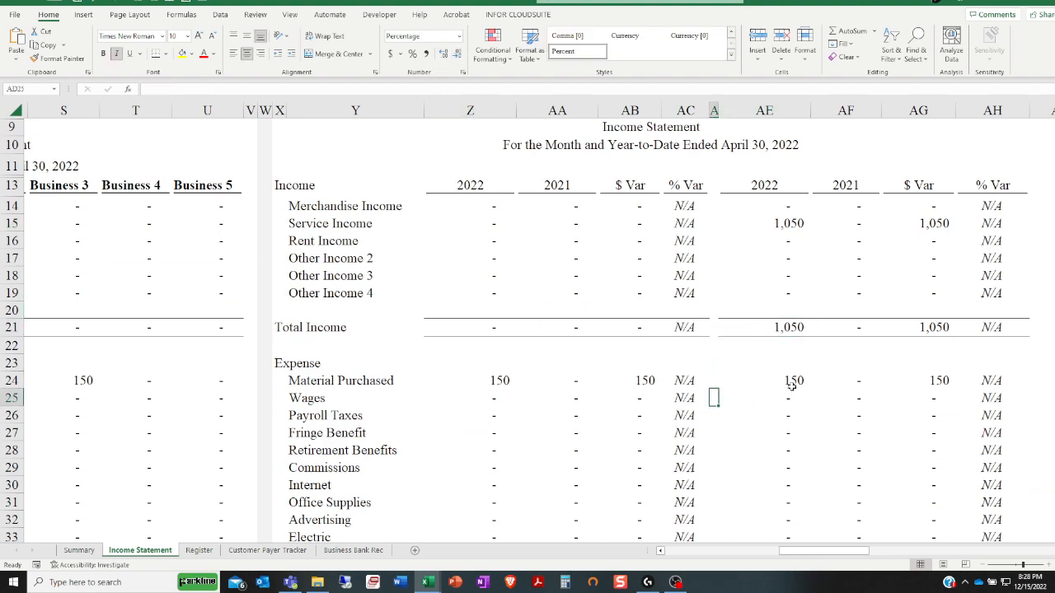
Inspect the 4/30/2022 Material Purchased cell in the Monthly Income Statement for all businesses
{"action": "left_click_drag", "start_coordinate": [847, 550], "coordinate": [922, 557]}
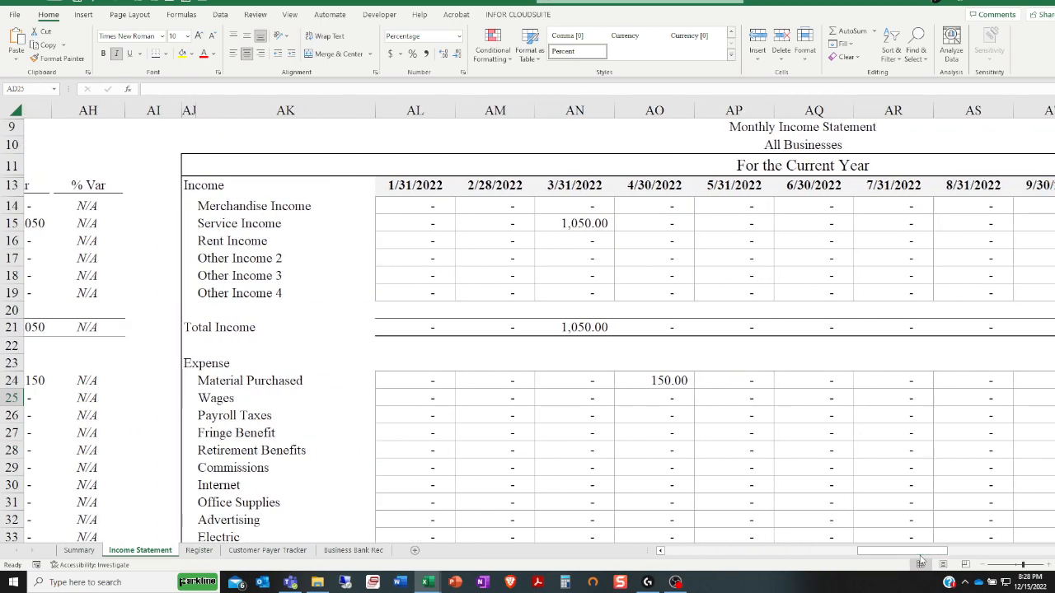
{"action": "left_click", "coordinate": [648, 379]}
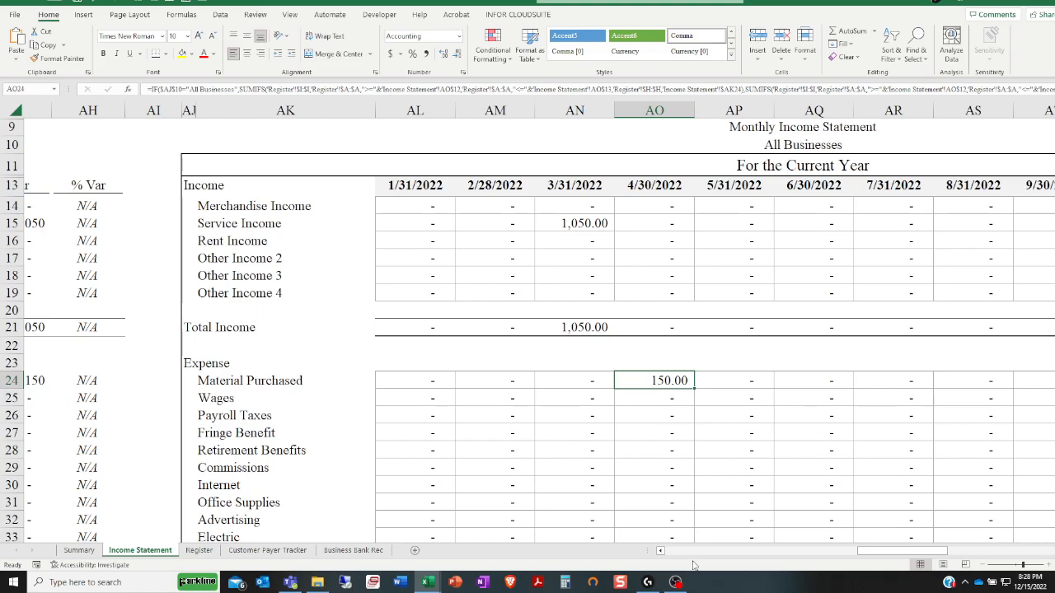
{"action": "left_click_drag", "start_coordinate": [864, 551], "coordinate": [666, 550]}
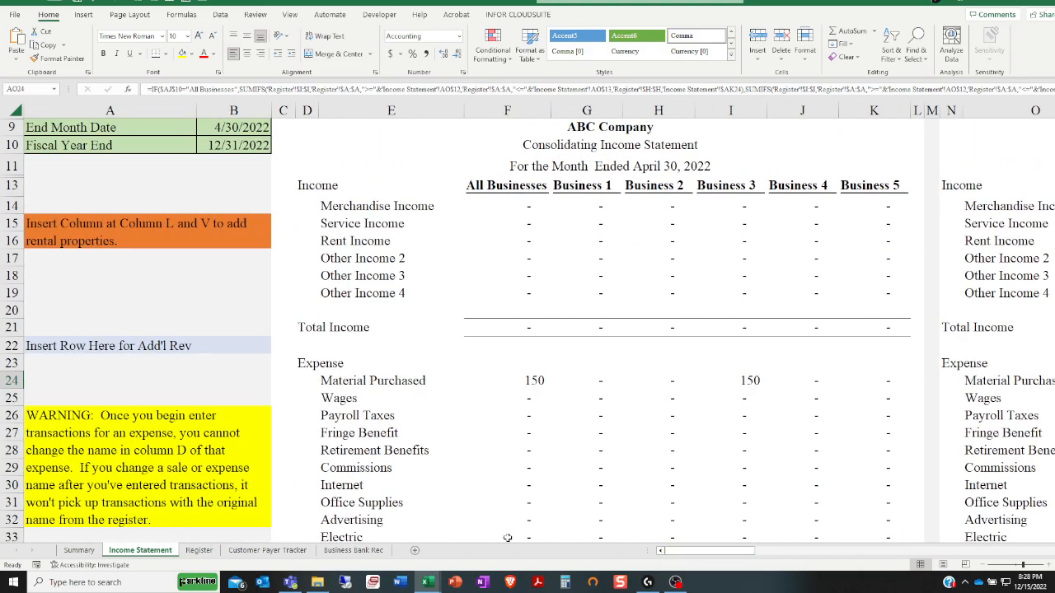
On the Summary sheet, review Business 2's March income, Business 3's April expense, and the current-year table and charts
{"action": "left_click", "coordinate": [78, 550]}
{"action": "scroll", "coordinate": [201, 414], "scroll_direction": "up", "scroll_amount": 4}
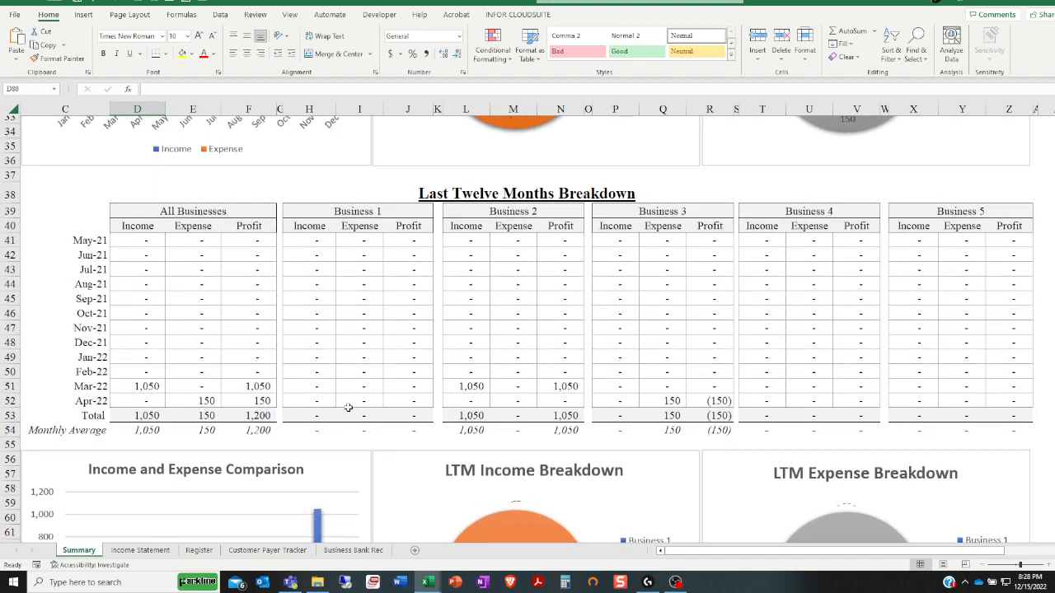
{"action": "left_click", "coordinate": [458, 385]}
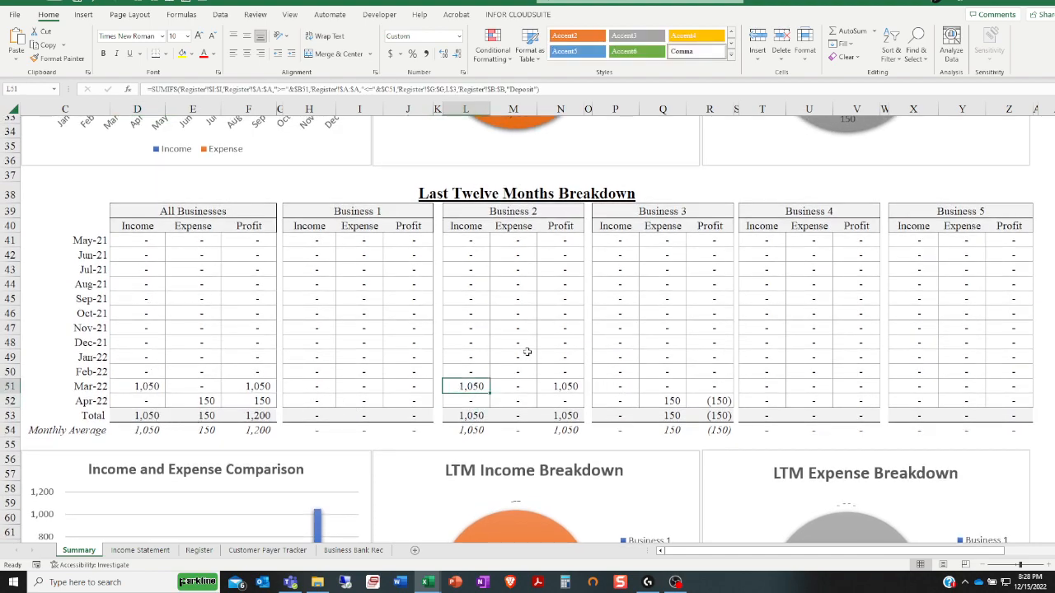
{"action": "left_click", "coordinate": [659, 402]}
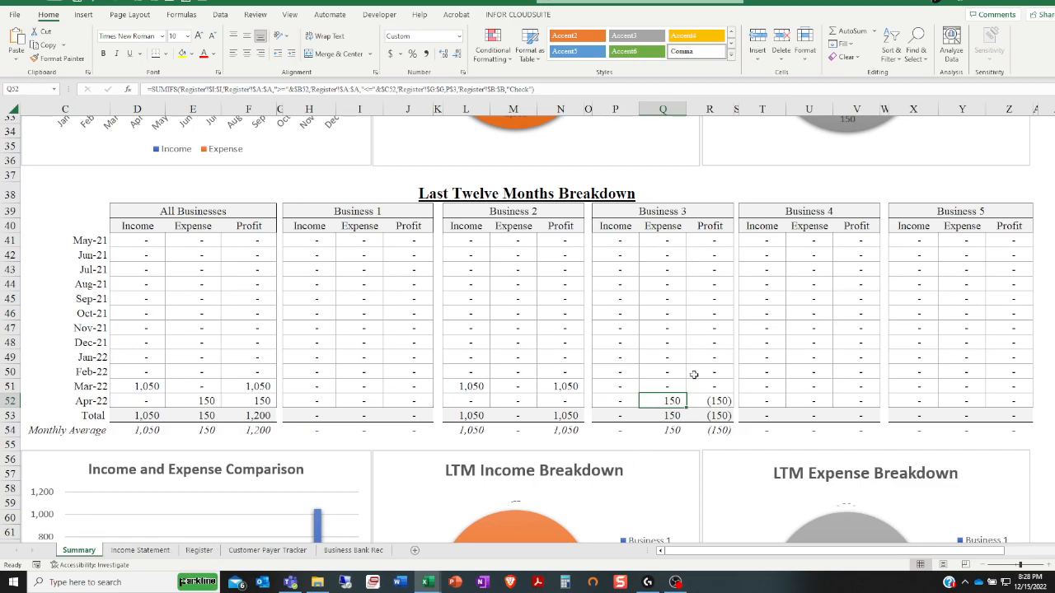
{"action": "scroll", "coordinate": [698, 362], "scroll_direction": "up", "scroll_amount": 11}
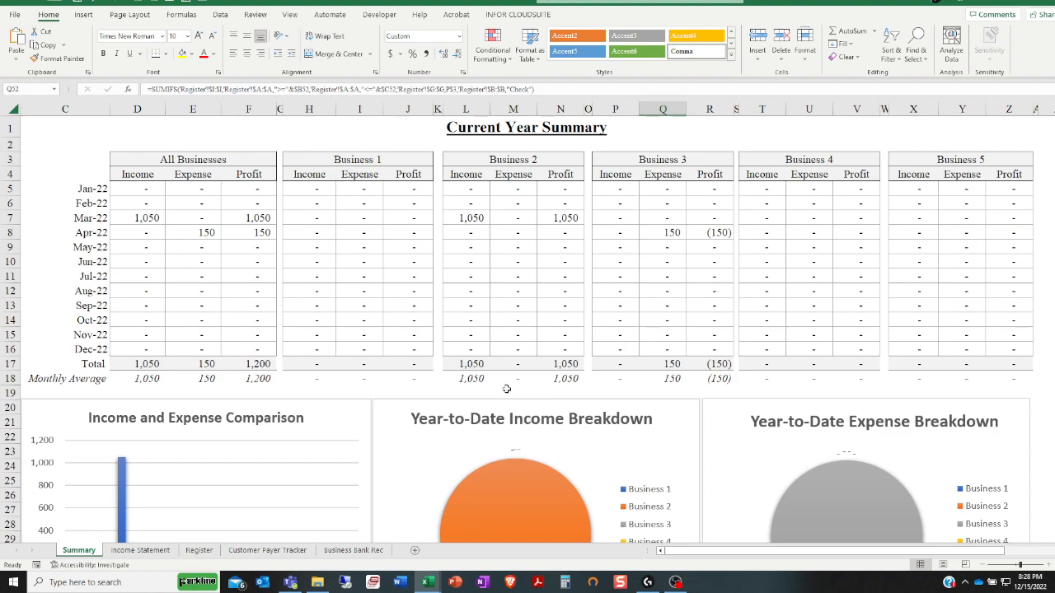
{"action": "scroll", "coordinate": [307, 491], "scroll_direction": "down", "scroll_amount": 4}
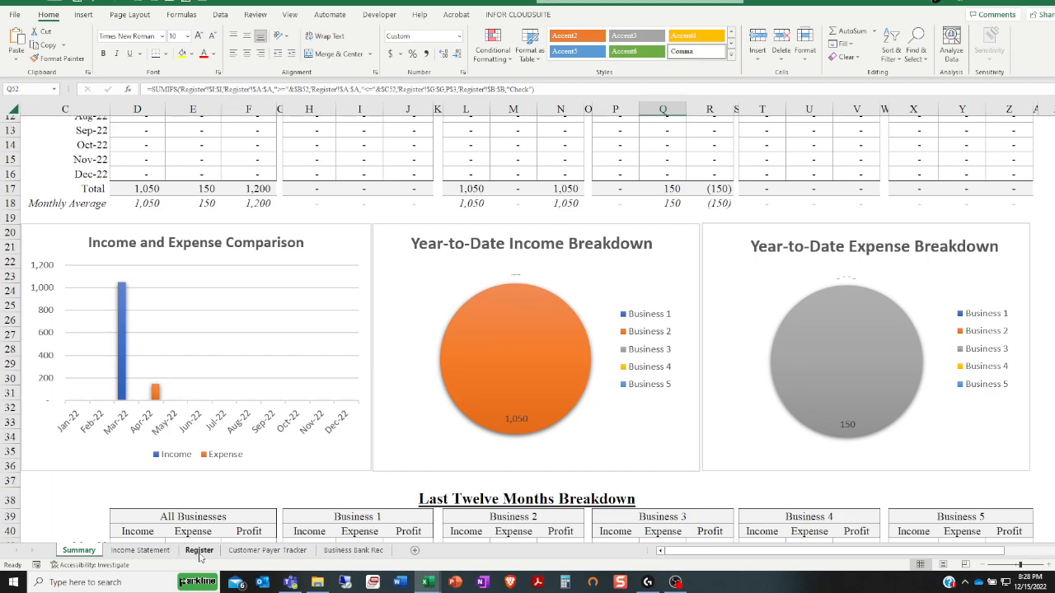
Check the receipts and disbursements on the Customer Payer Tracker sheet, and open the Business Bank Rec sheet
{"action": "left_click", "coordinate": [267, 549]}
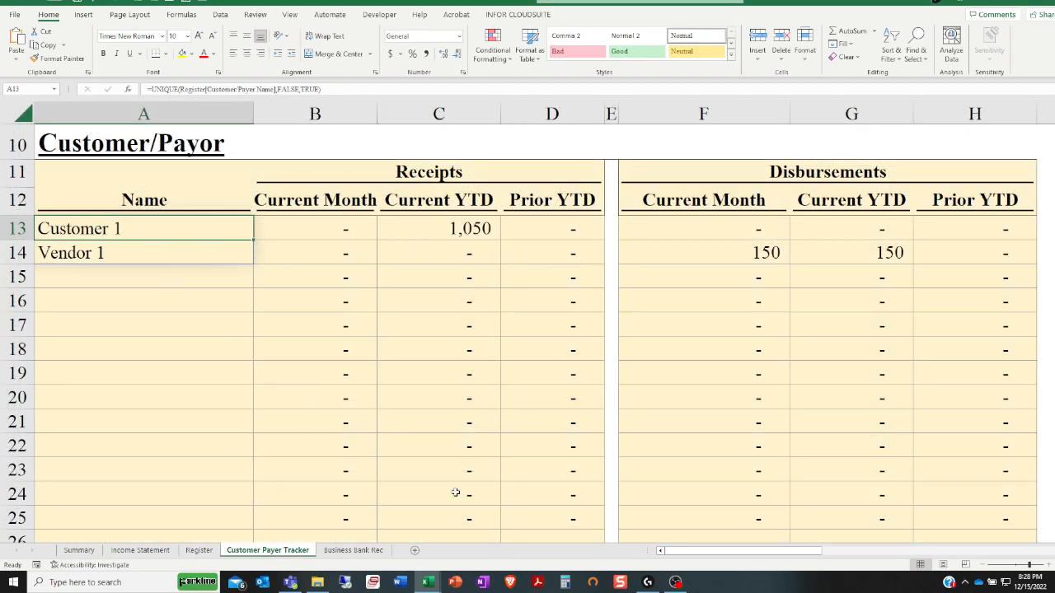
{"action": "left_click", "coordinate": [363, 552]}
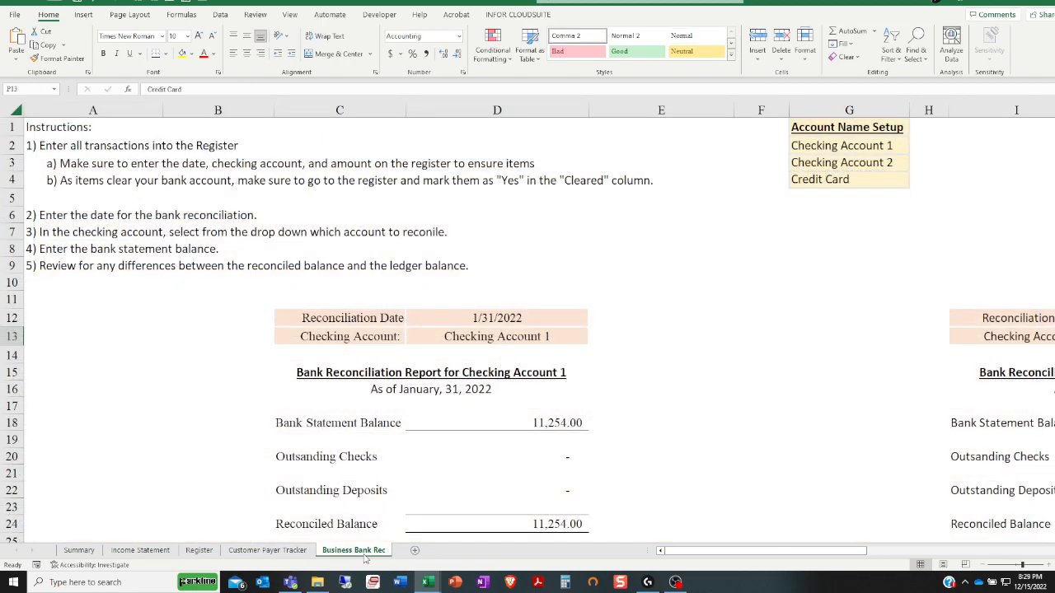
Set the Checking Account 1 reconciliation date to 4/30/2022 and check its outstanding transaction detail
{"action": "left_click", "coordinate": [468, 318]}
{"action": "type", "text": "4/30/2022"}
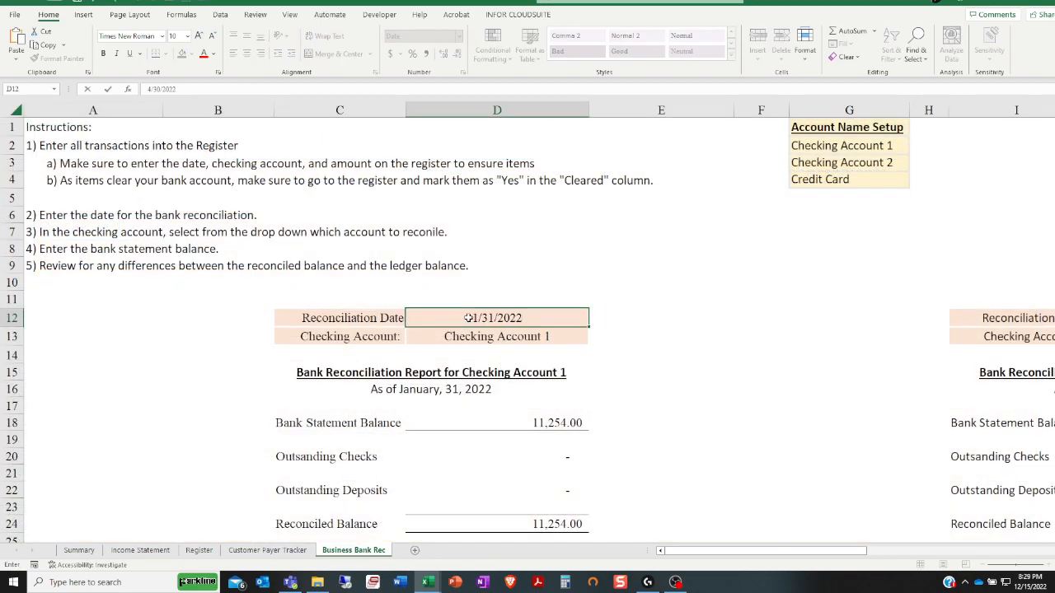
{"action": "key", "text": "Return"}
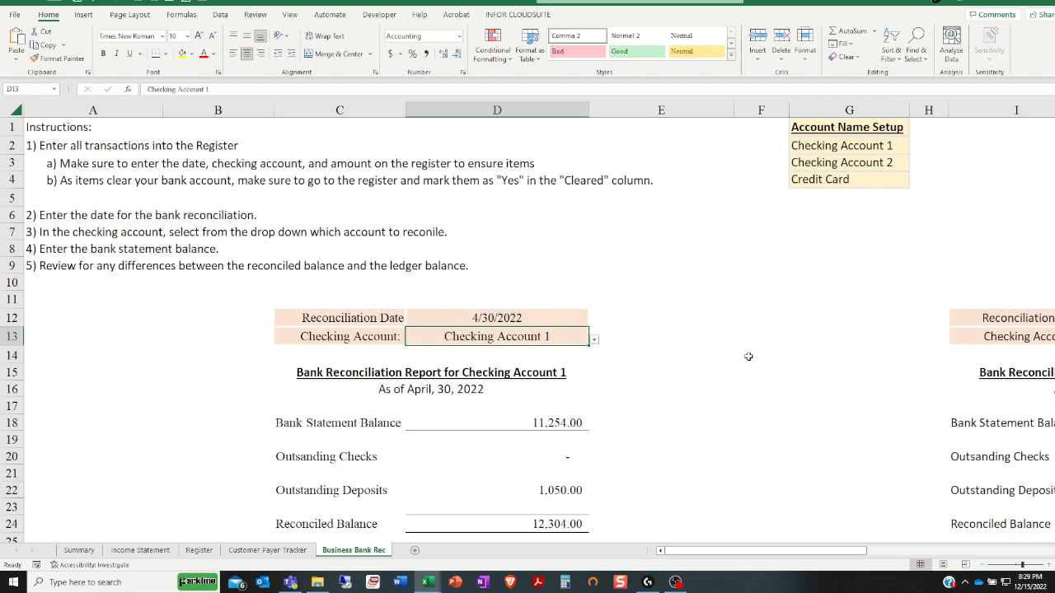
{"action": "scroll", "coordinate": [671, 405], "scroll_direction": "down", "scroll_amount": 4}
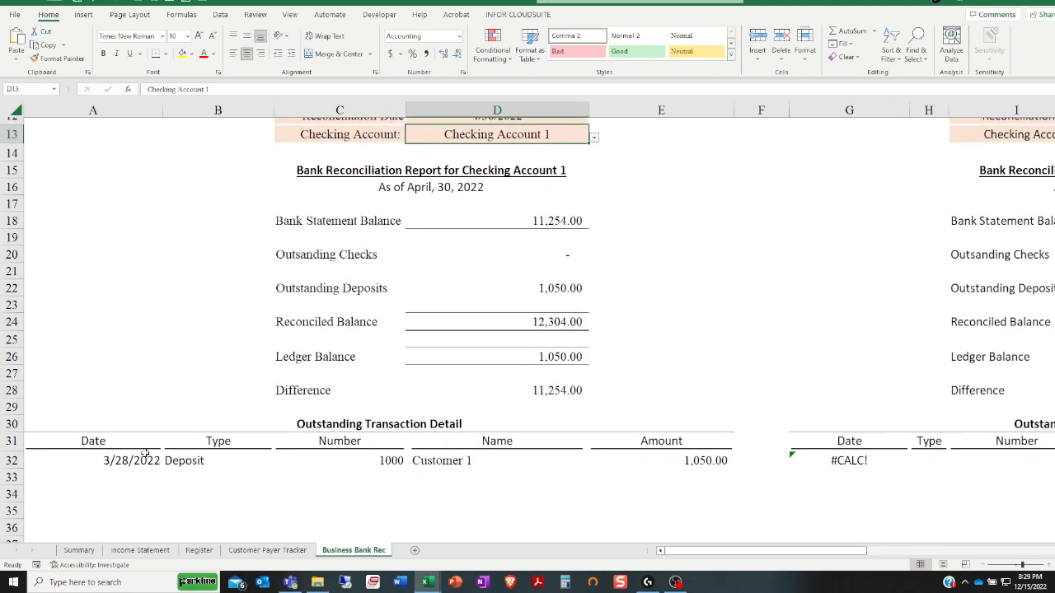
Set the Checking Account 2 reconciliation date to 4/30/2022 and check its outstanding transaction detail
{"action": "left_click_drag", "start_coordinate": [787, 549], "coordinate": [851, 532]}
{"action": "scroll", "coordinate": [815, 274], "scroll_direction": "up", "scroll_amount": 2}
{"action": "left_click", "coordinate": [788, 218]}
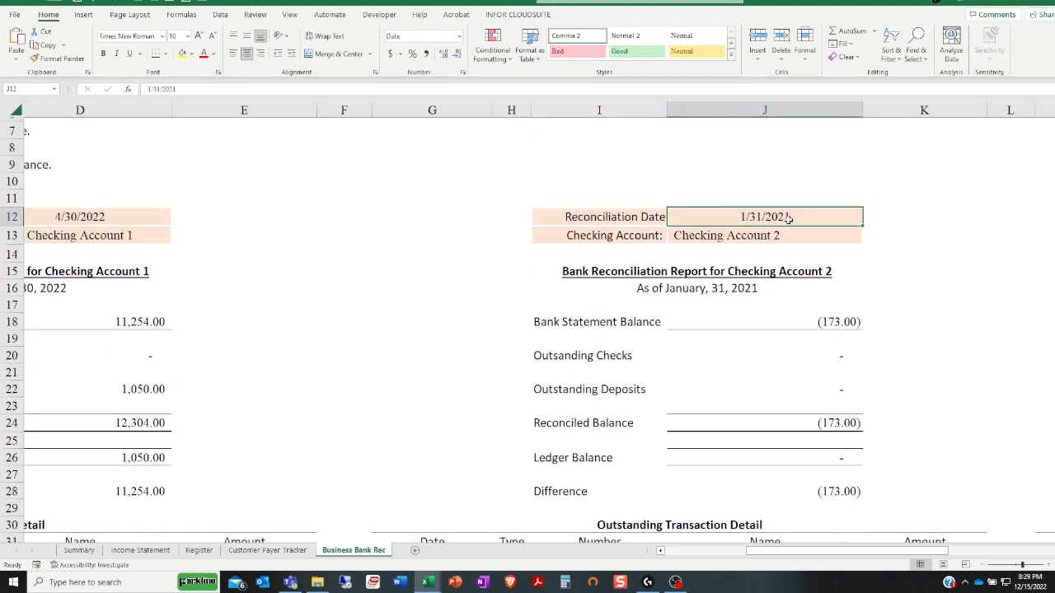
{"action": "type", "text": "4/30/2022"}
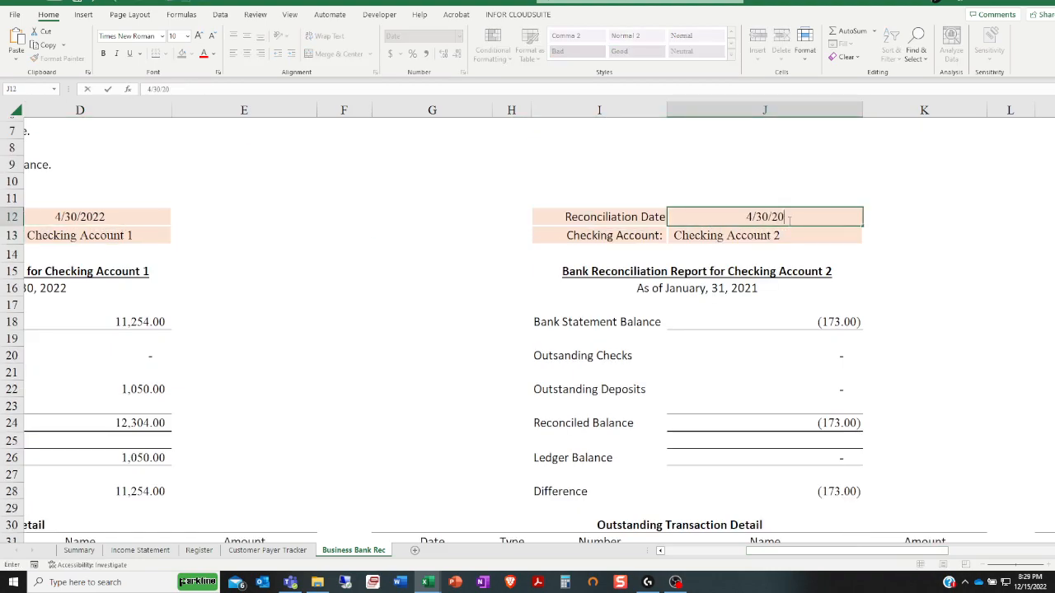
{"action": "key", "text": "Return"}
{"action": "scroll", "coordinate": [758, 400], "scroll_direction": "down", "scroll_amount": 3}
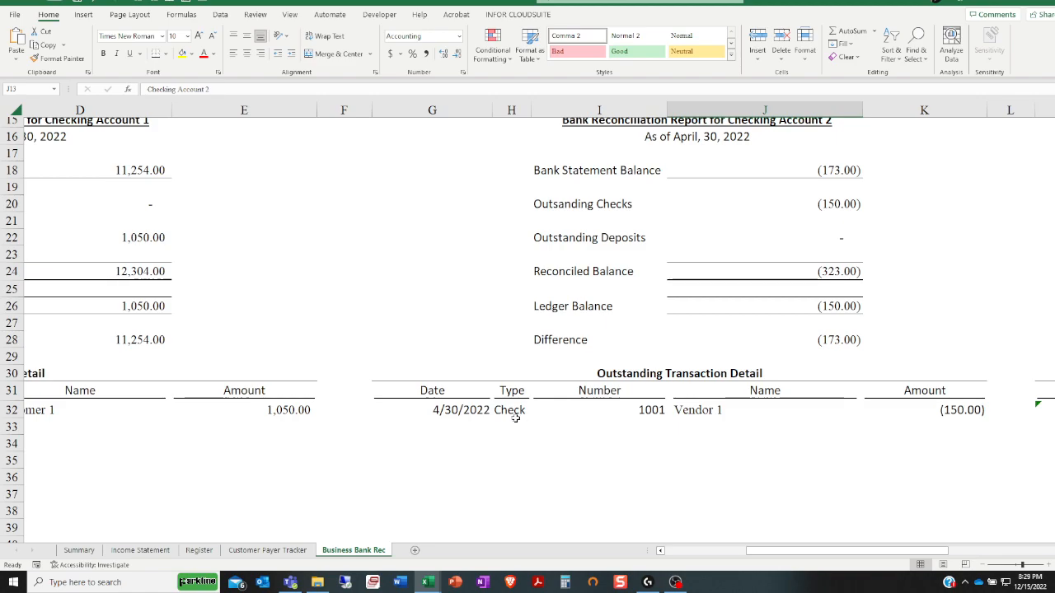
Compare Checking Account 1's outstanding transaction detail on the Business Bank Rec sheet with the Register entries
{"action": "left_click_drag", "start_coordinate": [818, 558], "coordinate": [736, 559]}
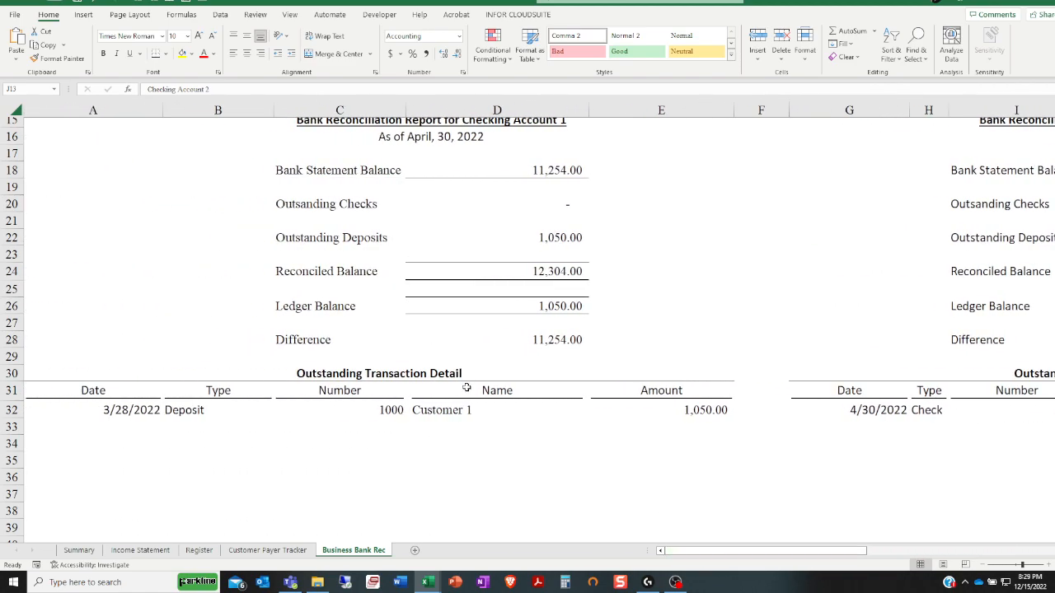
{"action": "left_click", "coordinate": [201, 550]}
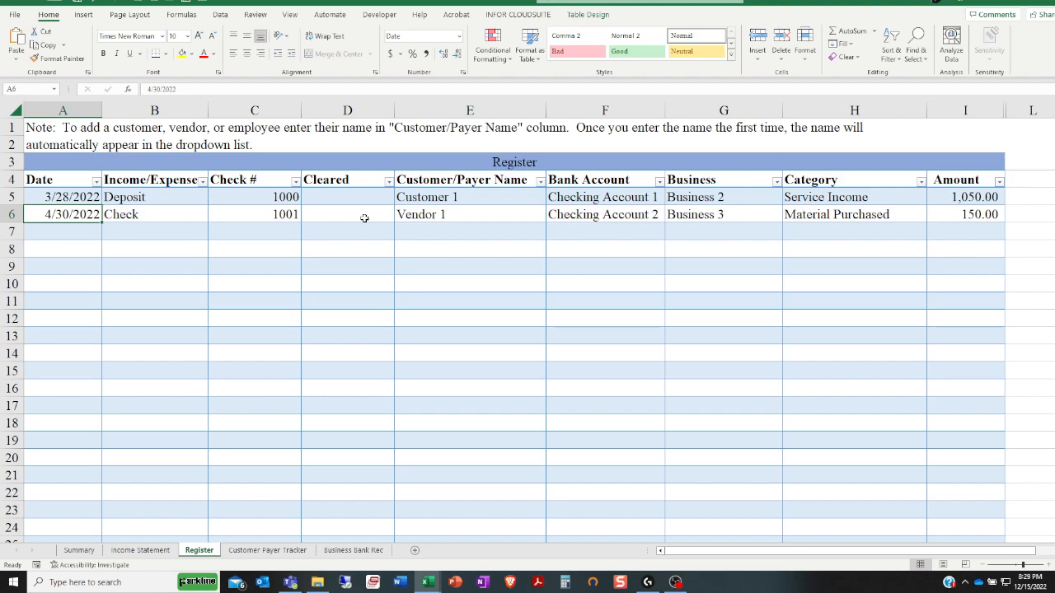
{"action": "left_click", "coordinate": [364, 550]}
{"action": "left_click_drag", "start_coordinate": [85, 410], "coordinate": [664, 410]}
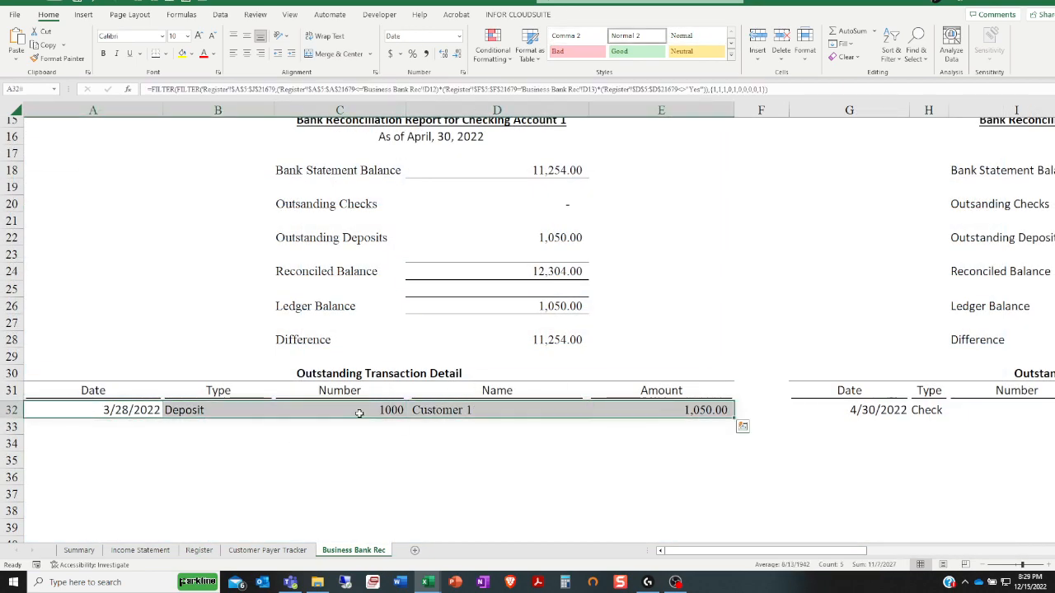
Mark the 3/28/2022 deposit as cleared with Yes in the Register and check the Business Bank Rec sheet
{"action": "left_click", "coordinate": [244, 552]}
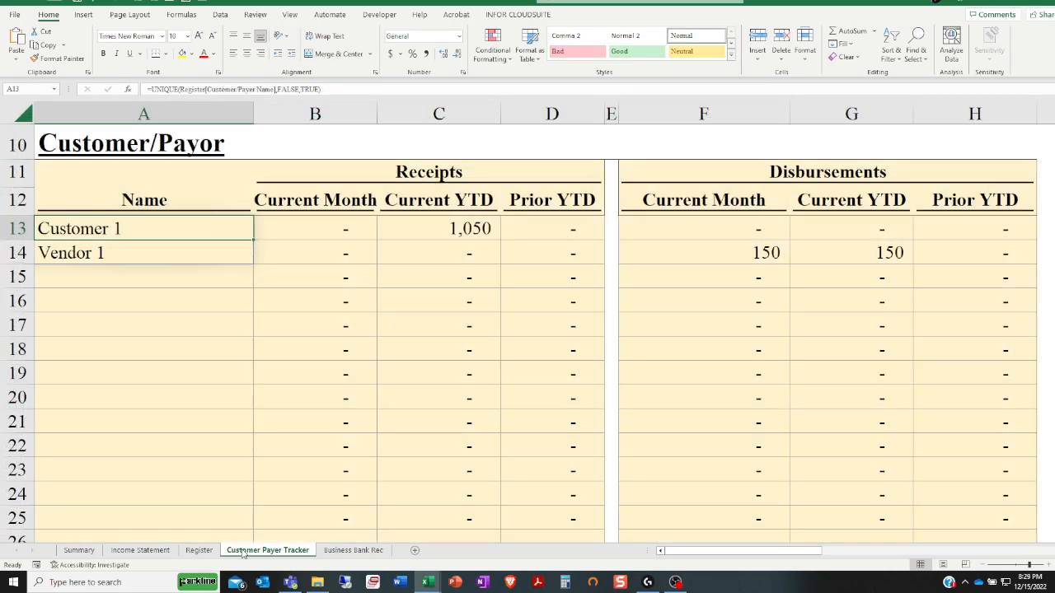
{"action": "left_click", "coordinate": [199, 550]}
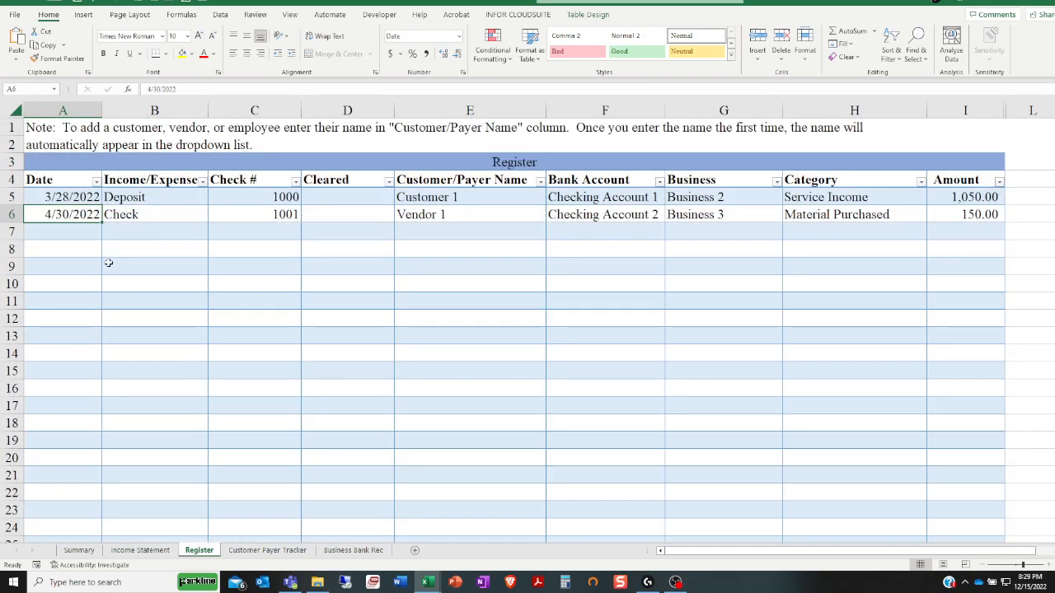
{"action": "left_click", "coordinate": [164, 197]}
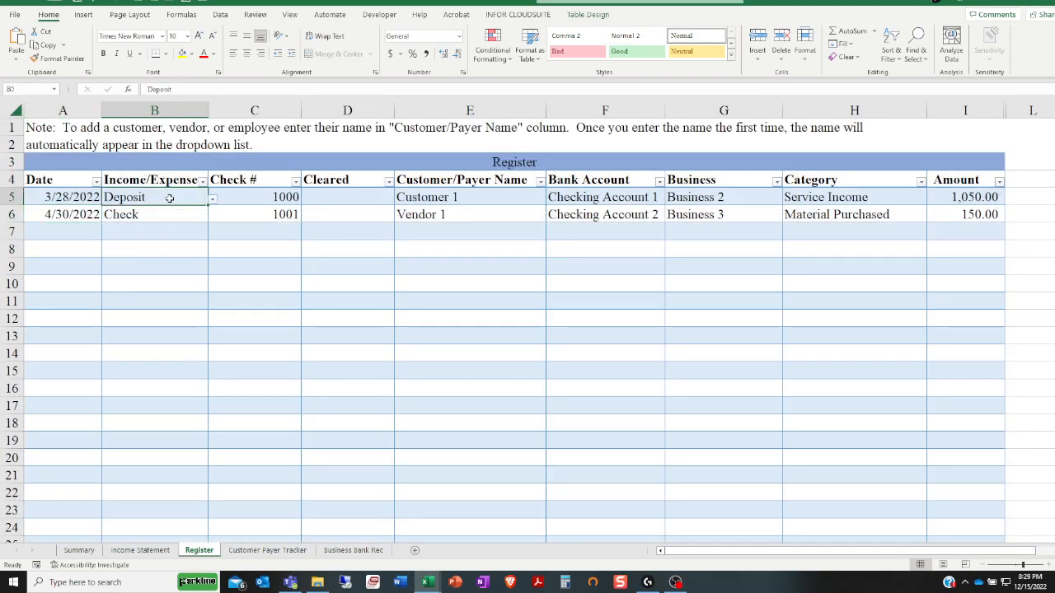
{"action": "left_click", "coordinate": [358, 201]}
{"action": "left_click", "coordinate": [399, 200]}
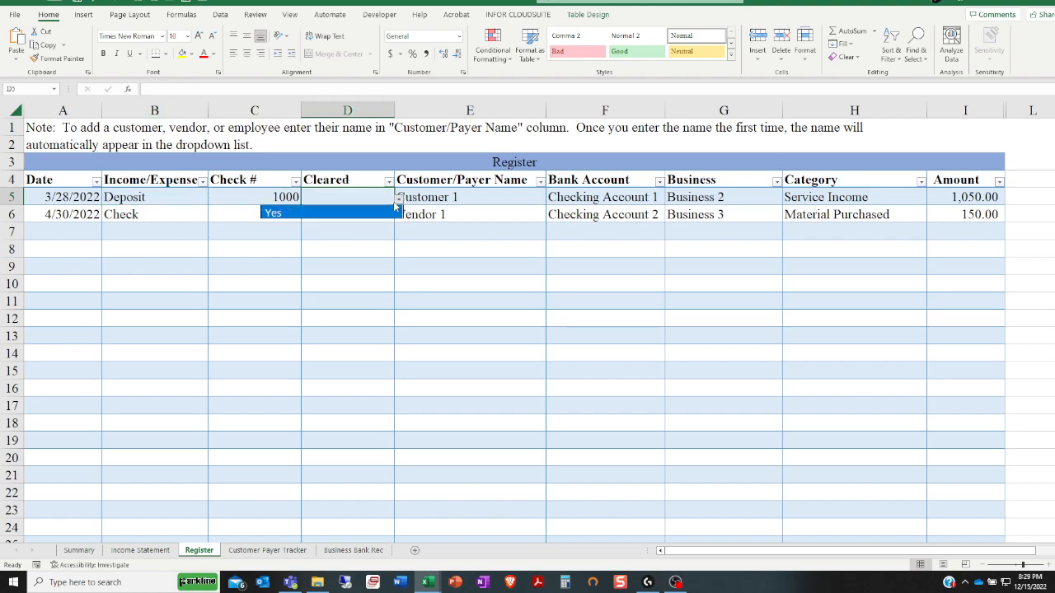
{"action": "left_click", "coordinate": [302, 215]}
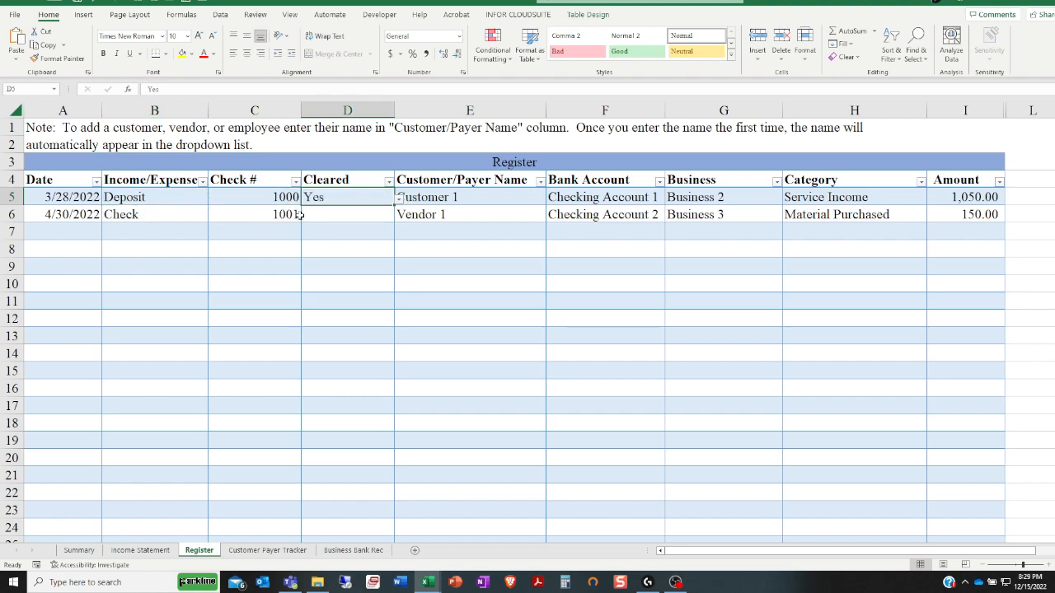
{"action": "left_click", "coordinate": [352, 551]}
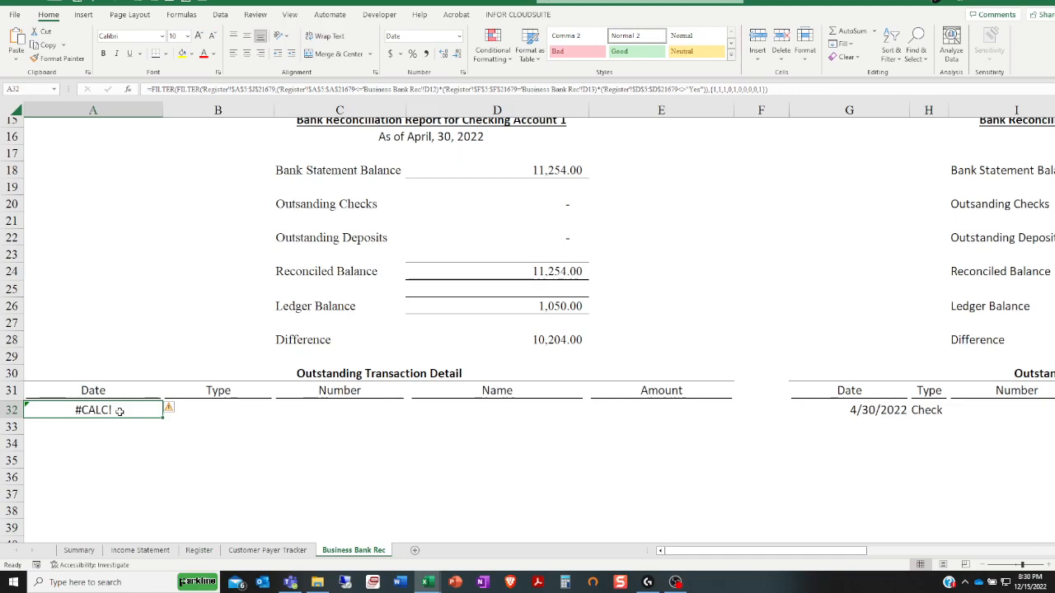
Remove the cleared mark from the 3/28/2022 deposit in the Register and return to the Business Bank Rec sheet
{"action": "left_click", "coordinate": [249, 551]}
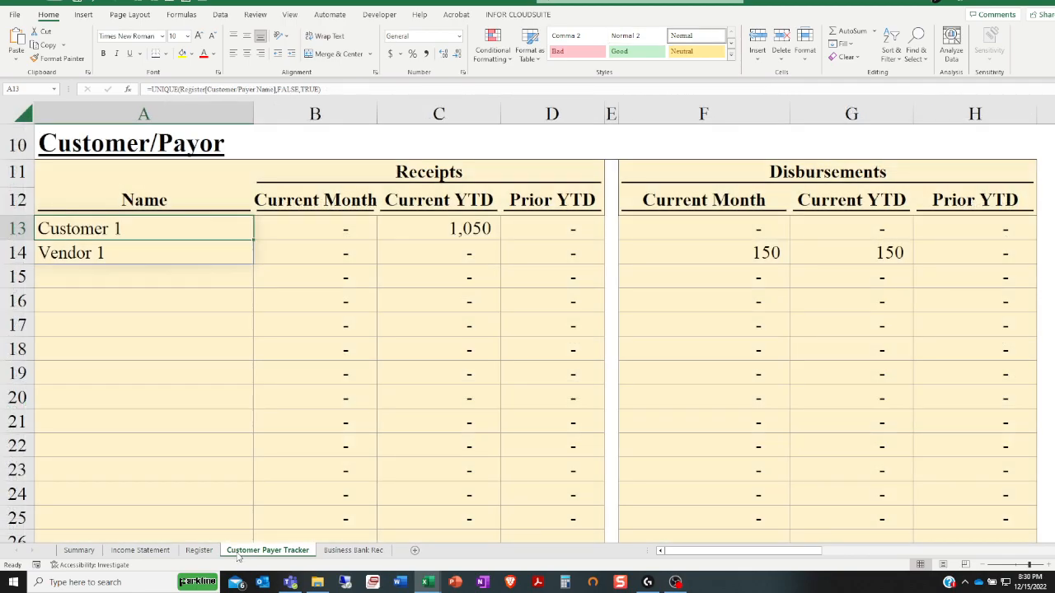
{"action": "left_click", "coordinate": [200, 551]}
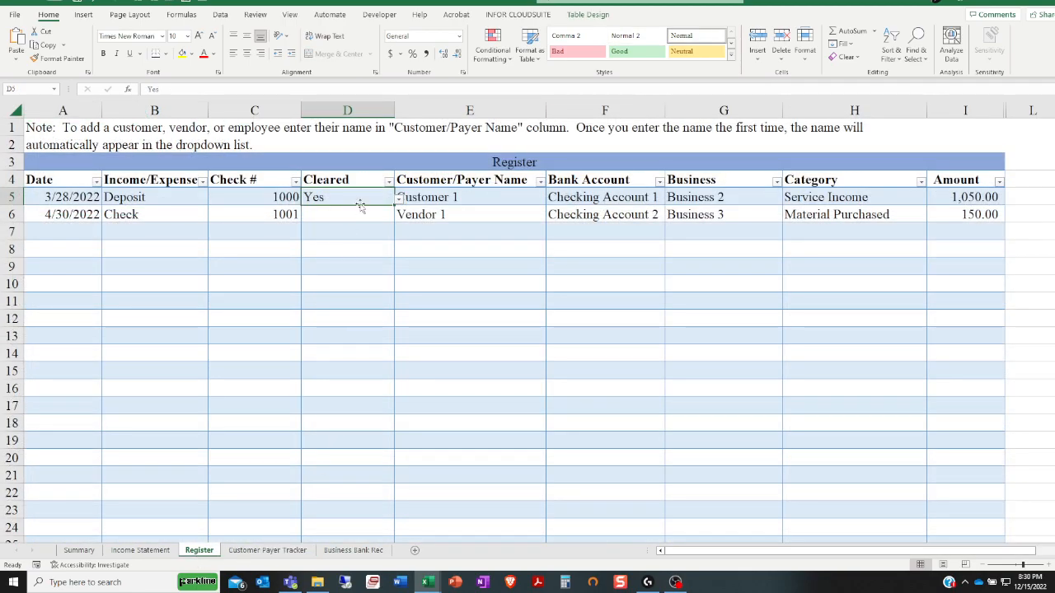
{"action": "left_click", "coordinate": [398, 200]}
{"action": "left_click", "coordinate": [342, 215]}
{"action": "key", "text": "Delete"}
{"action": "left_click", "coordinate": [353, 550]}
Examine the Cleared cells of both Register entries and Checking Account 1's Bank Statement Balance on the Business Bank Rec sheet
{"action": "left_click", "coordinate": [267, 550]}
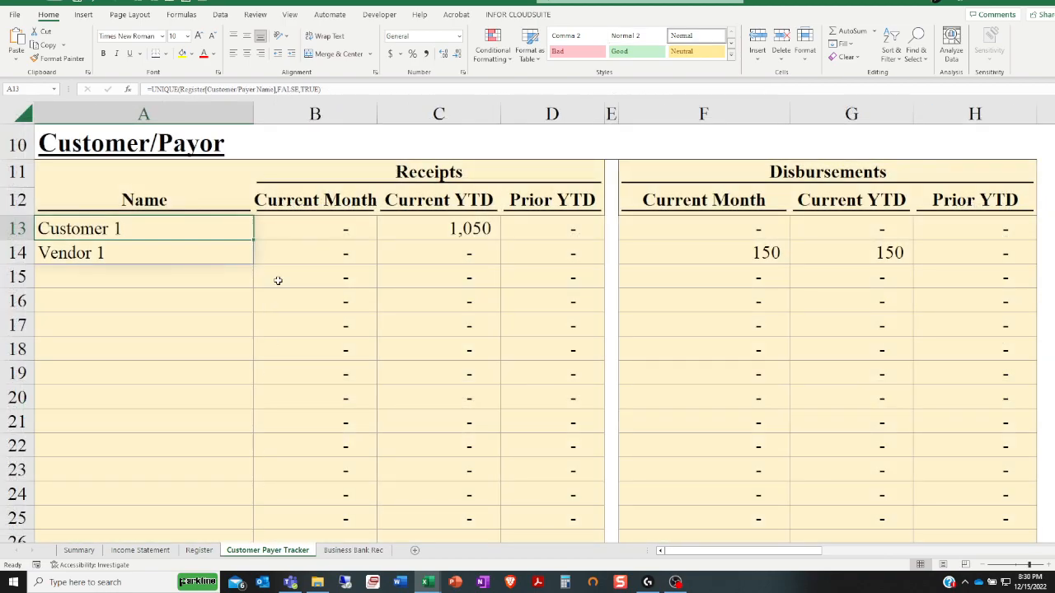
{"action": "left_click", "coordinate": [205, 551]}
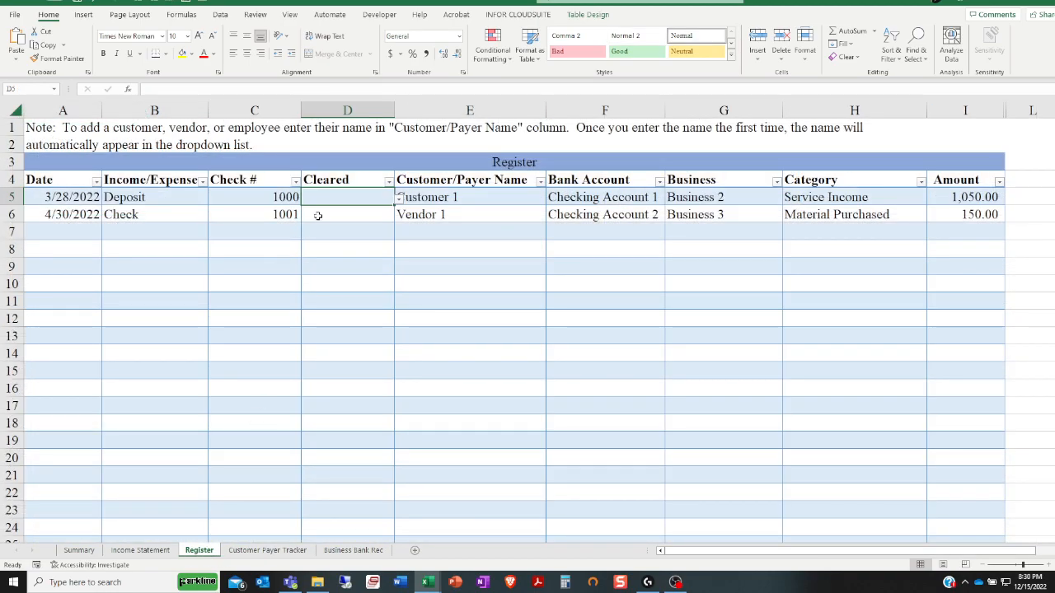
{"action": "left_click", "coordinate": [372, 216]}
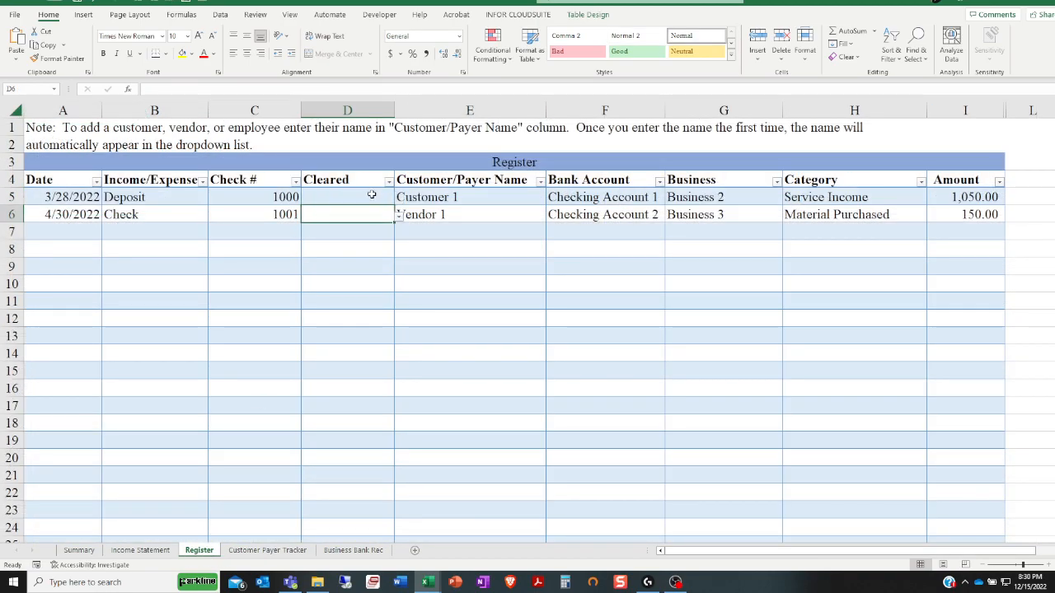
{"action": "left_click", "coordinate": [372, 196]}
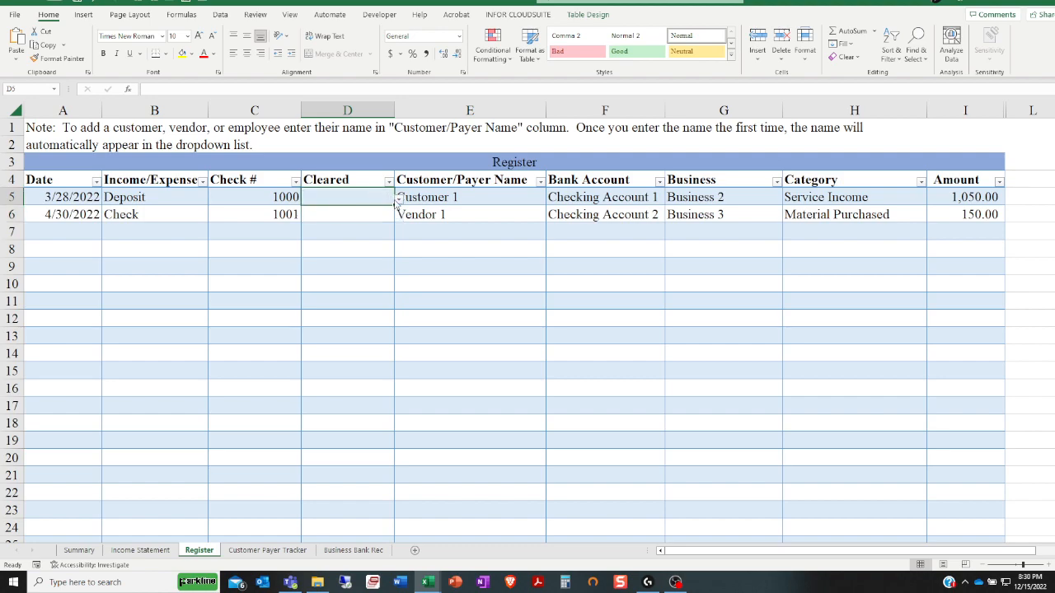
{"action": "left_click", "coordinate": [399, 201]}
{"action": "left_click", "coordinate": [351, 299]}
{"action": "left_click", "coordinate": [376, 551]}
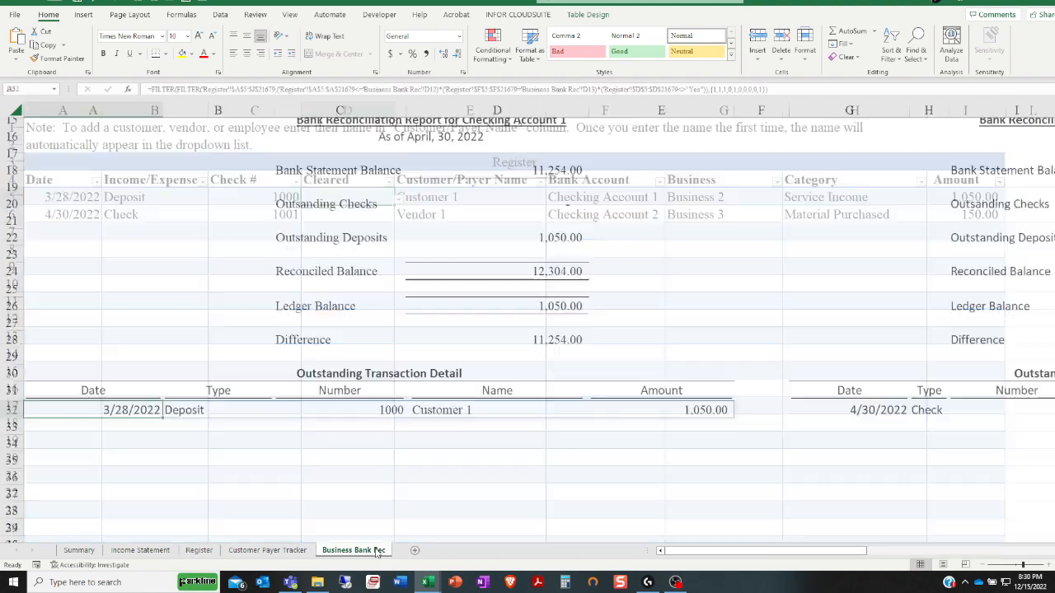
{"action": "left_click", "coordinate": [507, 170]}
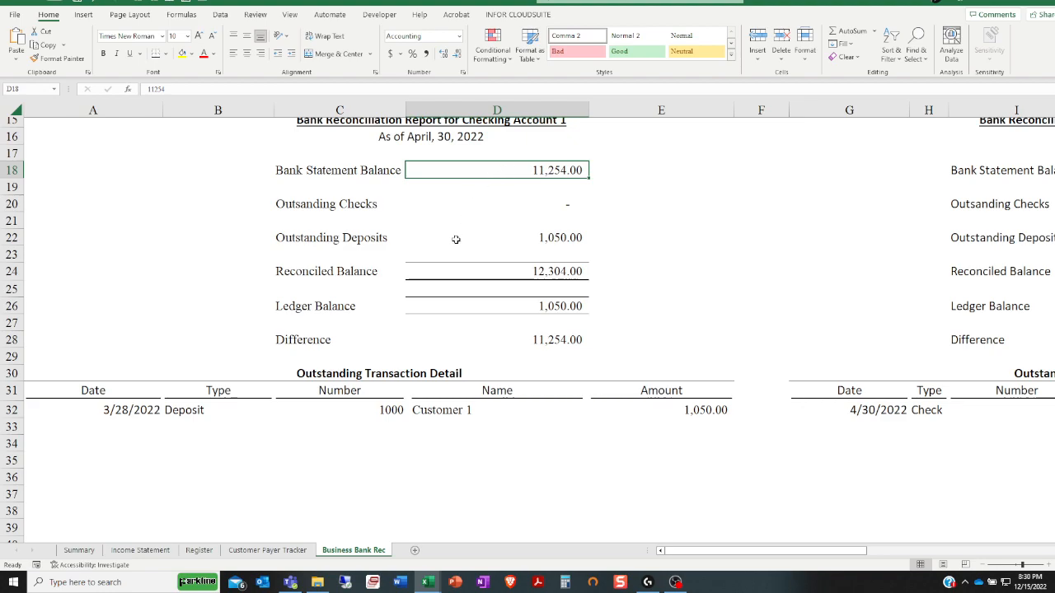
On the Income Statement sheet, examine the income and expense category names and the business headings in the monthly and year-to-date statements
{"action": "left_click", "coordinate": [231, 552]}
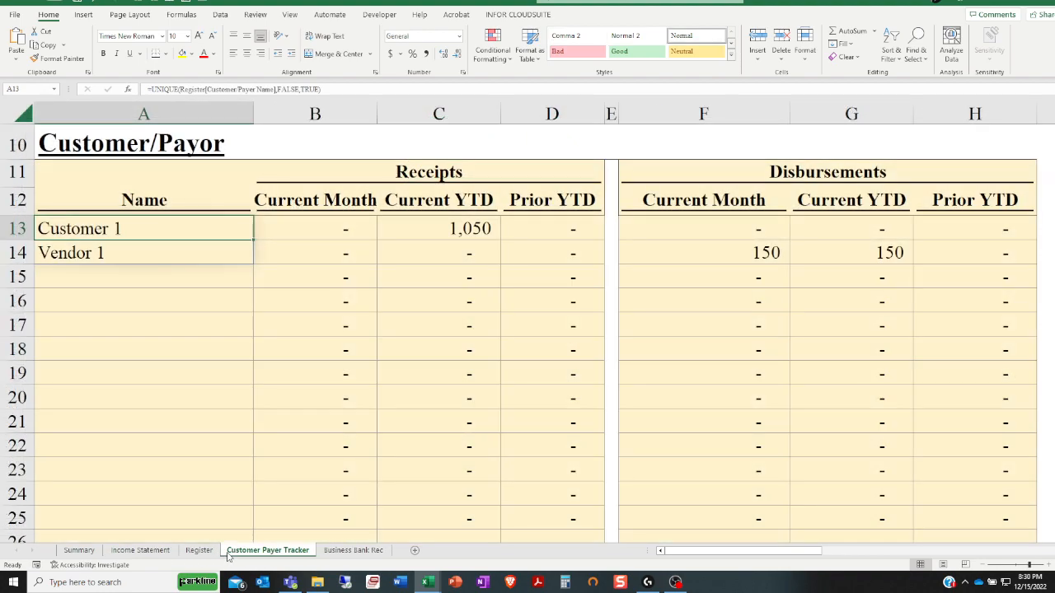
{"action": "left_click", "coordinate": [199, 551]}
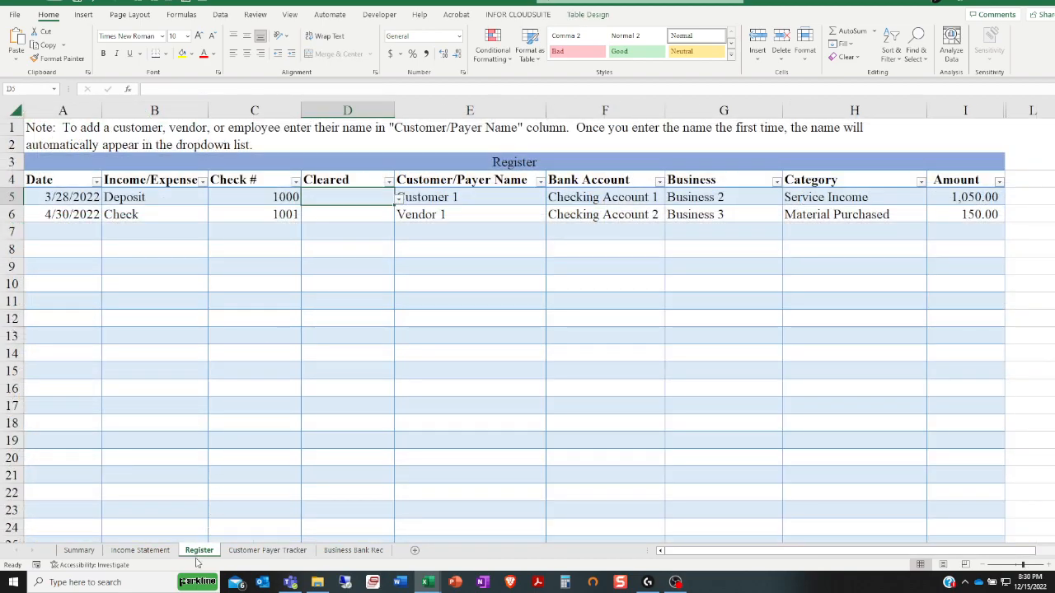
{"action": "left_click", "coordinate": [141, 551]}
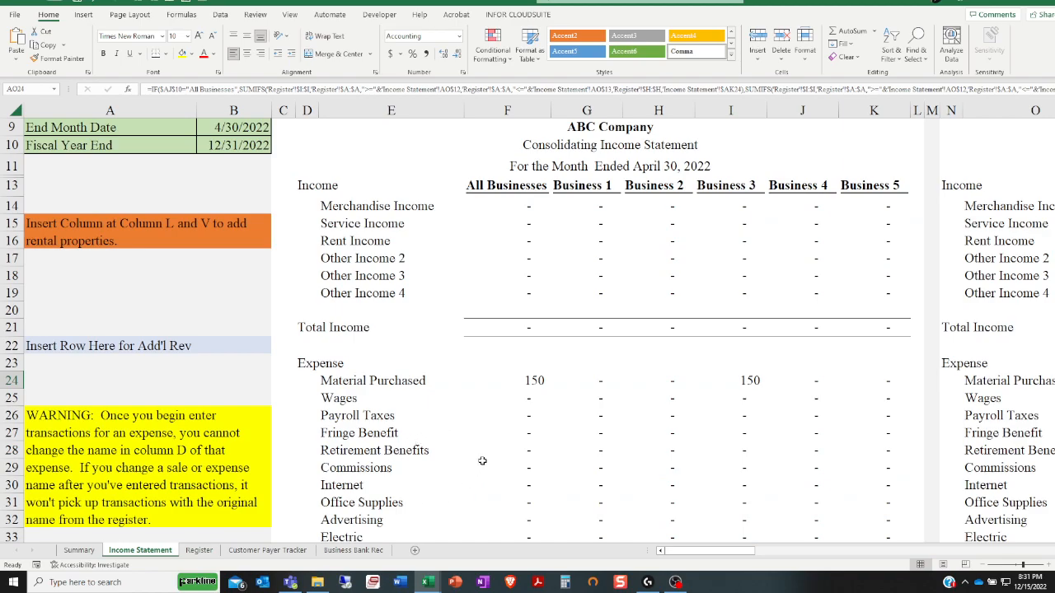
{"action": "left_click", "coordinate": [356, 239]}
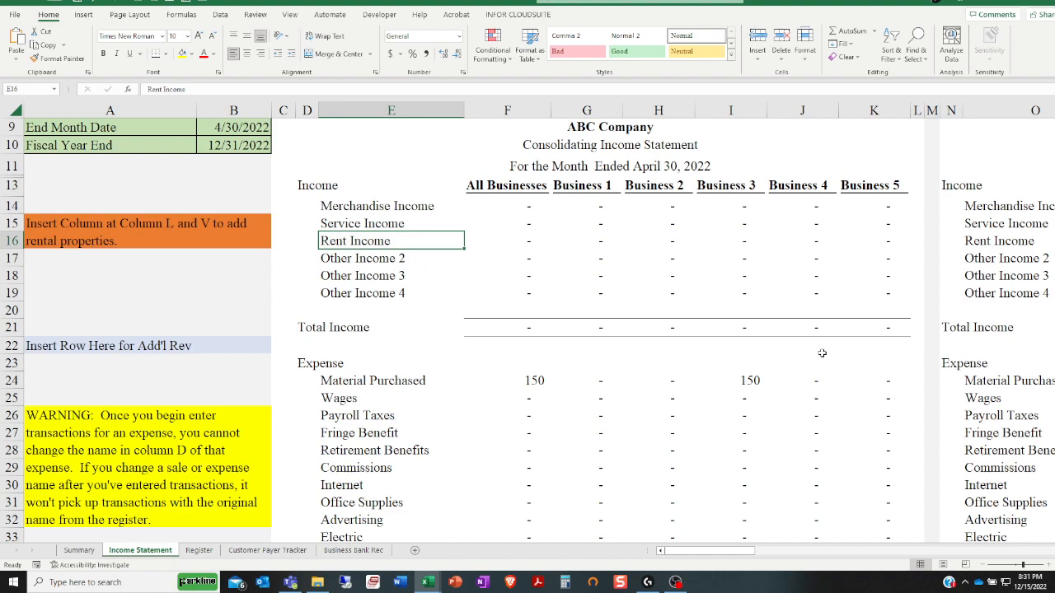
{"action": "left_click", "coordinate": [956, 379]}
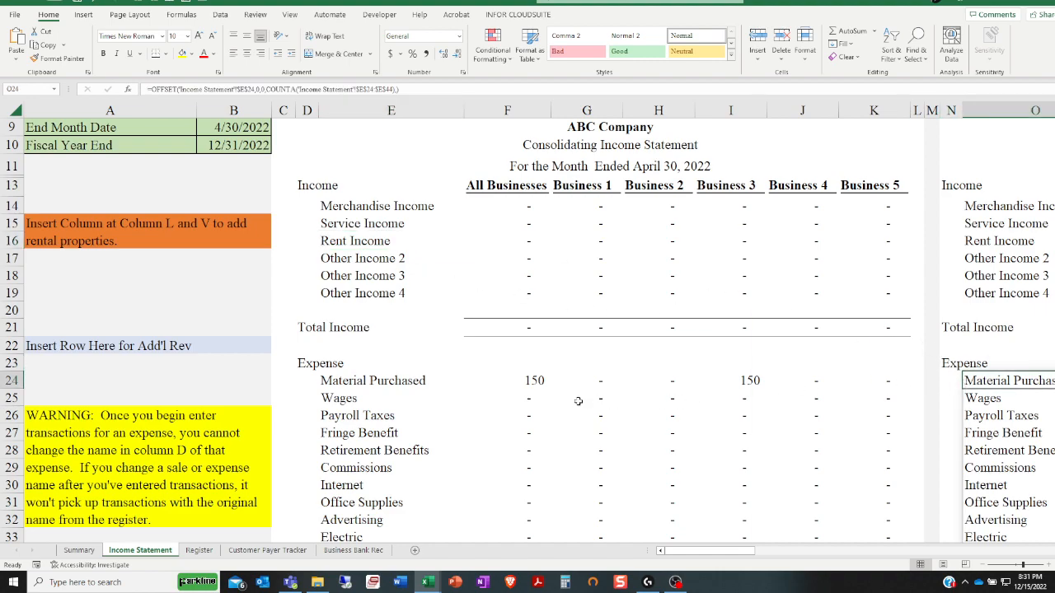
{"action": "left_click", "coordinate": [325, 384]}
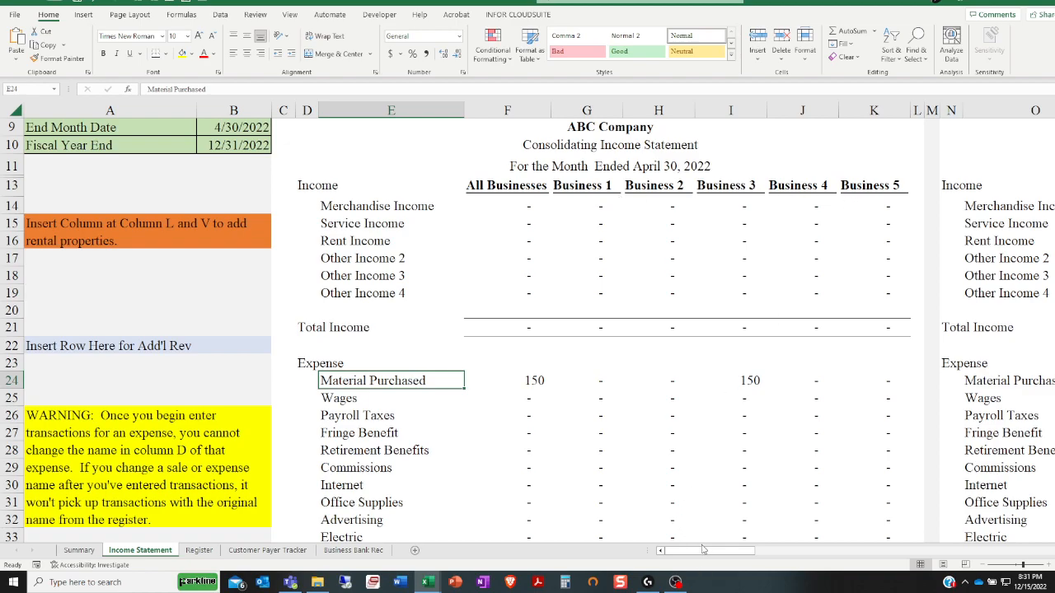
{"action": "scroll", "coordinate": [734, 550], "scroll_direction": "right", "scroll_amount": 2}
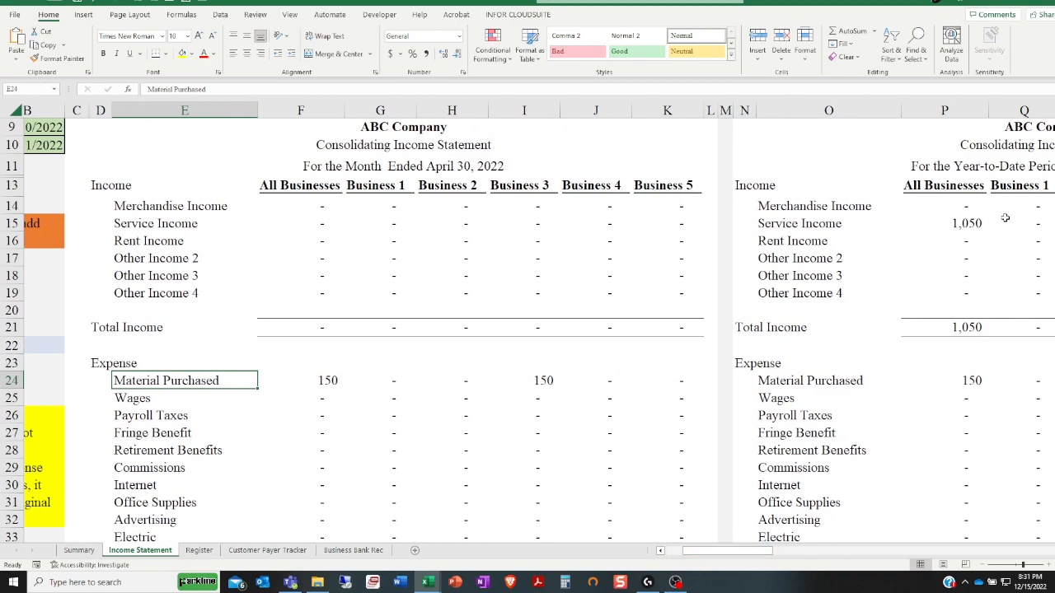
{"action": "left_click", "coordinate": [1004, 193]}
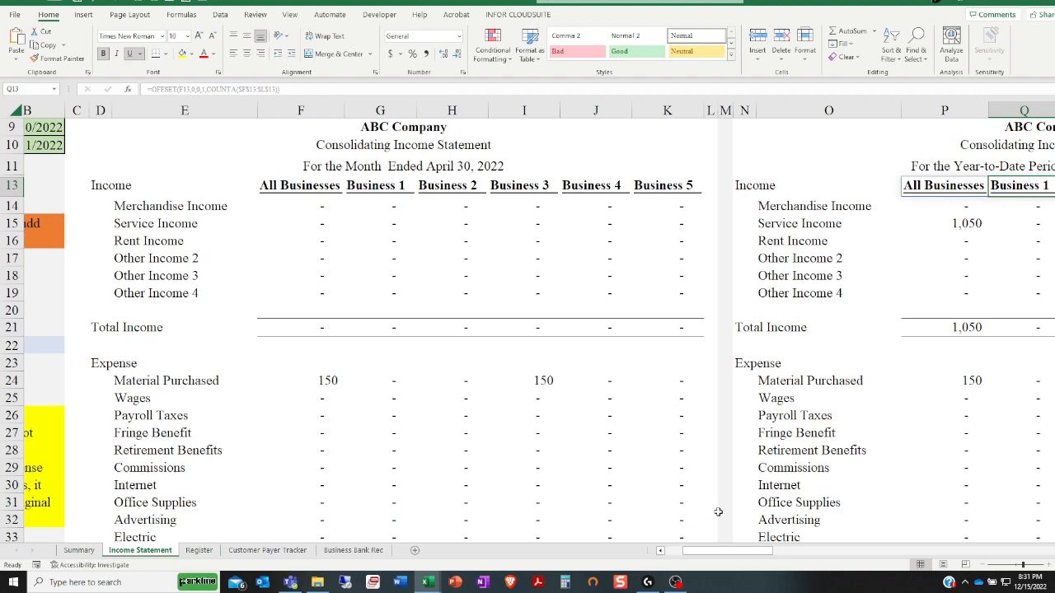
{"action": "scroll", "coordinate": [743, 552], "scroll_direction": "left", "scroll_amount": 2}
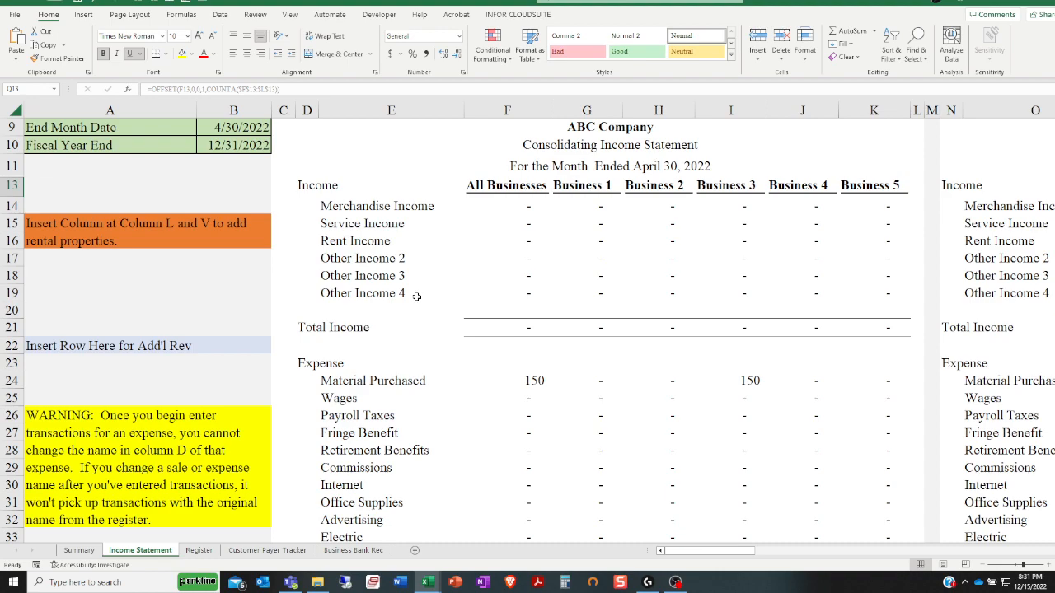
Rename the Other Income 2 category in the monthly consolidating income statement to Transactions Fees
{"action": "left_click", "coordinate": [356, 258]}
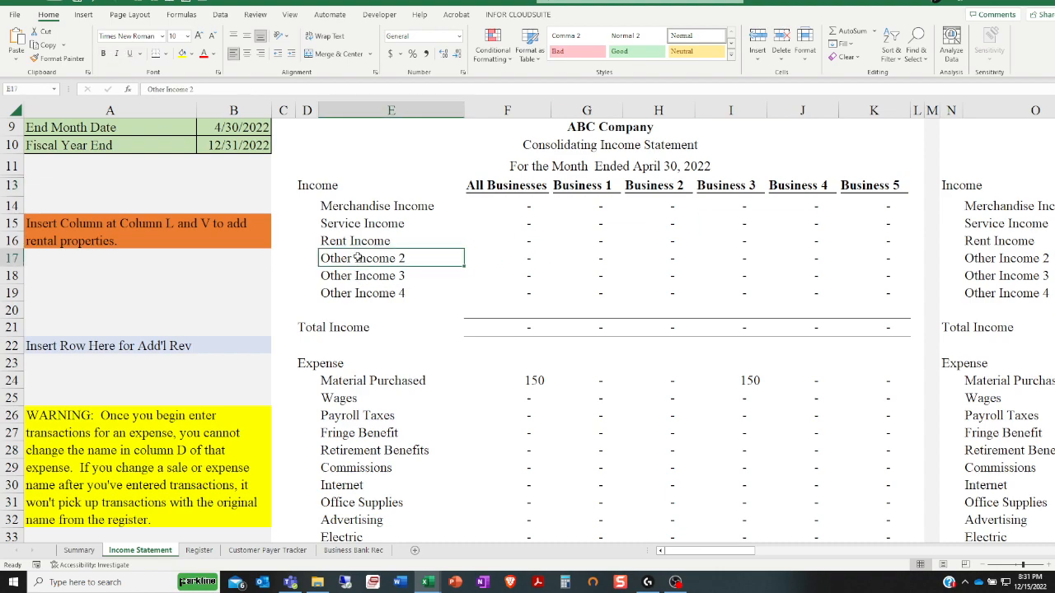
{"action": "key", "text": "Up"}
{"action": "key", "text": "Down"}
{"action": "type", "text": "Transactions"}
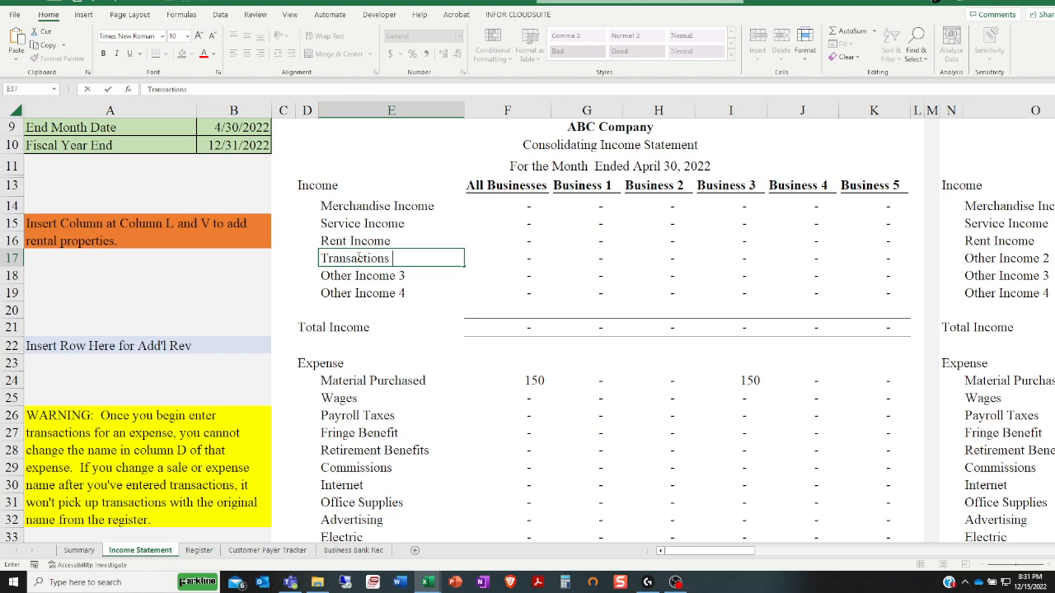
{"action": "key", "text": "Tab"}
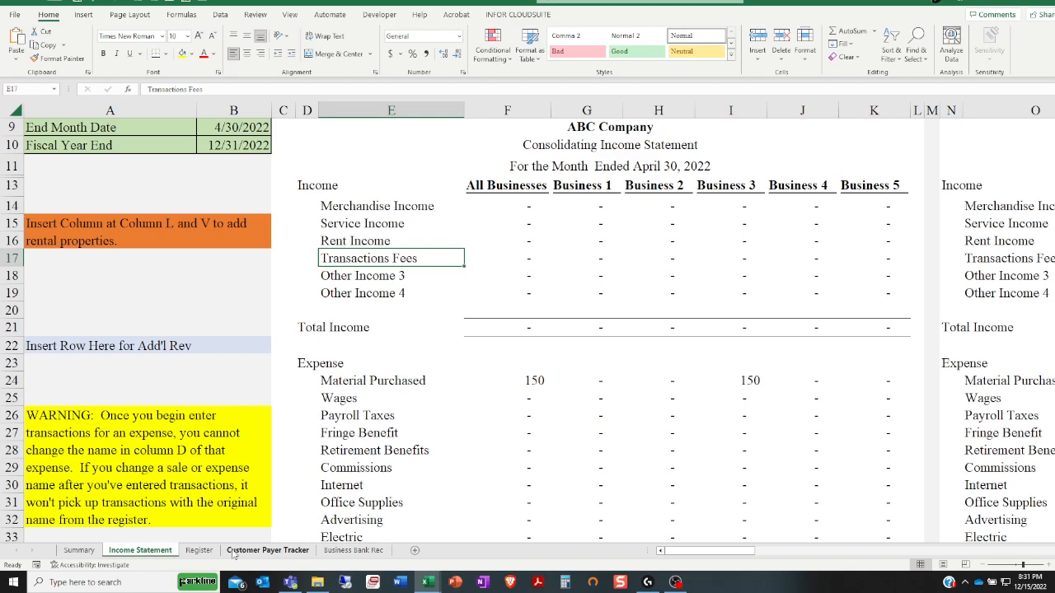
In the Register's next empty row, set Income/Expense to Deposit and open the list of available categories
{"action": "left_click", "coordinate": [198, 549]}
{"action": "left_click", "coordinate": [206, 216]}
{"action": "left_click", "coordinate": [205, 235]}
{"action": "left_click", "coordinate": [212, 234]}
{"action": "left_click", "coordinate": [191, 244]}
{"action": "left_click", "coordinate": [815, 234]}
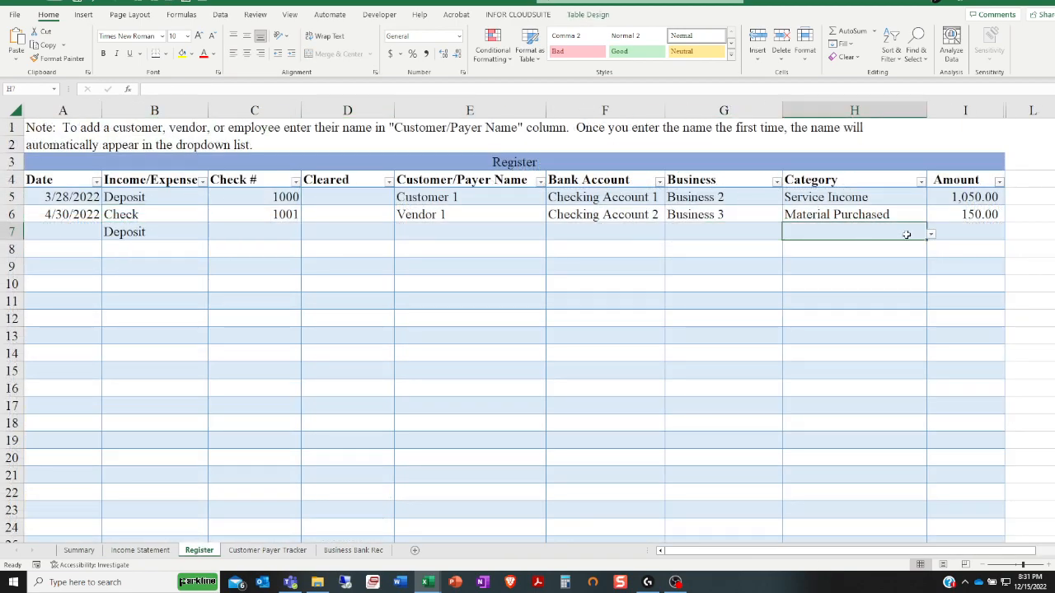
{"action": "left_click", "coordinate": [931, 234]}
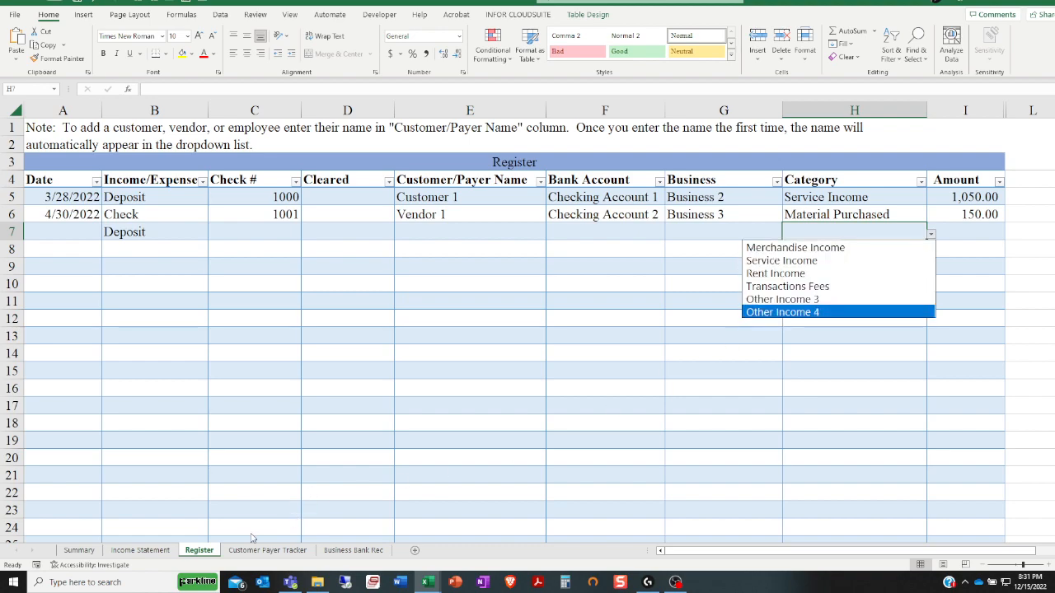
On the Income Statement sheet, examine the Transactions Fees category in the month-by-month statement and return to the monthly consolidating statement
{"action": "left_click", "coordinate": [162, 554]}
{"action": "left_click", "coordinate": [140, 551]}
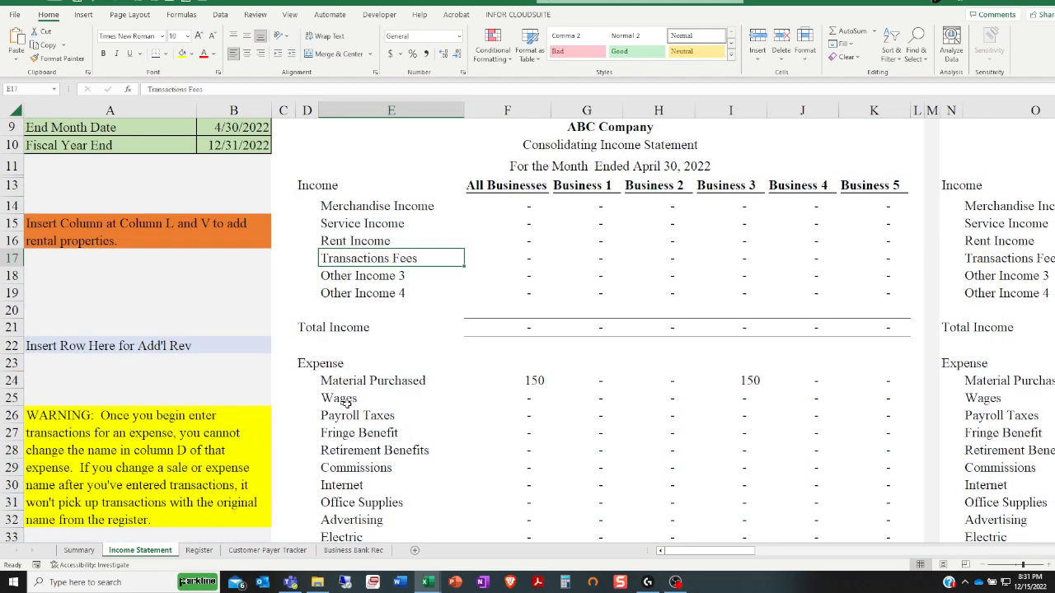
{"action": "scroll", "coordinate": [346, 400], "scroll_direction": "down", "scroll_amount": 1}
{"action": "left_click", "coordinate": [989, 206]}
{"action": "left_click_drag", "start_coordinate": [714, 553], "coordinate": [875, 514]}
{"action": "left_click", "coordinate": [615, 207]}
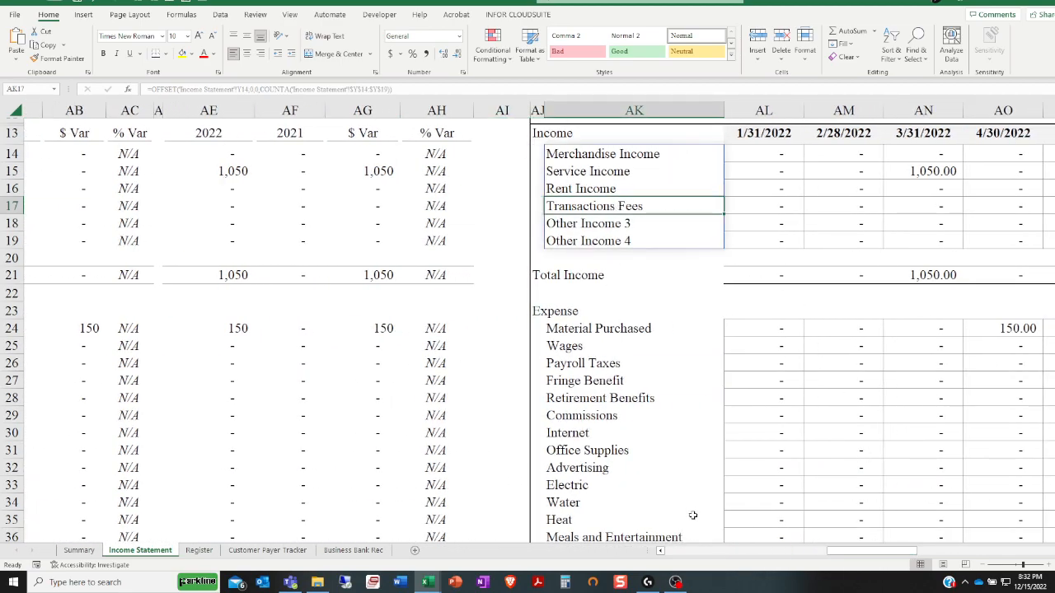
{"action": "left_click_drag", "start_coordinate": [824, 551], "coordinate": [671, 545]}
{"action": "scroll", "coordinate": [387, 285], "scroll_direction": "up", "scroll_amount": 1}
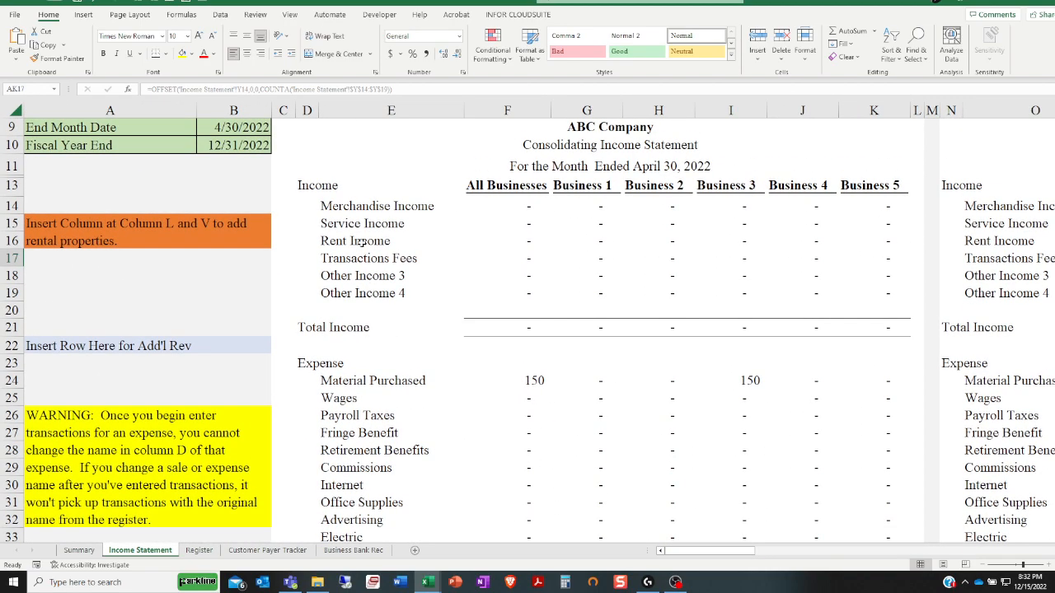
Examine the income and expense category names in the monthly consolidating income statement
{"action": "left_click", "coordinate": [354, 112]}
{"action": "left_click", "coordinate": [362, 251]}
{"action": "scroll", "coordinate": [364, 332], "scroll_direction": "down", "scroll_amount": 2}
{"action": "left_click", "coordinate": [373, 346]}
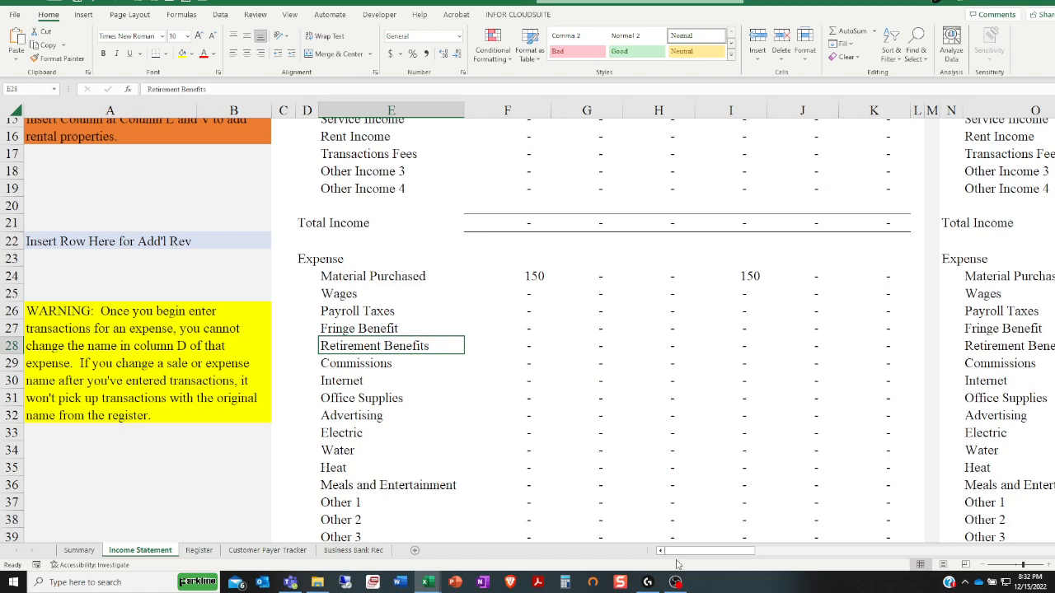
{"action": "left_click_drag", "start_coordinate": [717, 556], "coordinate": [581, 521]}
{"action": "left_click", "coordinate": [397, 380]}
{"action": "left_click", "coordinate": [540, 468]}
{"action": "left_click", "coordinate": [344, 313]}
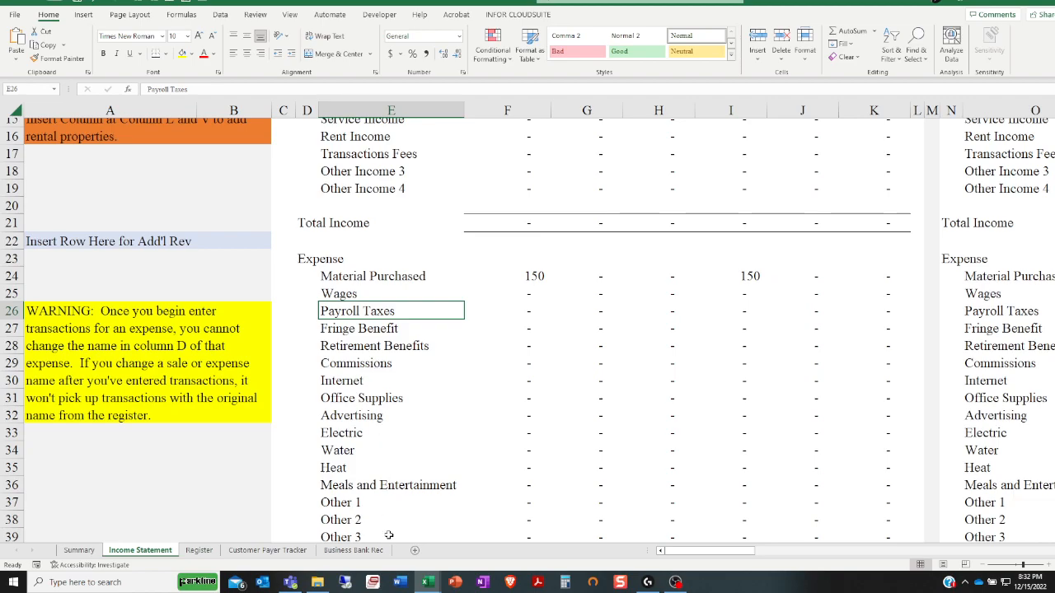
Return to the Register and check the category choices for the new Deposit row
{"action": "left_click", "coordinate": [367, 551]}
{"action": "left_click", "coordinate": [272, 549]}
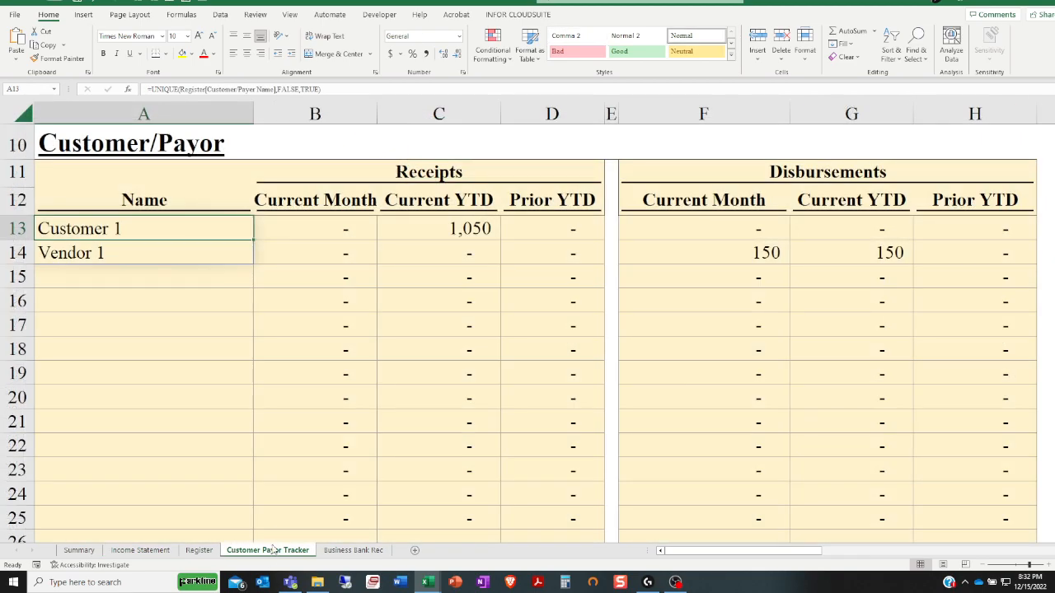
{"action": "left_click", "coordinate": [199, 551]}
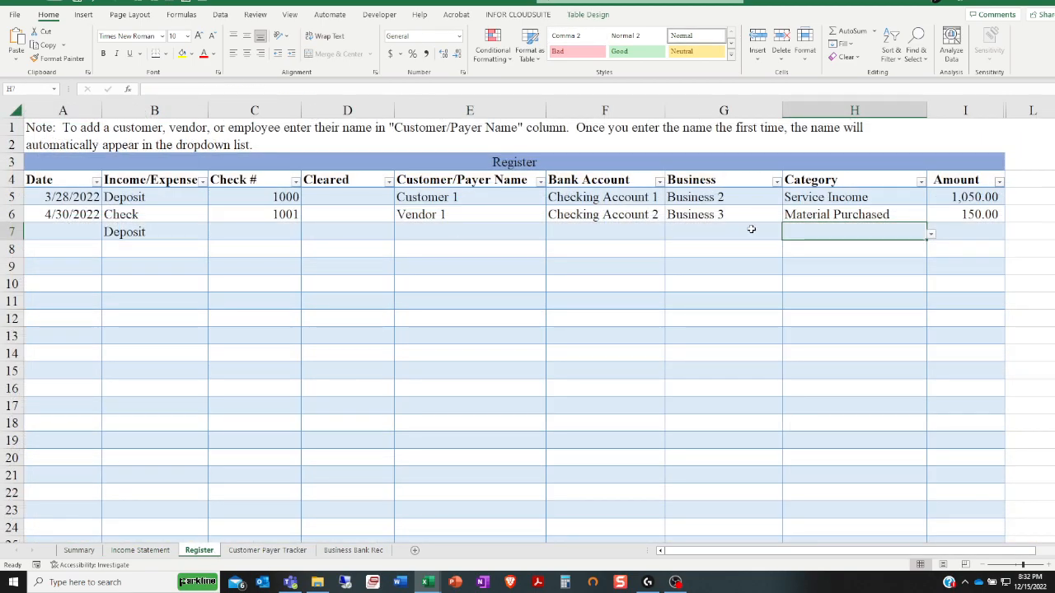
{"action": "left_click", "coordinate": [929, 236]}
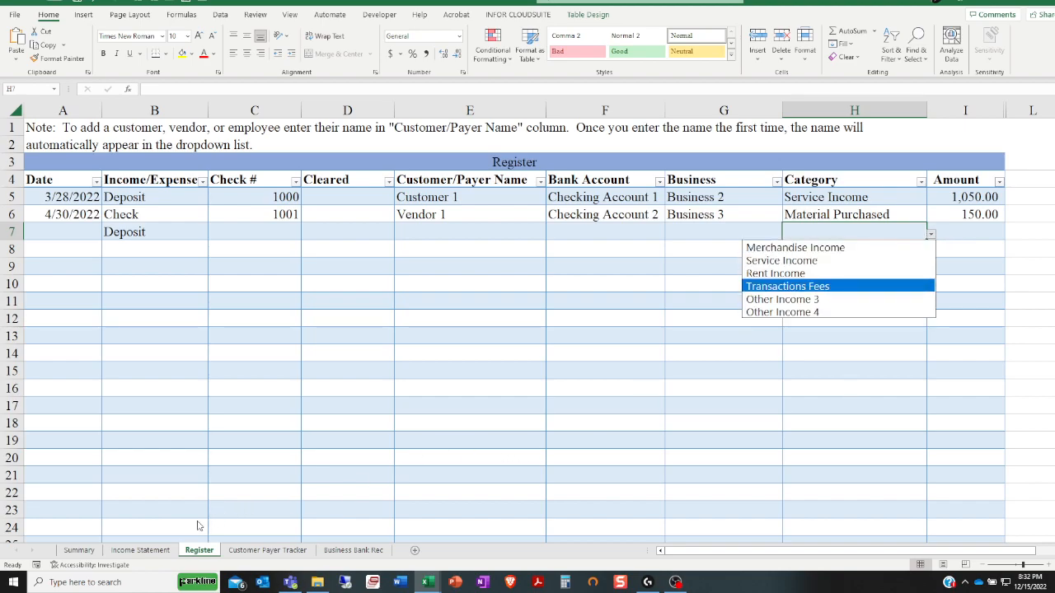
Rename the Business 1 heading in the monthly consolidating income statement to Simple Excel Solutions and widen its column to fit
{"action": "left_click", "coordinate": [140, 550]}
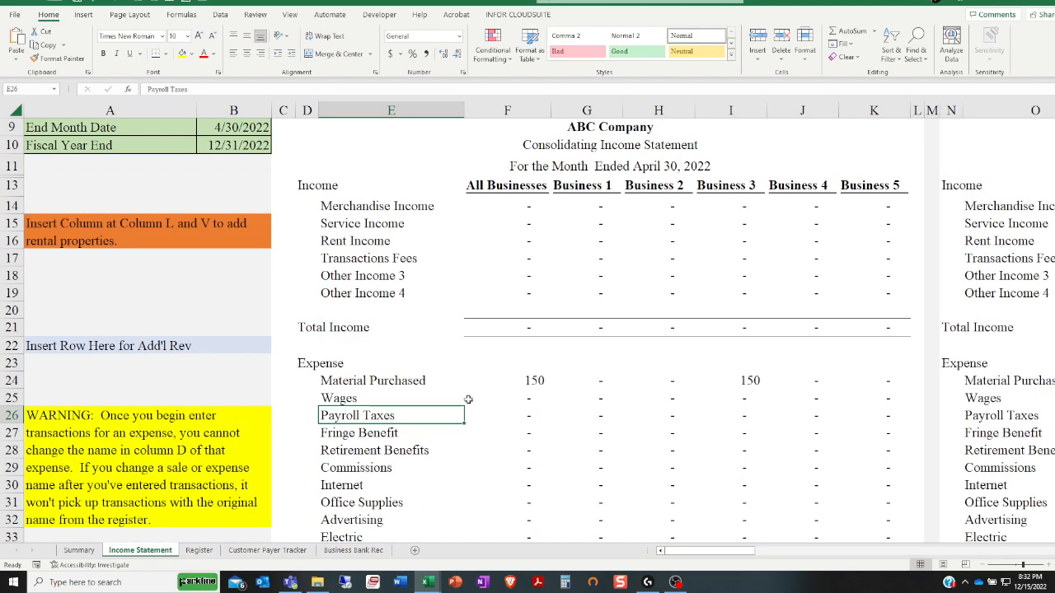
{"action": "left_click", "coordinate": [556, 185]}
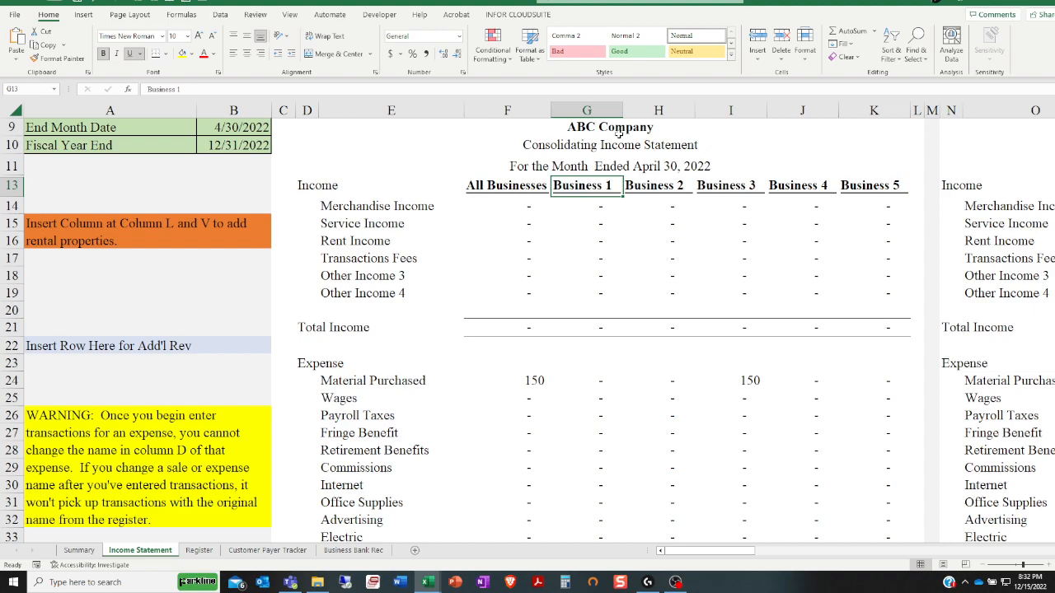
{"action": "type", "text": "Simple Excel Solutions"}
{"action": "key", "text": "Return"}
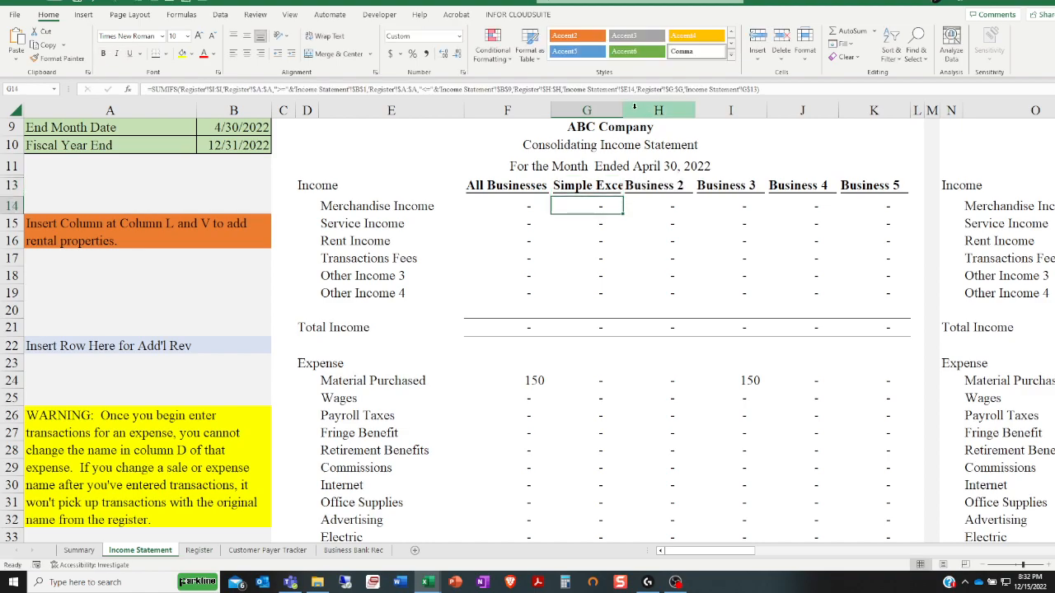
{"action": "left_click_drag", "start_coordinate": [623, 110], "coordinate": [688, 109]}
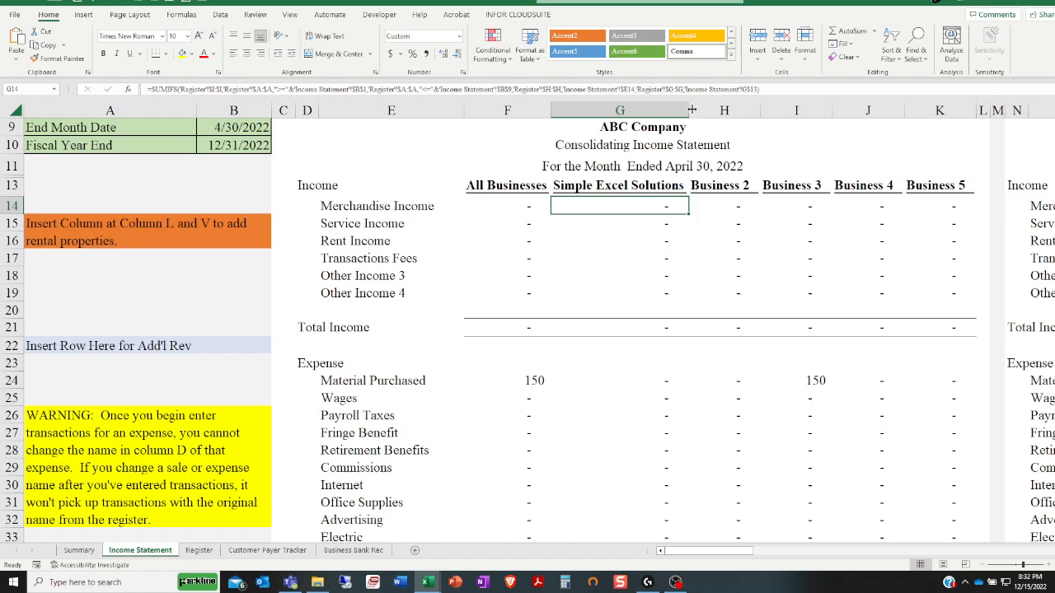
Fit the width of the Simple Excel Solutions column in the year-to-date consolidating income statement to its heading
{"action": "left_click_drag", "start_coordinate": [690, 558], "coordinate": [730, 558]}
{"action": "left_click", "coordinate": [853, 186]}
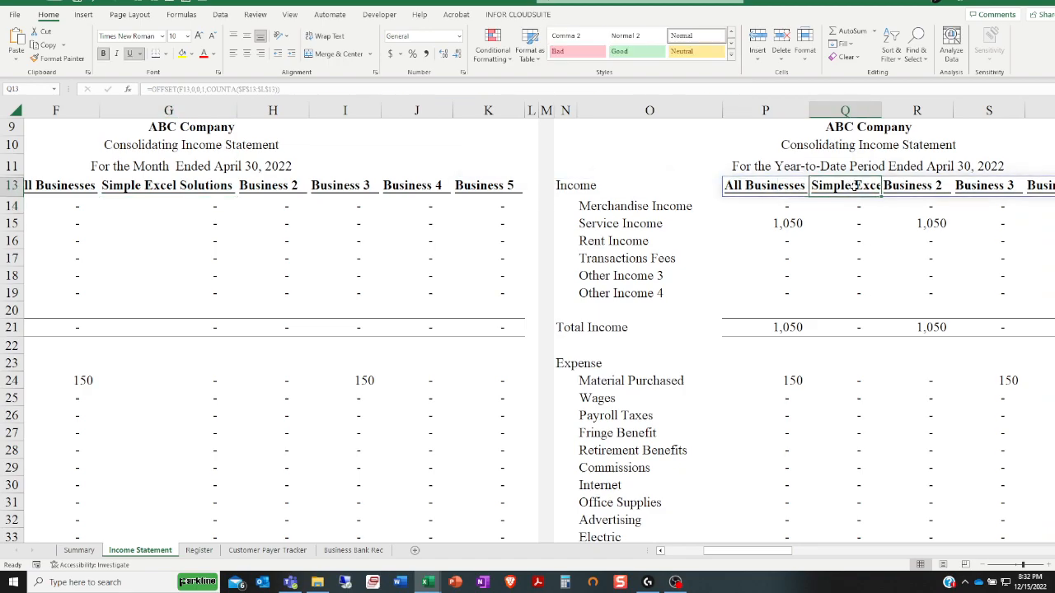
{"action": "double_click", "coordinate": [882, 110]}
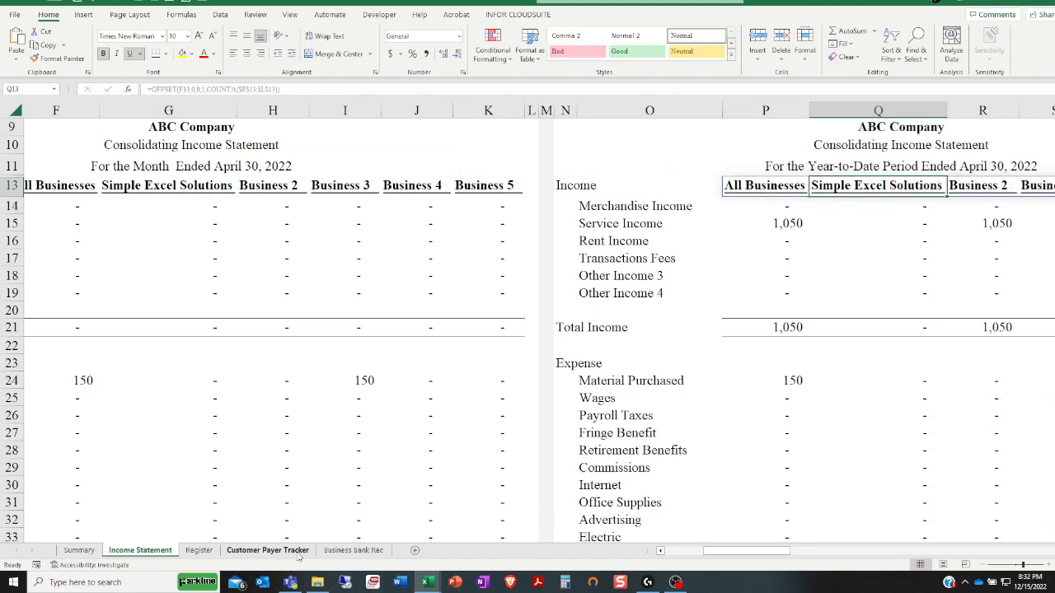
Check the business choices for the new Deposit row in the Register
{"action": "left_click", "coordinate": [297, 552]}
{"action": "left_click", "coordinate": [199, 547]}
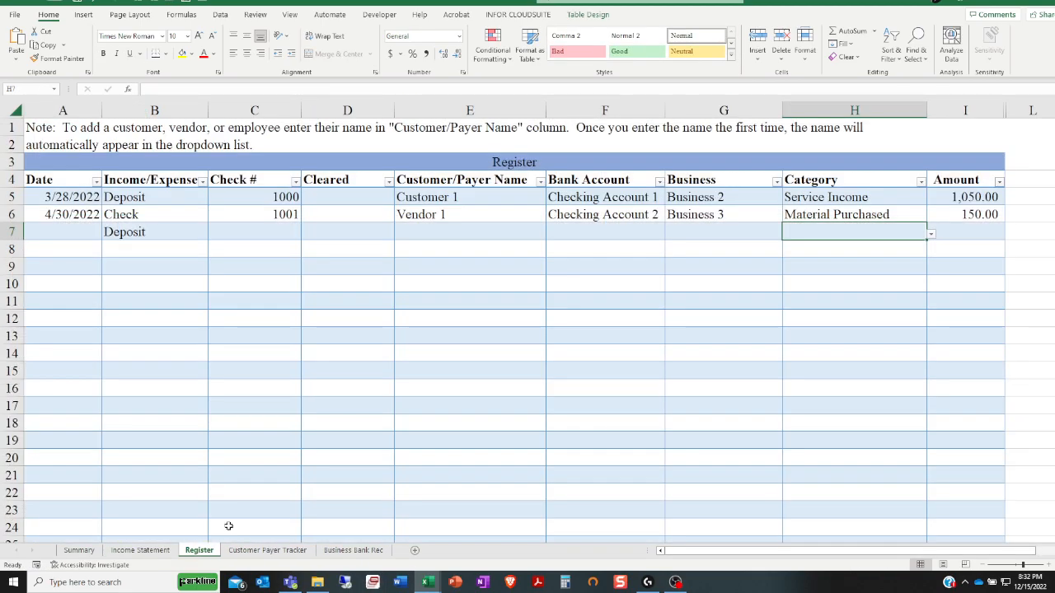
{"action": "left_click", "coordinate": [770, 235]}
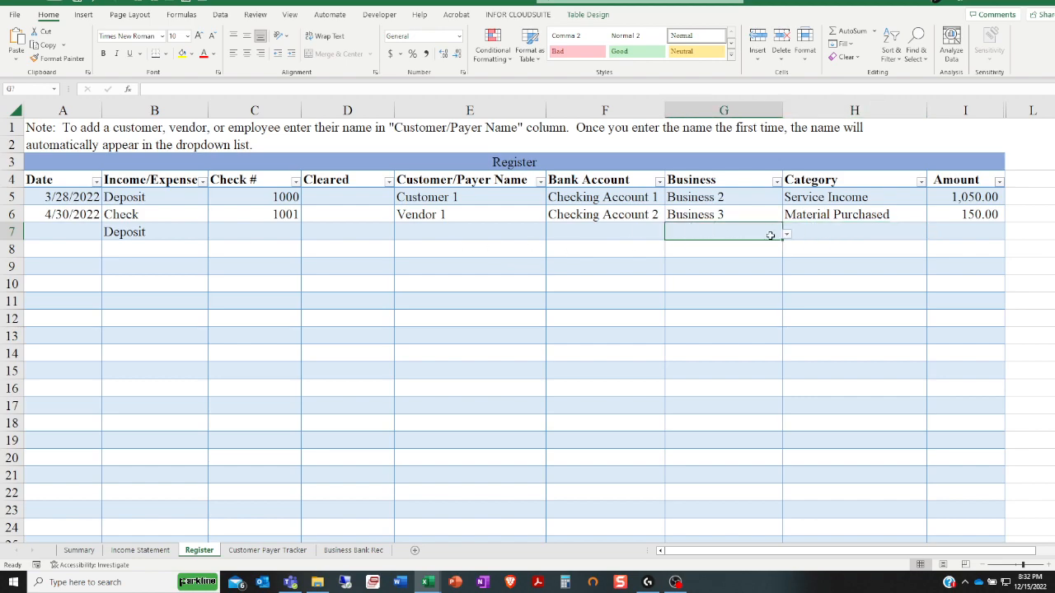
{"action": "left_click", "coordinate": [786, 235]}
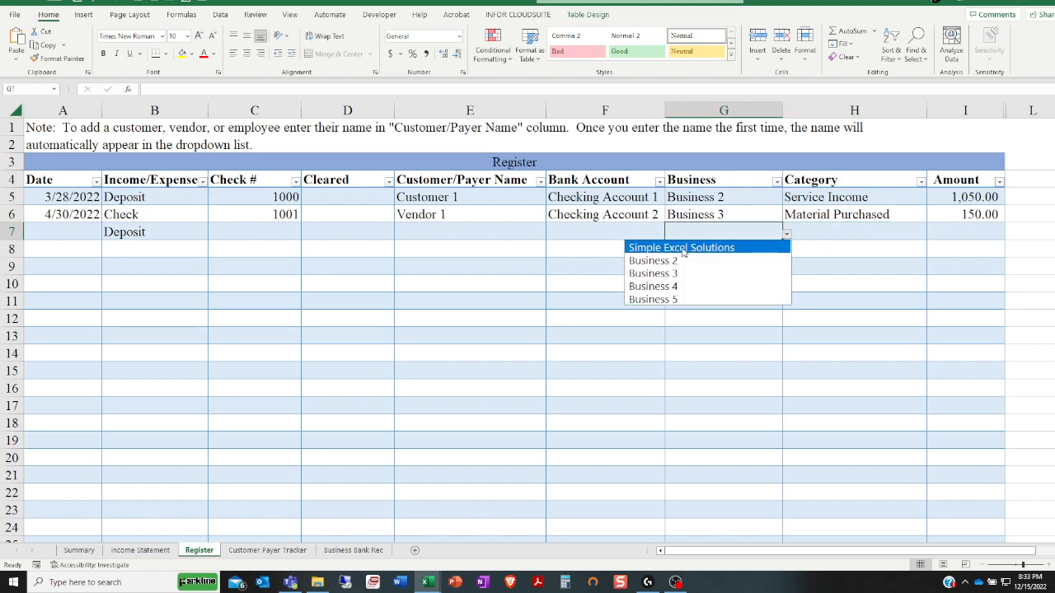
On the Summary sheet, change the Business 1 heading of the Current Year Summary to Simple Excel Solutions
{"action": "left_click", "coordinate": [139, 550]}
{"action": "left_click", "coordinate": [79, 550]}
{"action": "scroll", "coordinate": [236, 434], "scroll_direction": "up", "scroll_amount": 4}
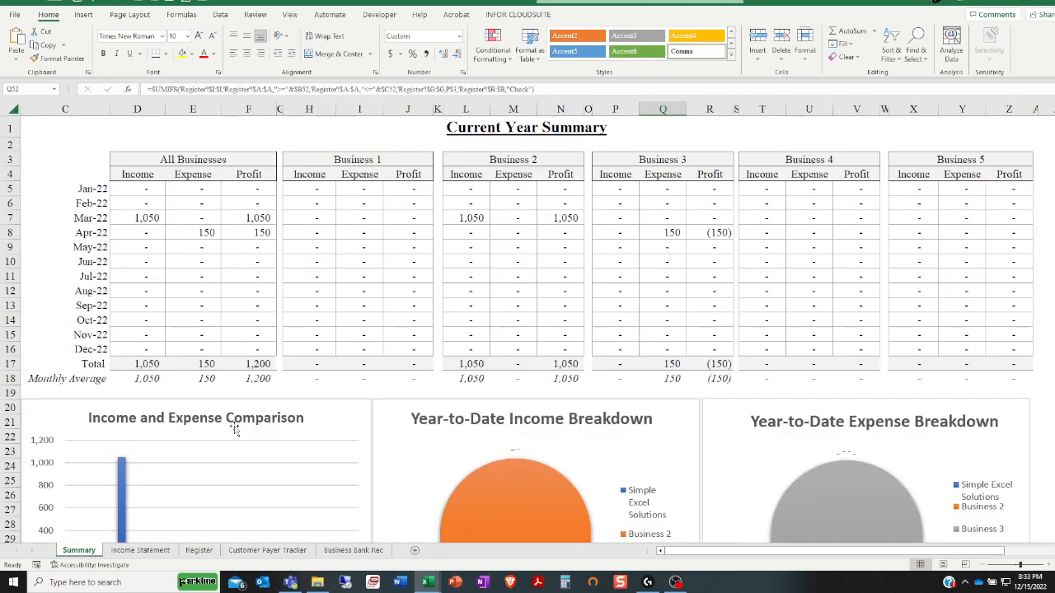
{"action": "left_click", "coordinate": [382, 155]}
{"action": "left_click", "coordinate": [438, 161]}
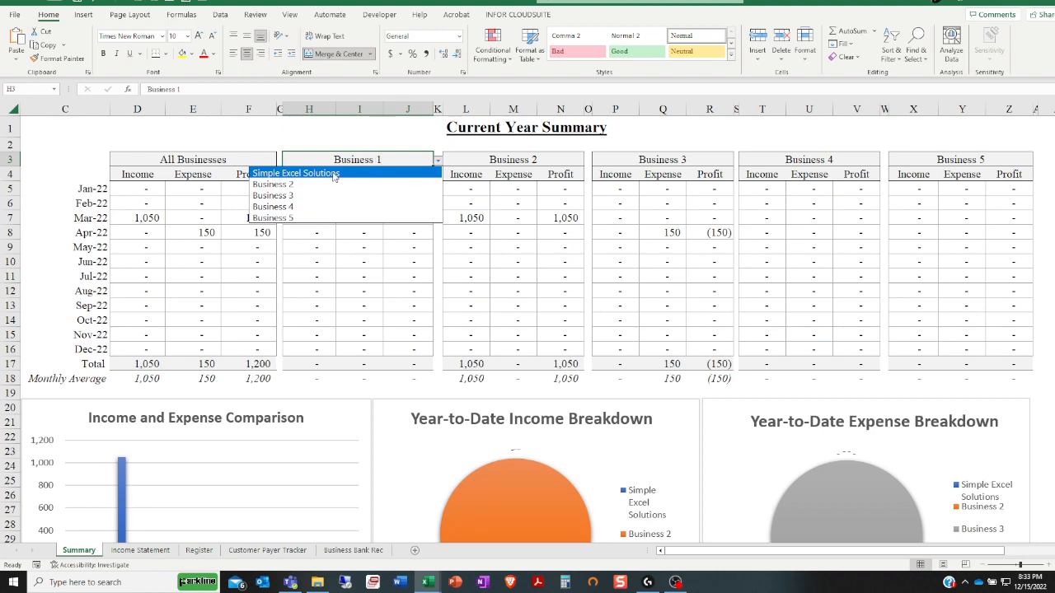
{"action": "left_click", "coordinate": [335, 175]}
Change the Business 1 heading of the Last Twelve Months Breakdown to Simple Excel Solutions and review the Summary sheet
{"action": "scroll", "coordinate": [337, 226], "scroll_direction": "down", "scroll_amount": 8}
{"action": "left_click", "coordinate": [413, 341]}
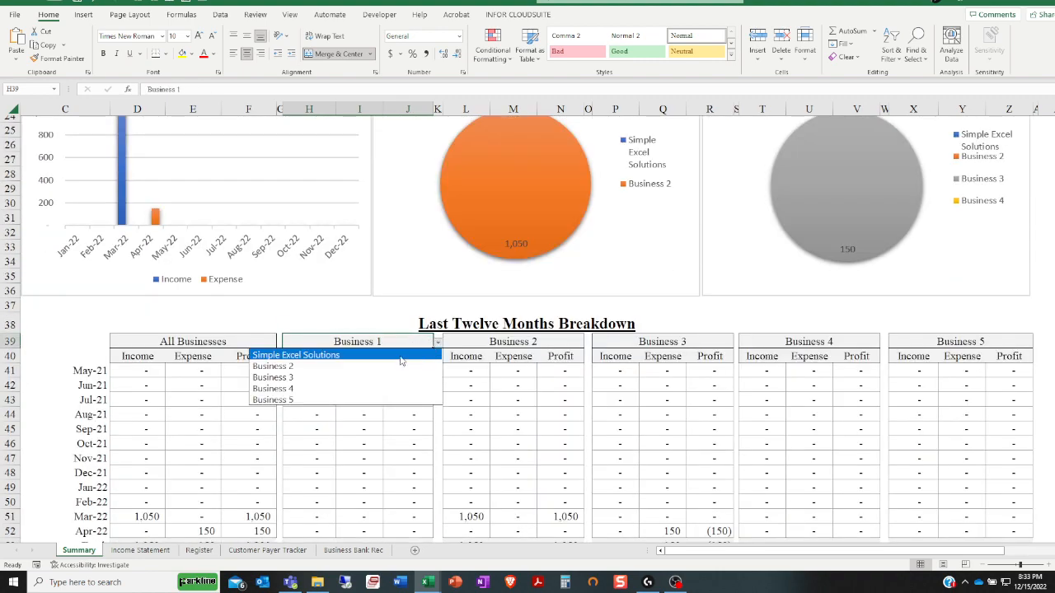
{"action": "left_click", "coordinate": [305, 355]}
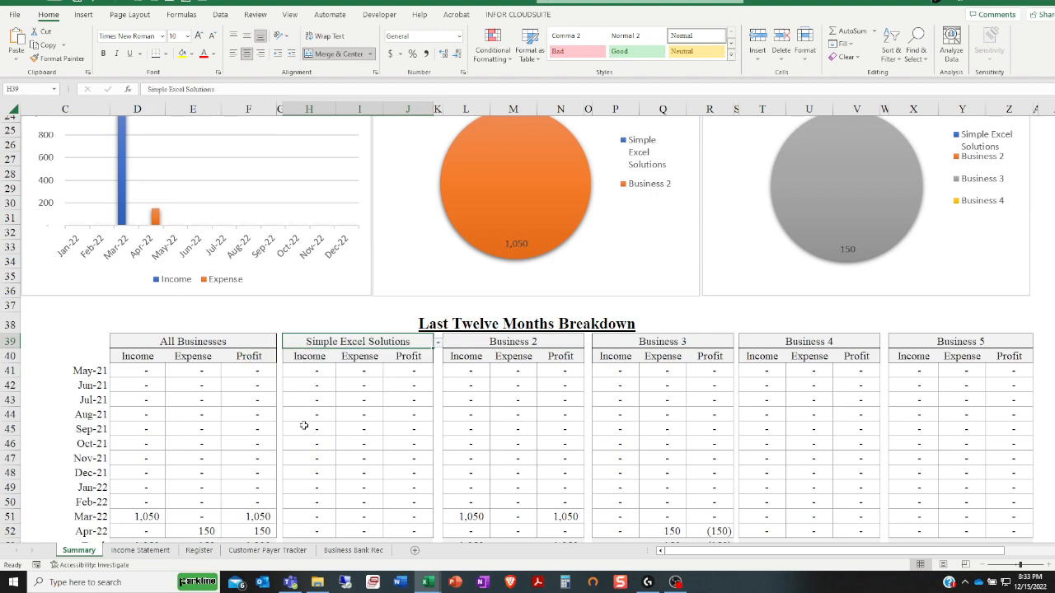
{"action": "left_click", "coordinate": [439, 342]}
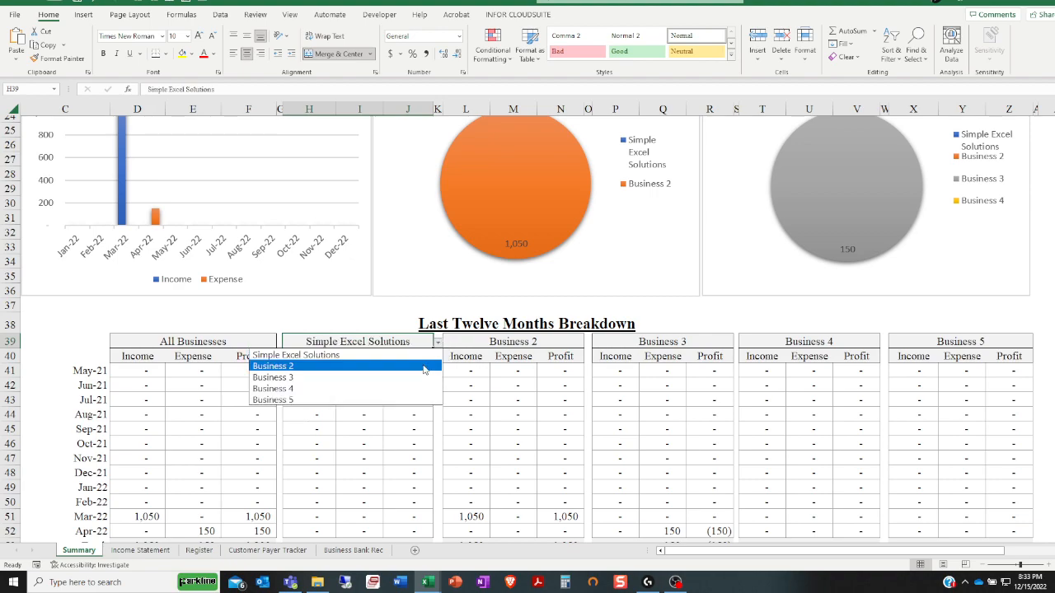
{"action": "left_click", "coordinate": [354, 355]}
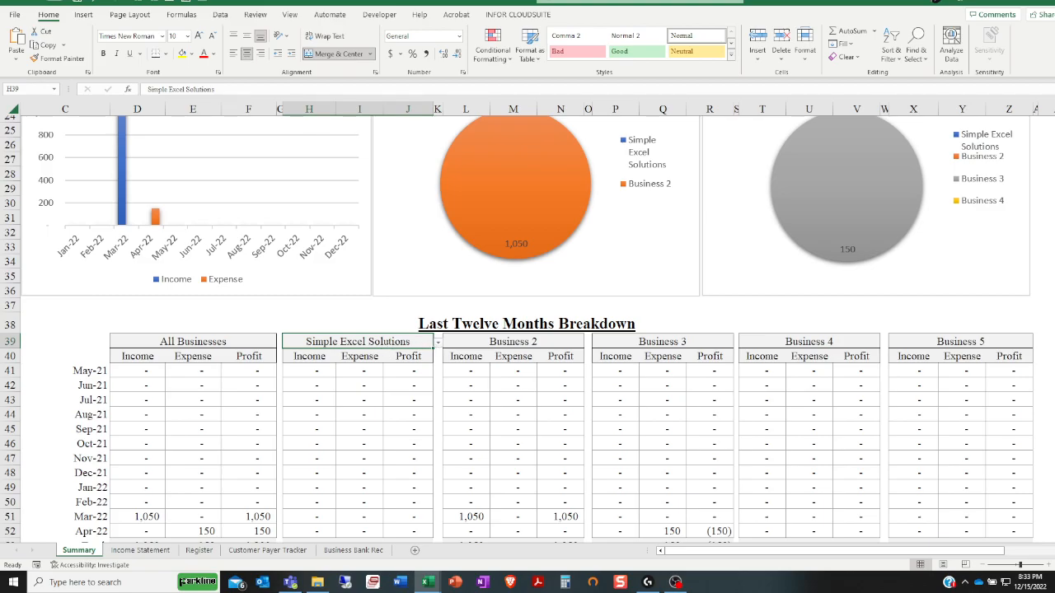
{"action": "scroll", "coordinate": [384, 388], "scroll_direction": "down", "scroll_amount": 7}
{"action": "scroll", "coordinate": [366, 399], "scroll_direction": "up", "scroll_amount": 11}
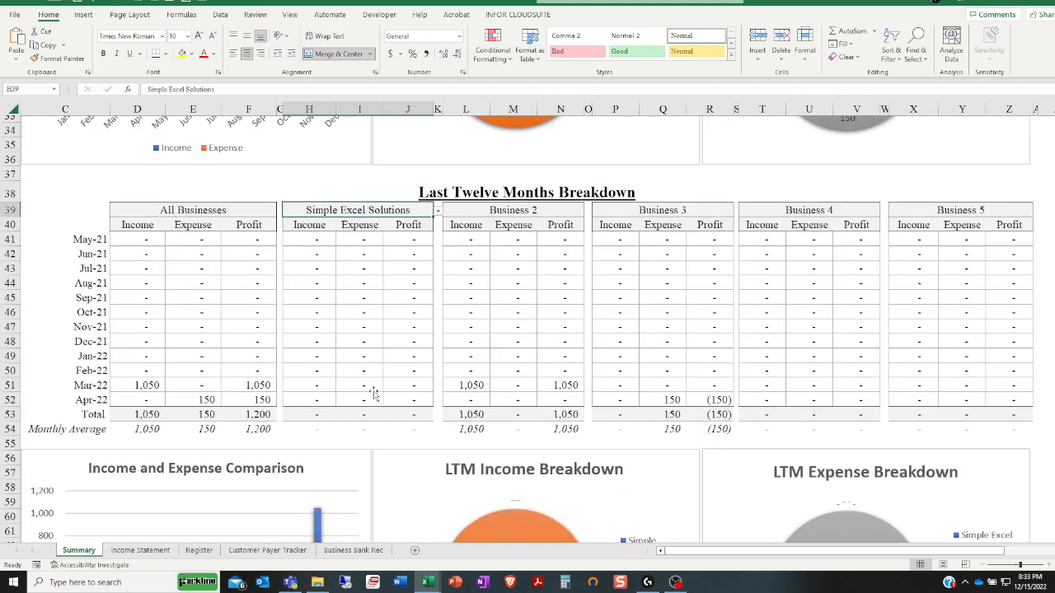
{"action": "scroll", "coordinate": [366, 399], "scroll_direction": "up", "scroll_amount": 4}
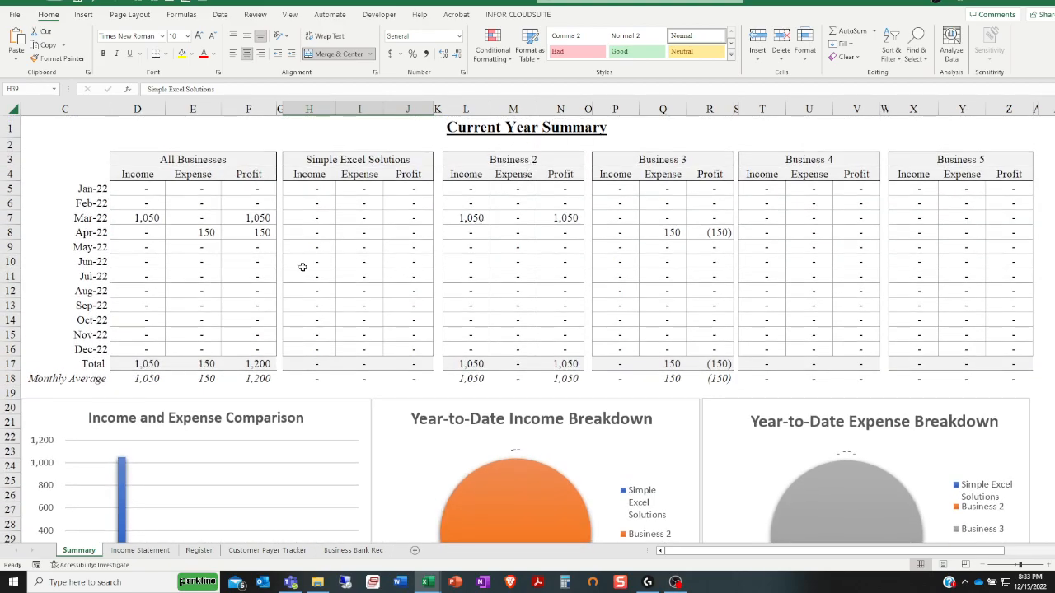
Look over the Register, and examine the Material Purchased and Merchandise Income categories in the monthly consolidating income statement
{"action": "left_click", "coordinate": [279, 552]}
{"action": "left_click", "coordinate": [206, 552]}
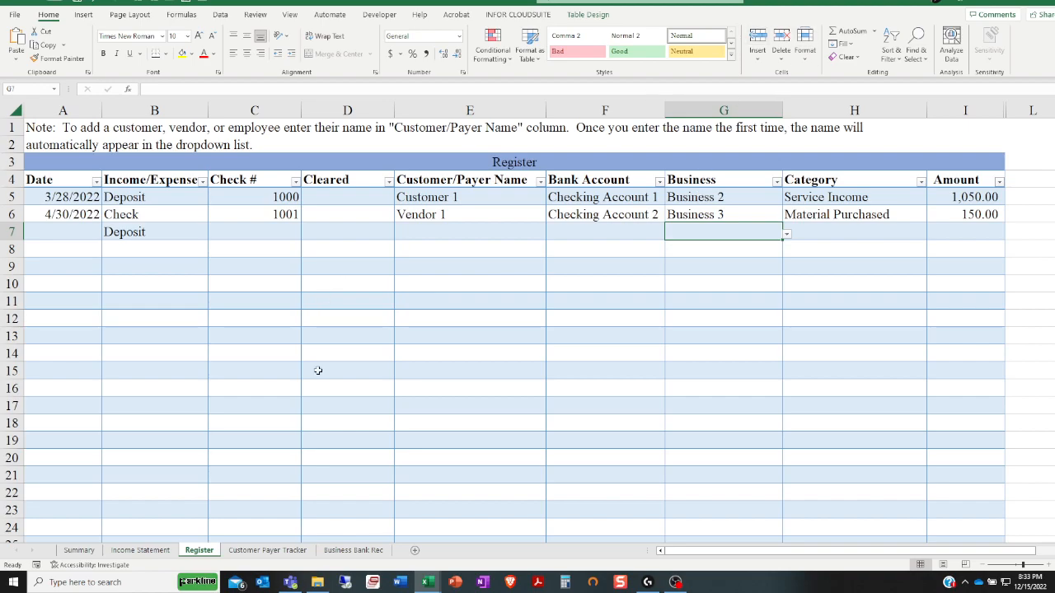
{"action": "left_click", "coordinate": [143, 550]}
{"action": "left_click_drag", "start_coordinate": [733, 551], "coordinate": [659, 550]}
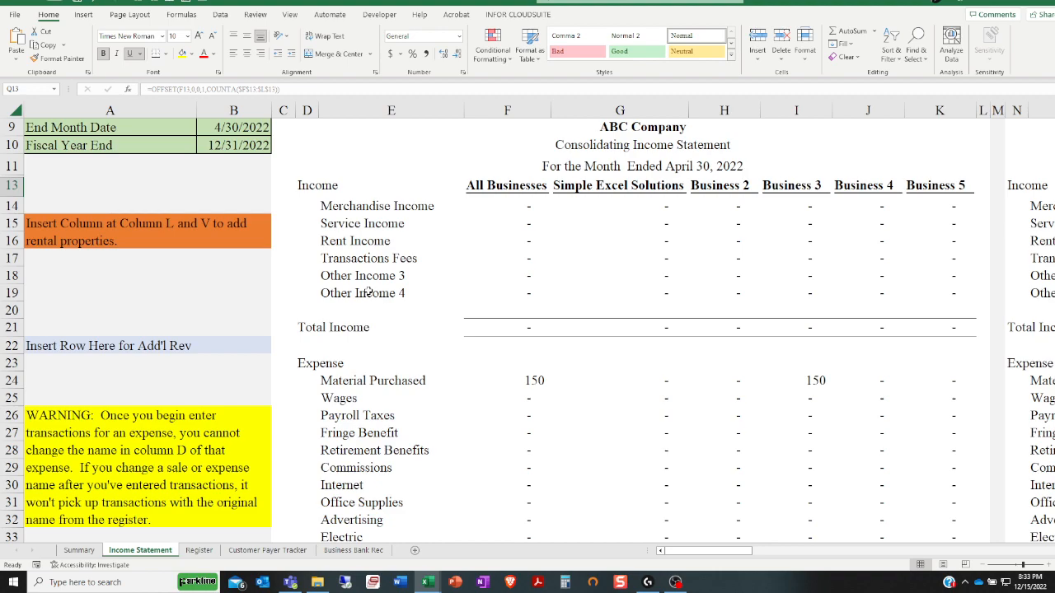
{"action": "left_click", "coordinate": [328, 384]}
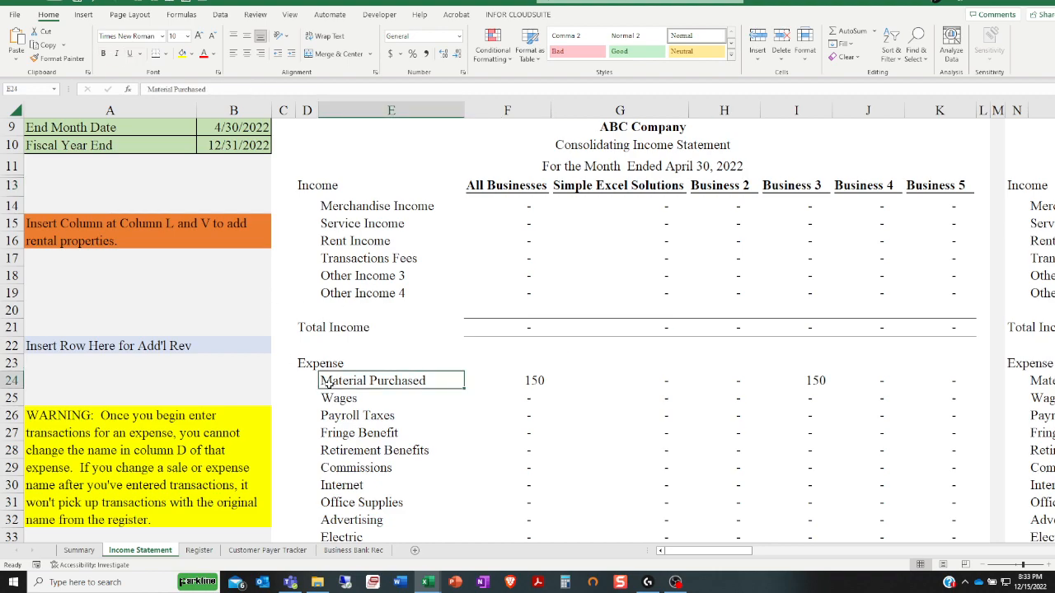
{"action": "left_click", "coordinate": [358, 206]}
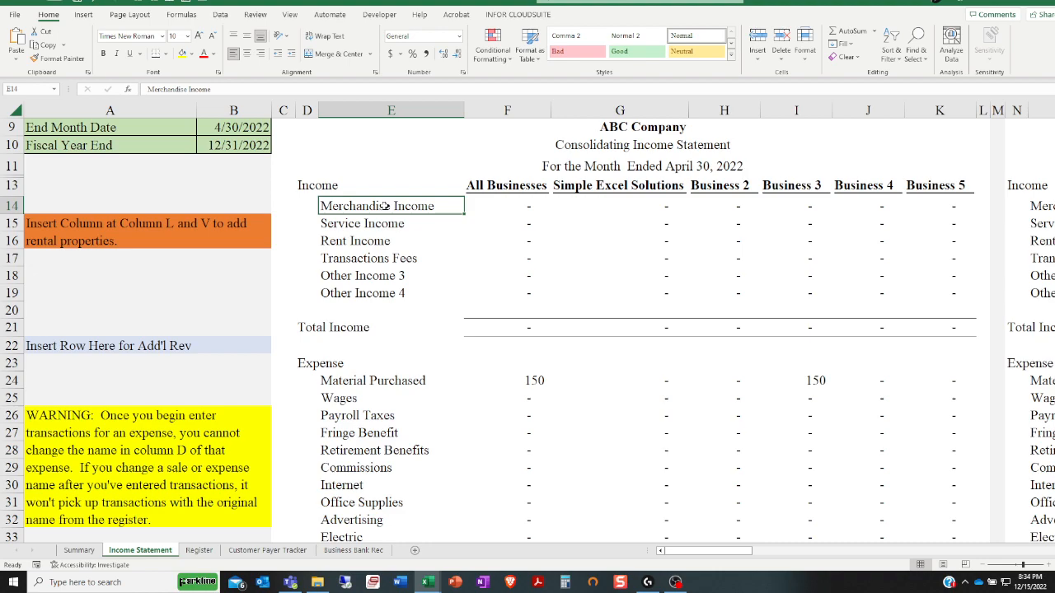
Try renaming the Business 3 heading in the monthly consolidating income statement to Example 1, and undo the change
{"action": "left_click", "coordinate": [813, 190]}
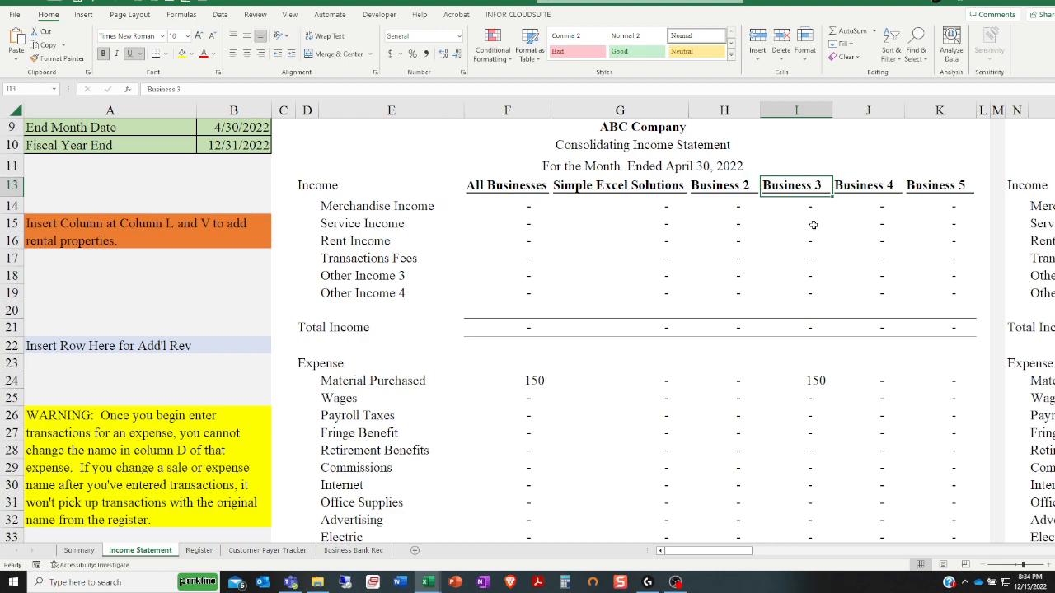
{"action": "type", "text": "E"}
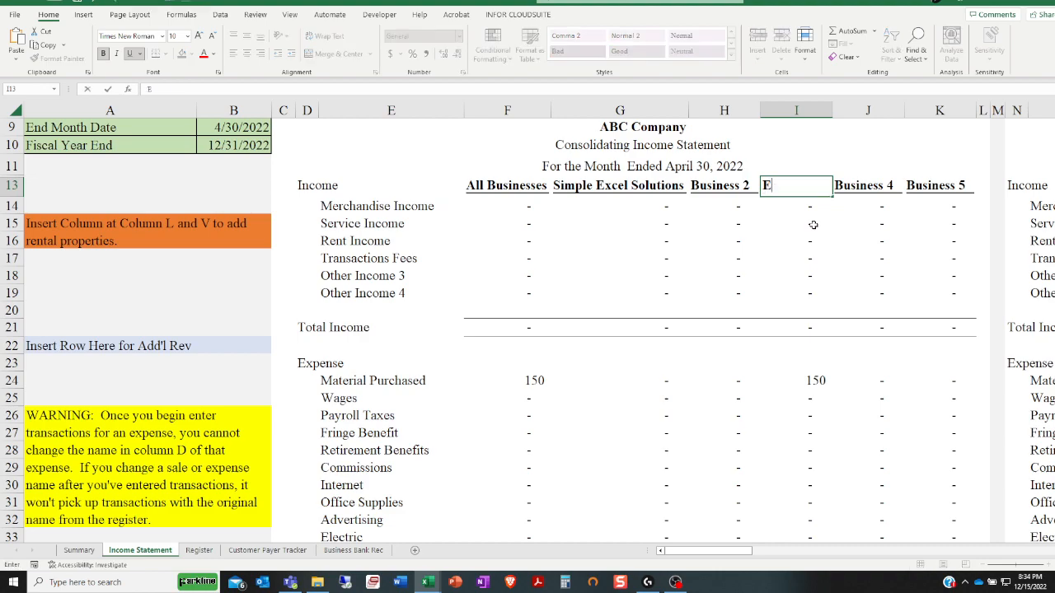
{"action": "type", "text": "xemple 1"}
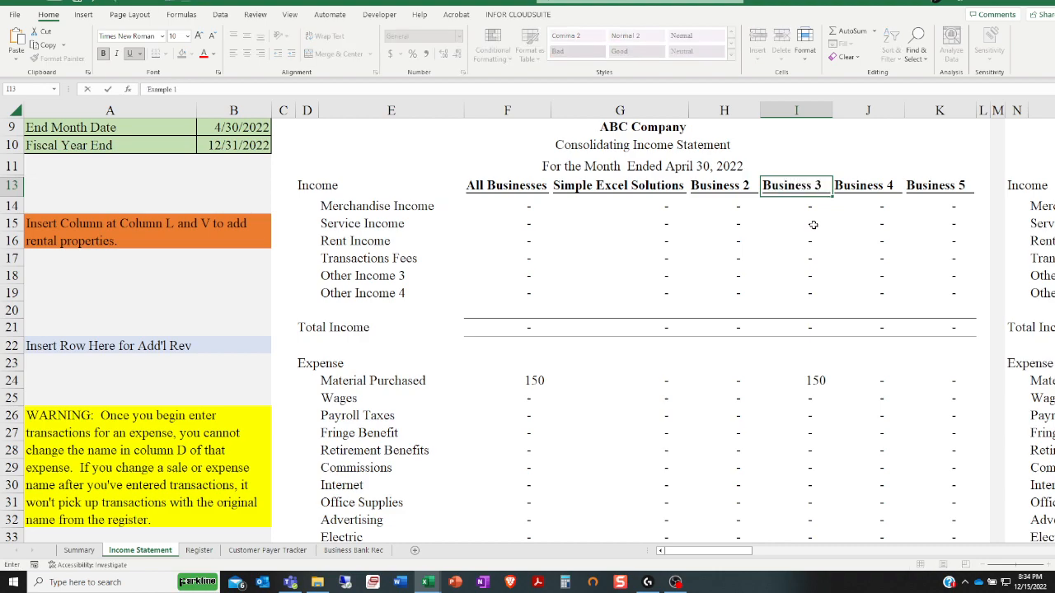
{"action": "key", "text": "Return"}
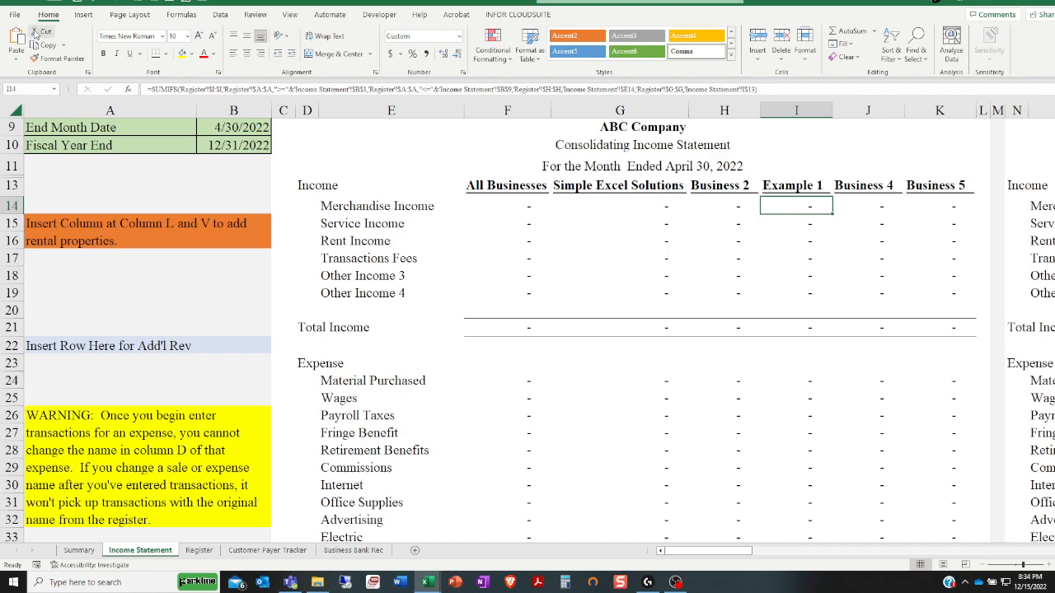
{"action": "left_click", "coordinate": [95, 5]}
{"action": "left_click", "coordinate": [95, 4]}
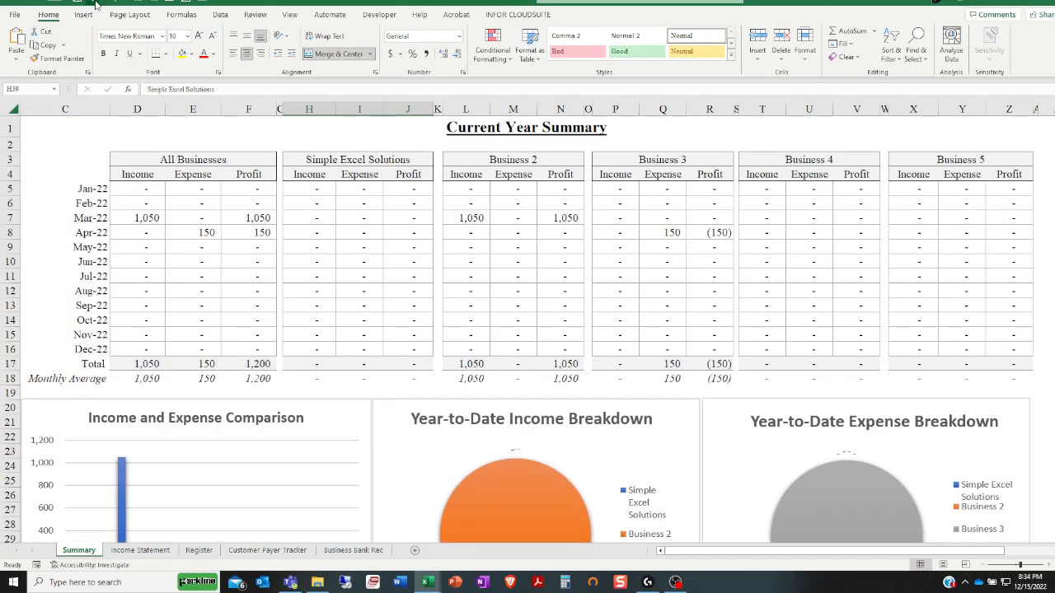
Undo the Simple Excel Solutions renames of Business 1 in both Summary sheet tables and in the consolidating income statement
{"action": "left_click", "coordinate": [95, 5]}
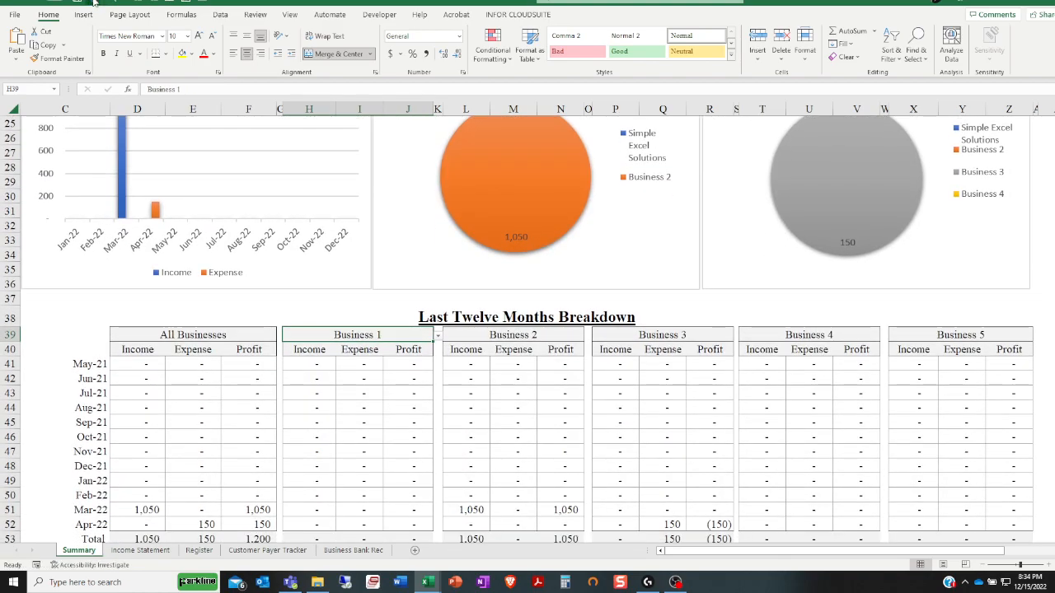
{"action": "left_click", "coordinate": [94, 5]}
{"action": "left_click", "coordinate": [95, 5]}
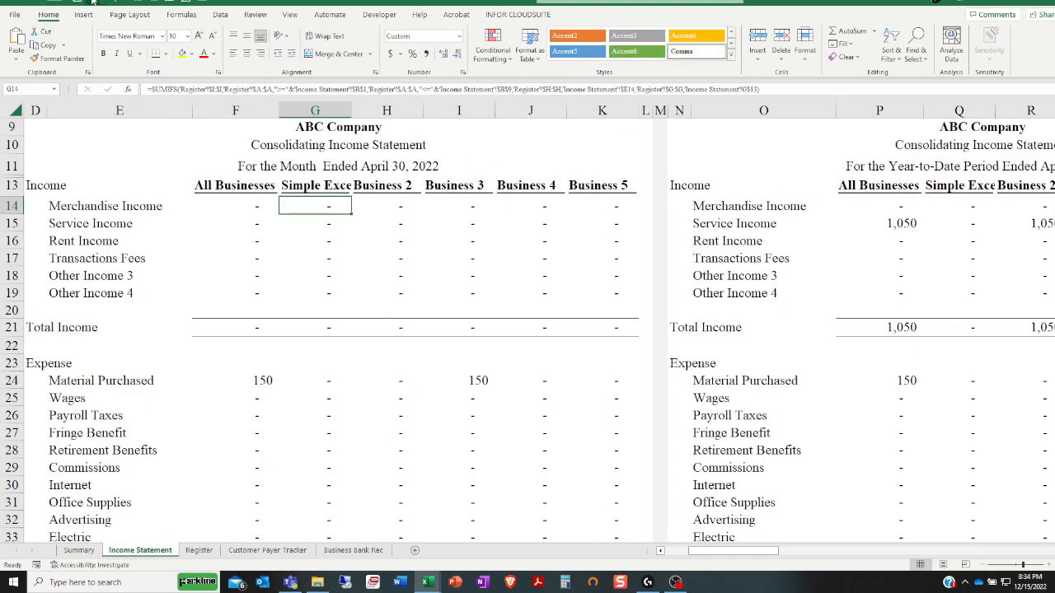
{"action": "left_click", "coordinate": [94, 5]}
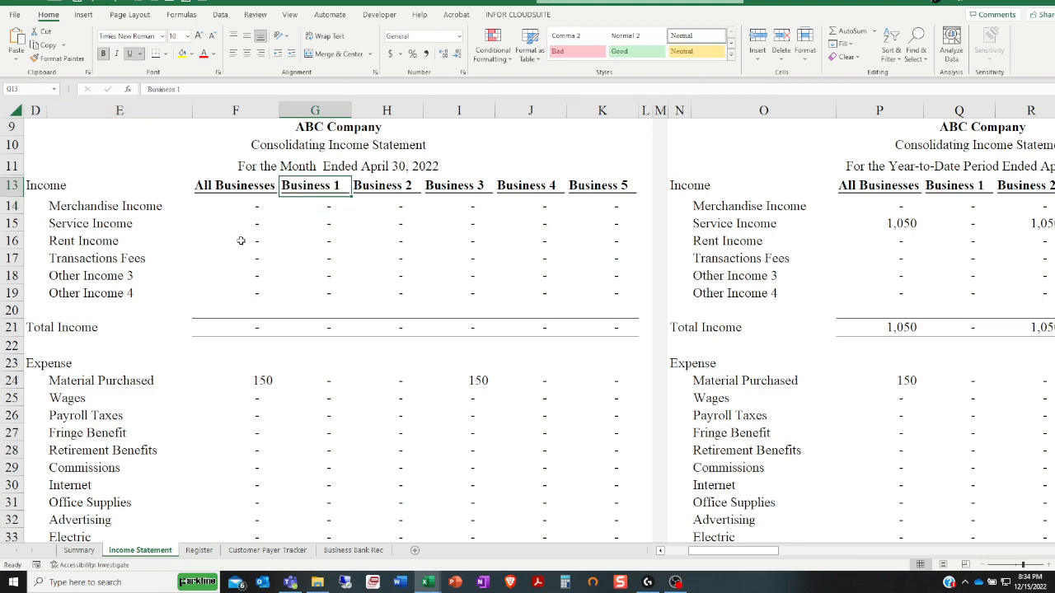
{"action": "left_click", "coordinate": [406, 363]}
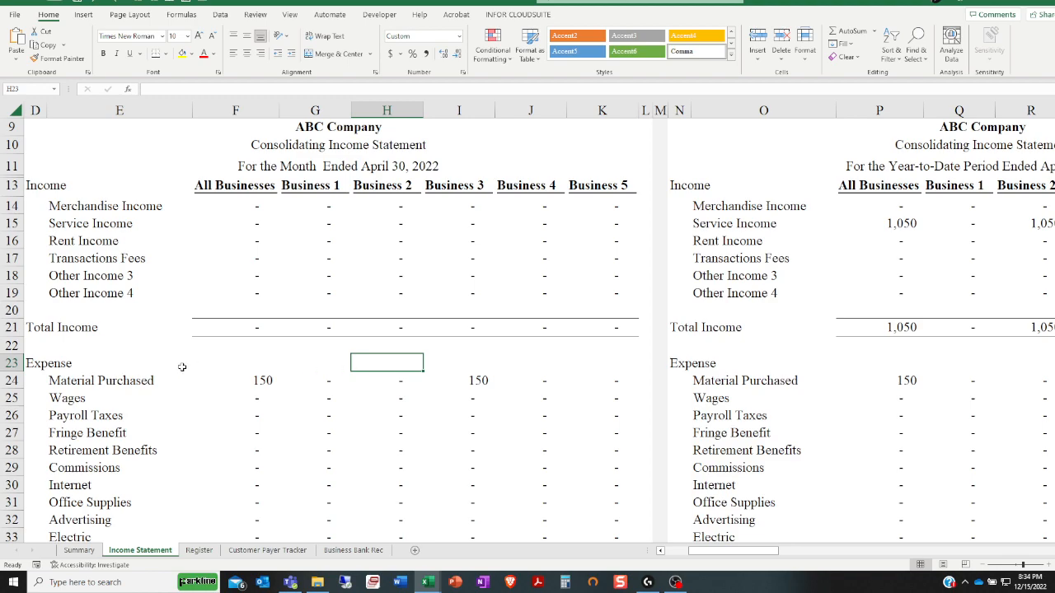
Examine the income and expense category rows of the Income Statement, including Other Income 4, Wages, Heat and Other 7
{"action": "left_click", "coordinate": [13, 293]}
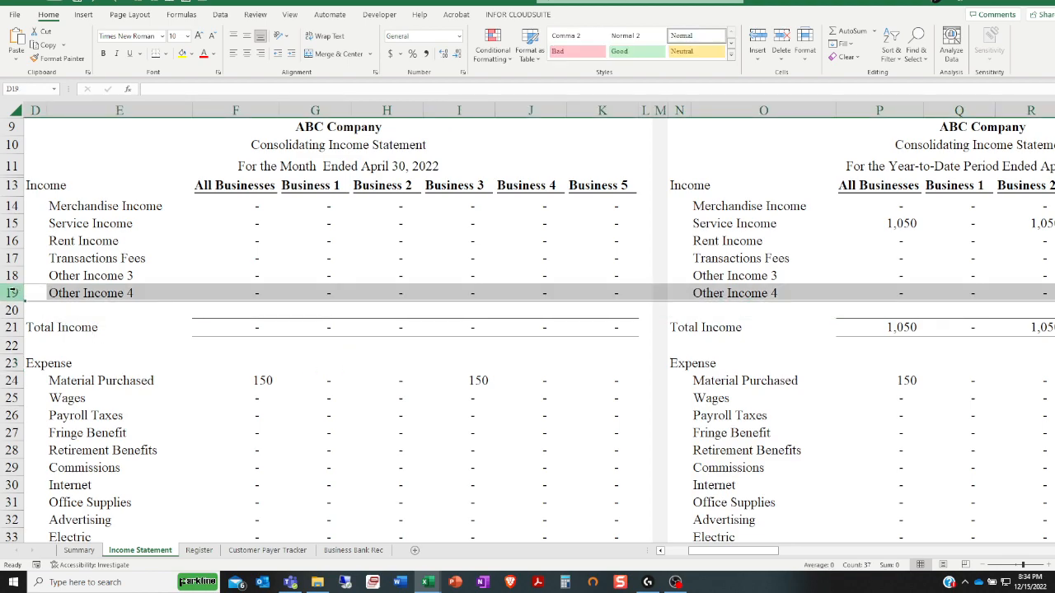
{"action": "right_click", "coordinate": [13, 398]}
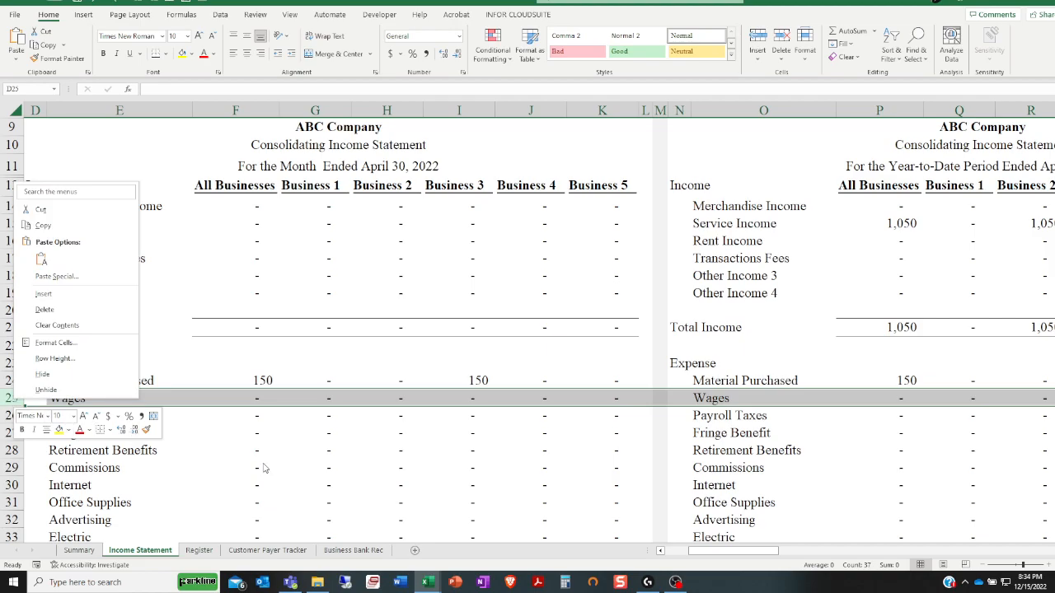
{"action": "key", "text": "Escape"}
{"action": "scroll", "coordinate": [341, 323], "scroll_direction": "down", "scroll_amount": 6}
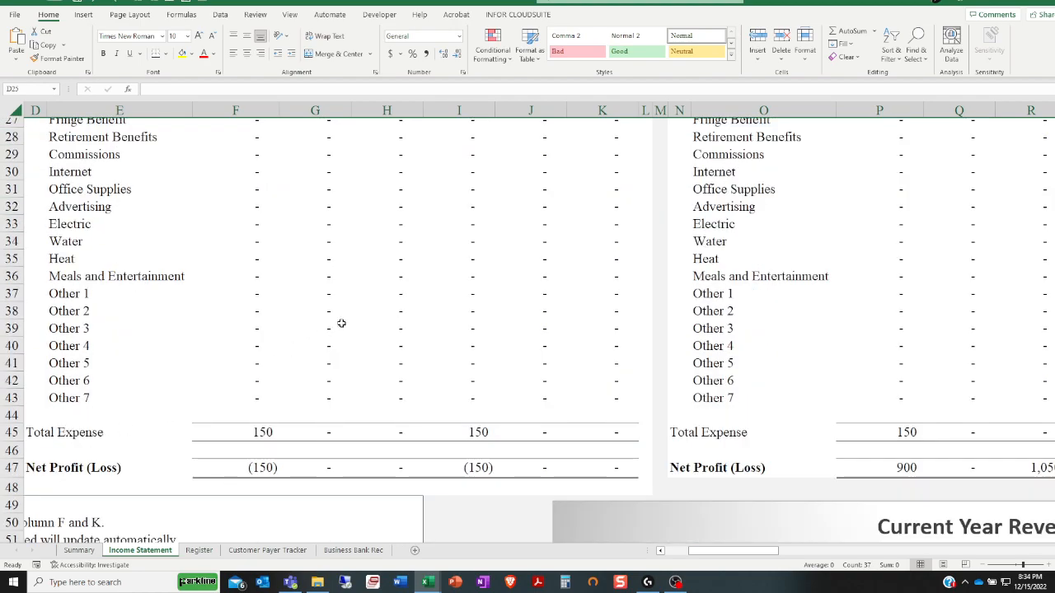
{"action": "right_click", "coordinate": [16, 363]}
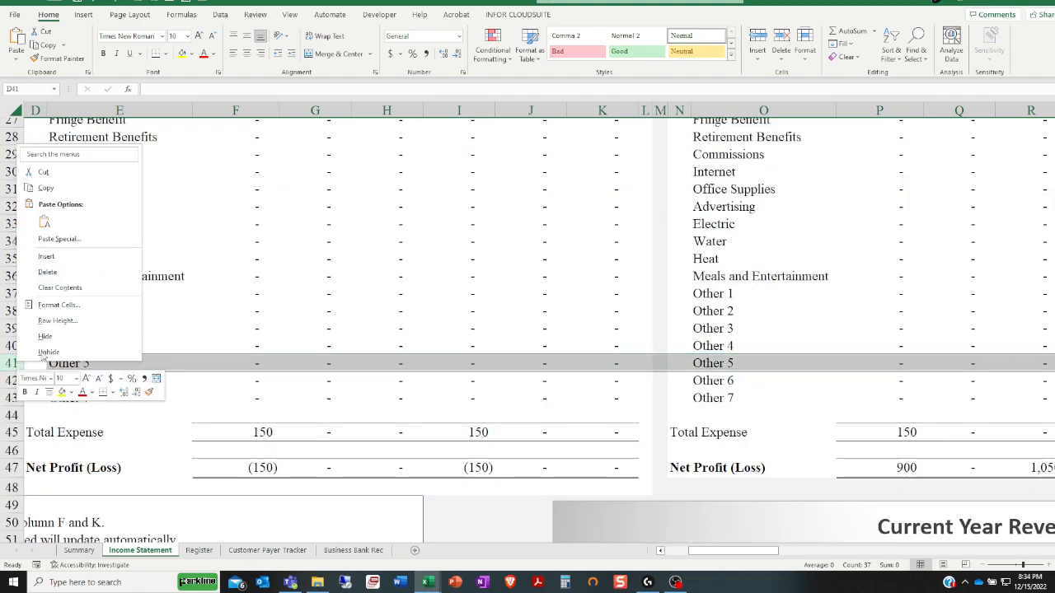
{"action": "key", "text": "Escape"}
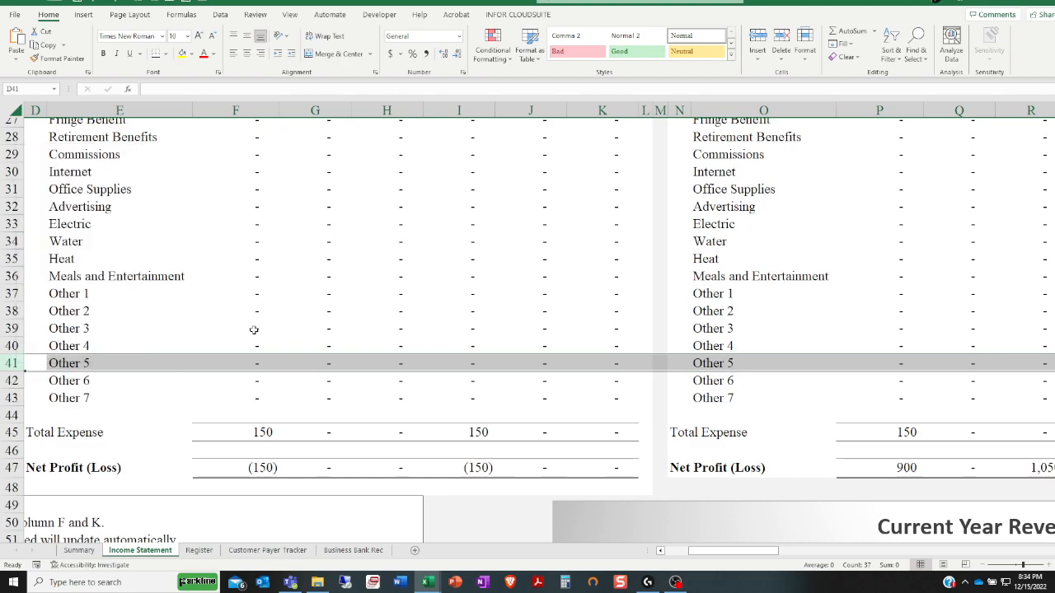
{"action": "scroll", "coordinate": [250, 431], "scroll_direction": "up", "scroll_amount": 3}
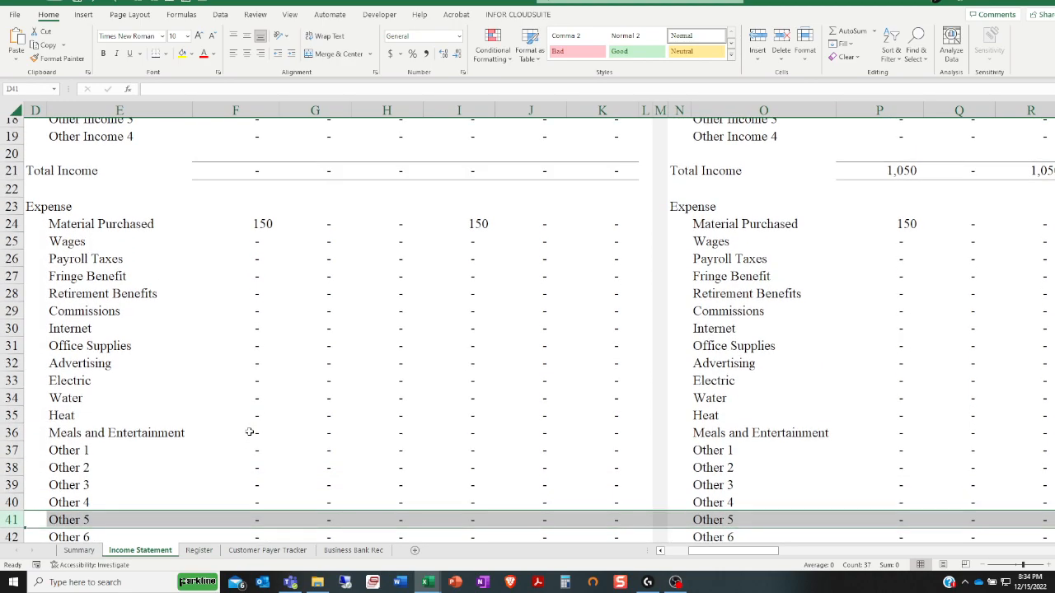
{"action": "scroll", "coordinate": [249, 432], "scroll_direction": "up", "scroll_amount": 3}
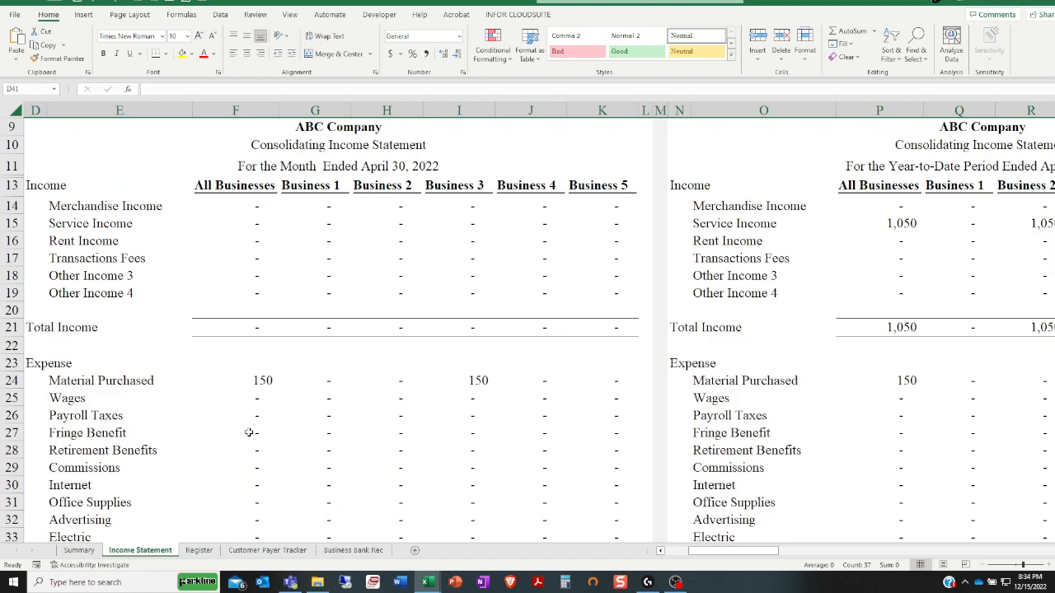
{"action": "scroll", "coordinate": [249, 433], "scroll_direction": "down", "scroll_amount": 4}
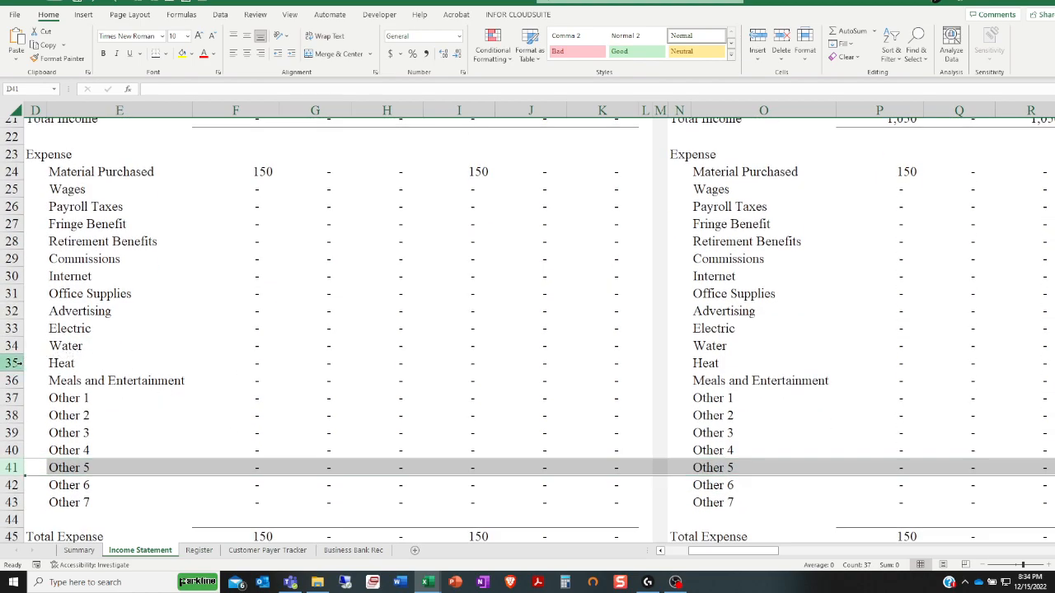
{"action": "left_click", "coordinate": [12, 362]}
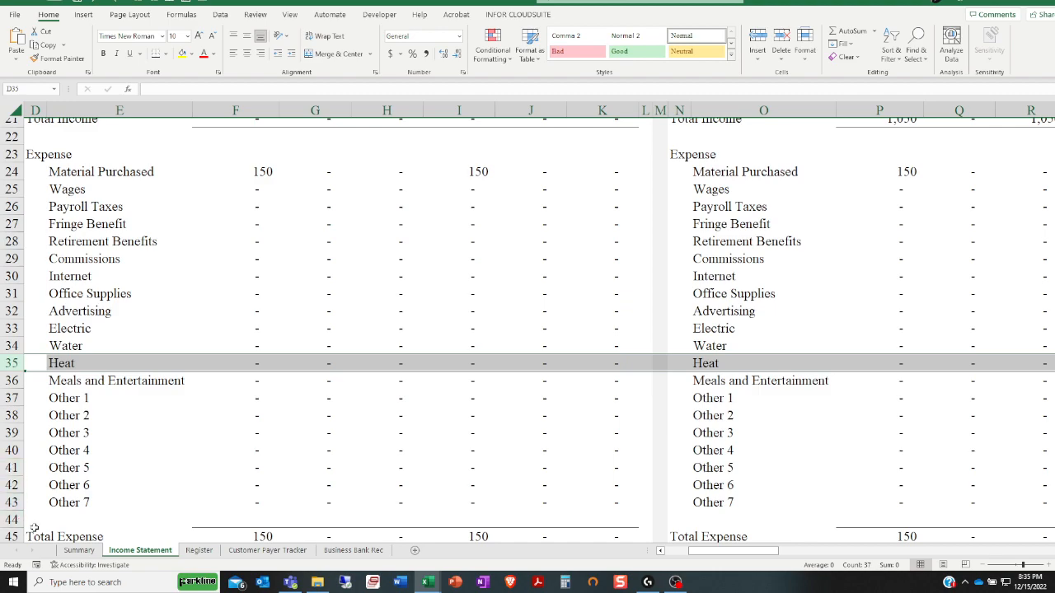
{"action": "left_click", "coordinate": [13, 503]}
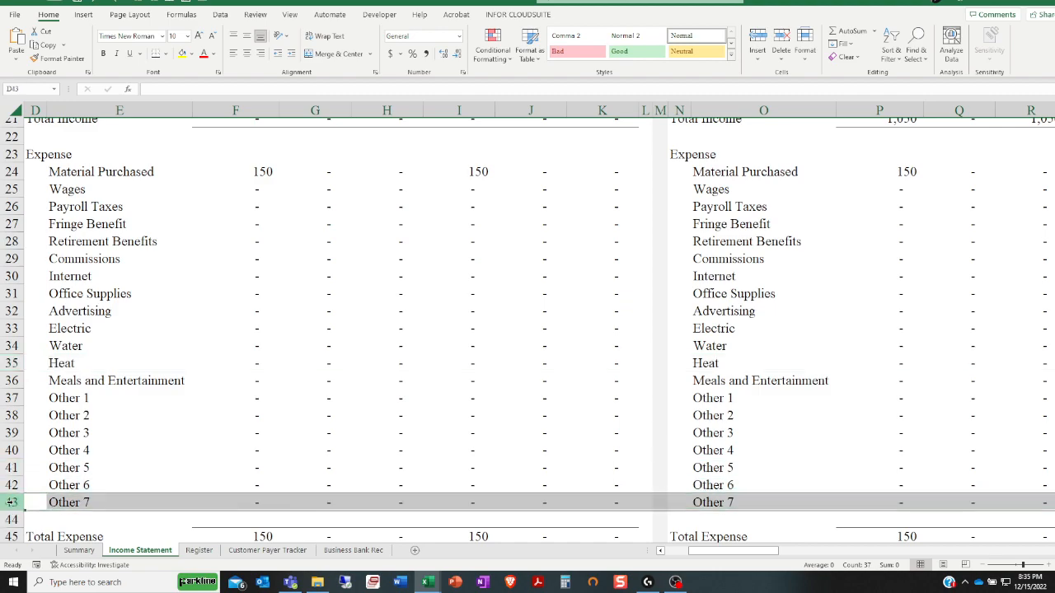
{"action": "left_click", "coordinate": [12, 172]}
Insert a new row between the Electric and Water expenses and name the category Example 1
{"action": "right_click", "coordinate": [12, 346]}
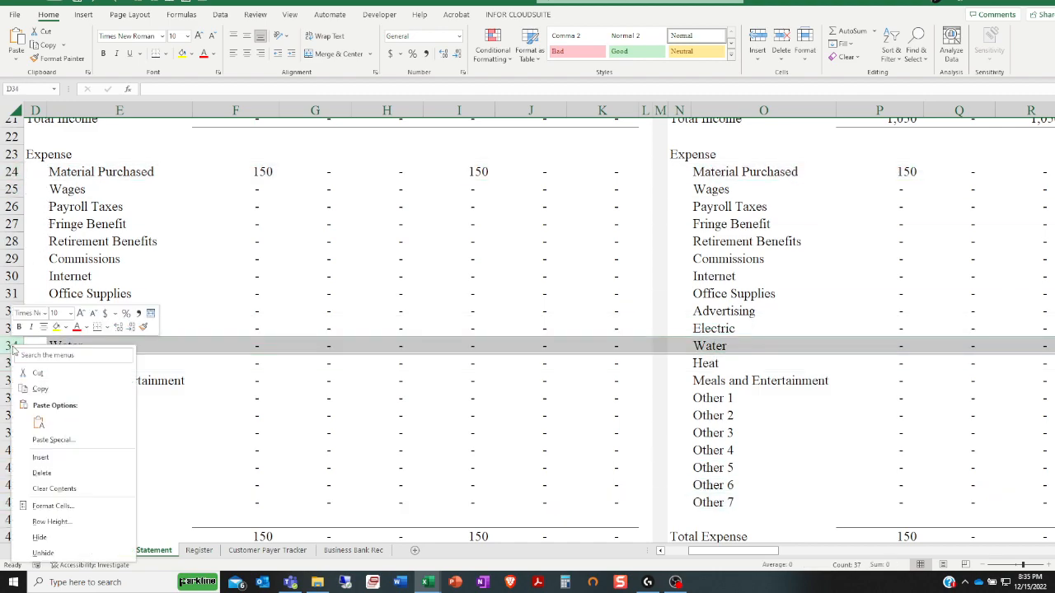
{"action": "left_click", "coordinate": [42, 457]}
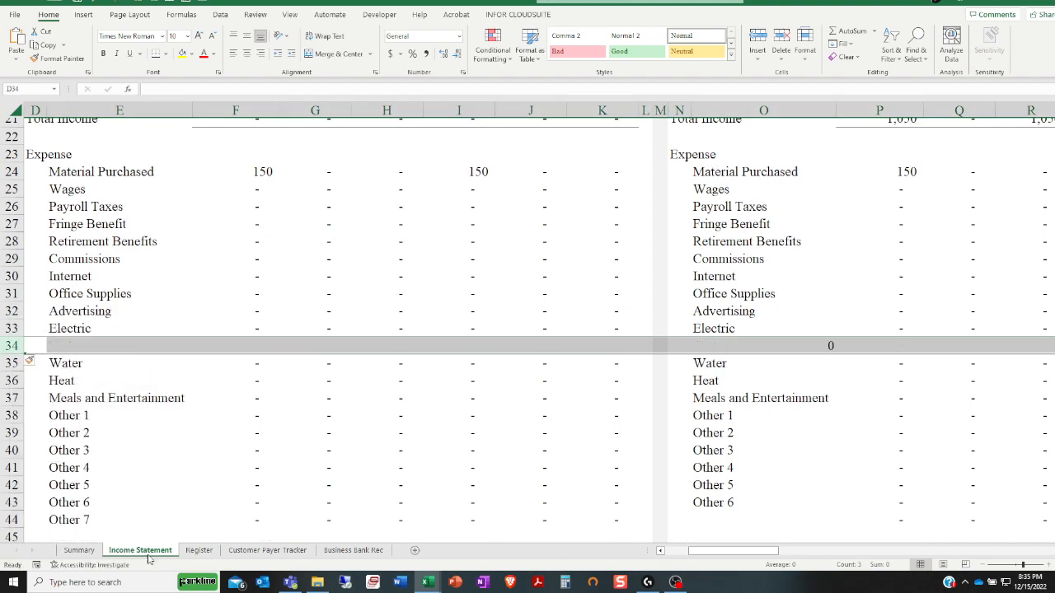
{"action": "left_click_drag", "start_coordinate": [750, 551], "coordinate": [719, 550]}
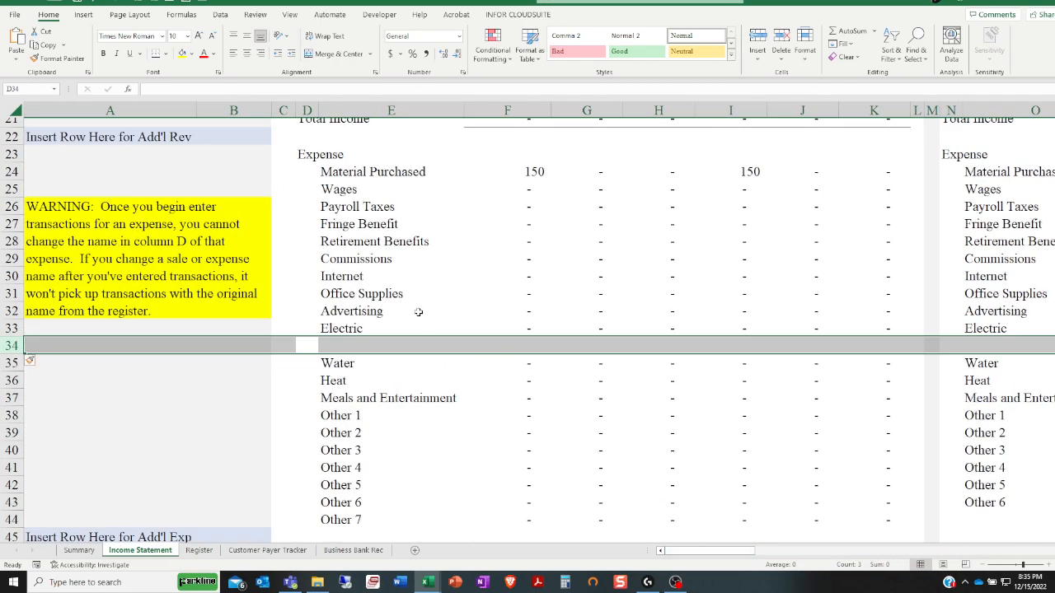
{"action": "left_click", "coordinate": [352, 345]}
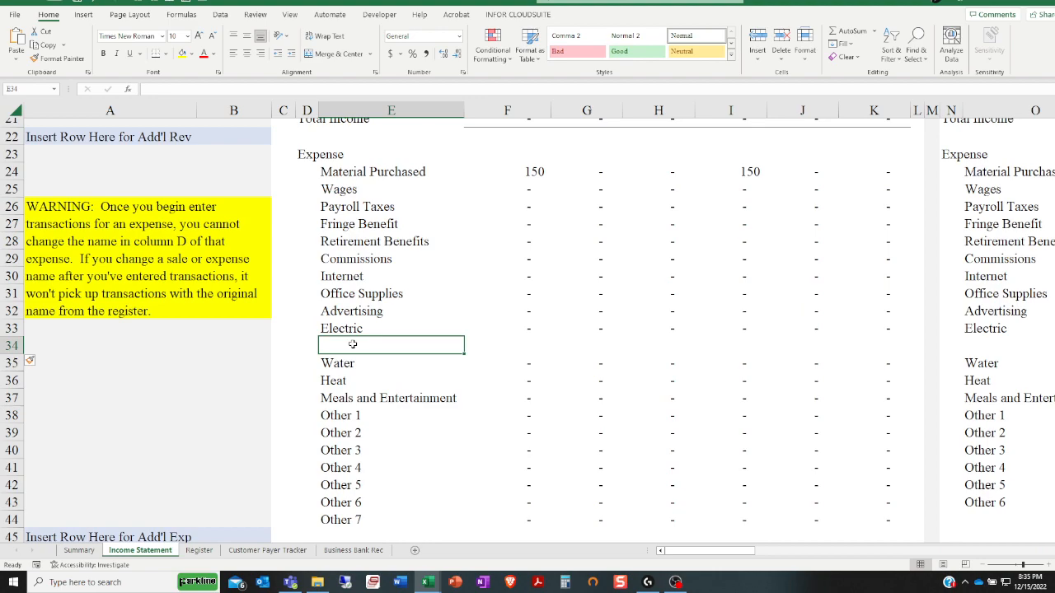
{"action": "type", "text": "eExa"}
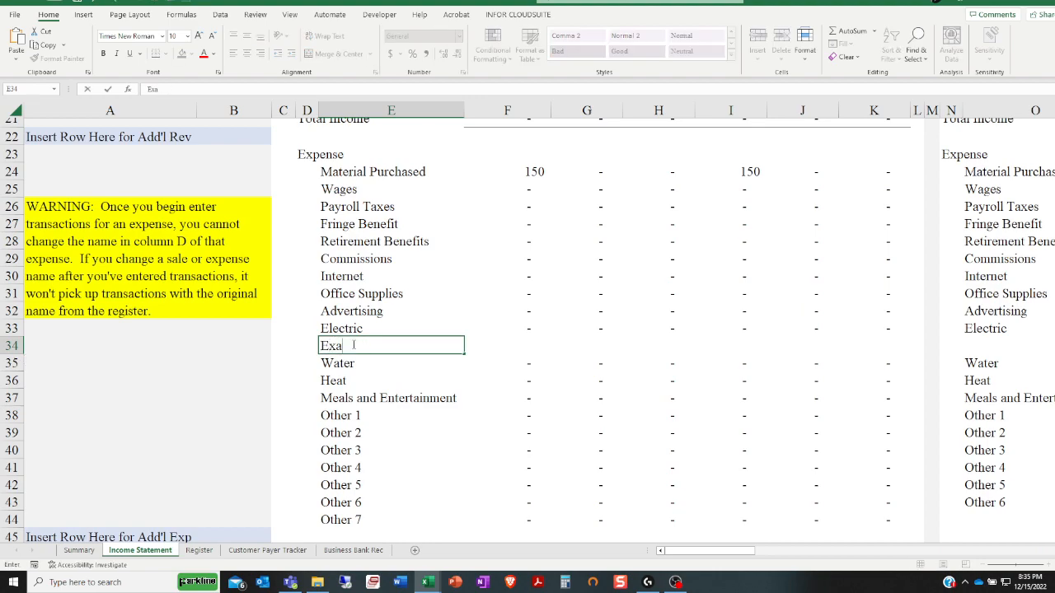
{"action": "type", "text": "mple 1"}
{"action": "key", "text": "Tab"}
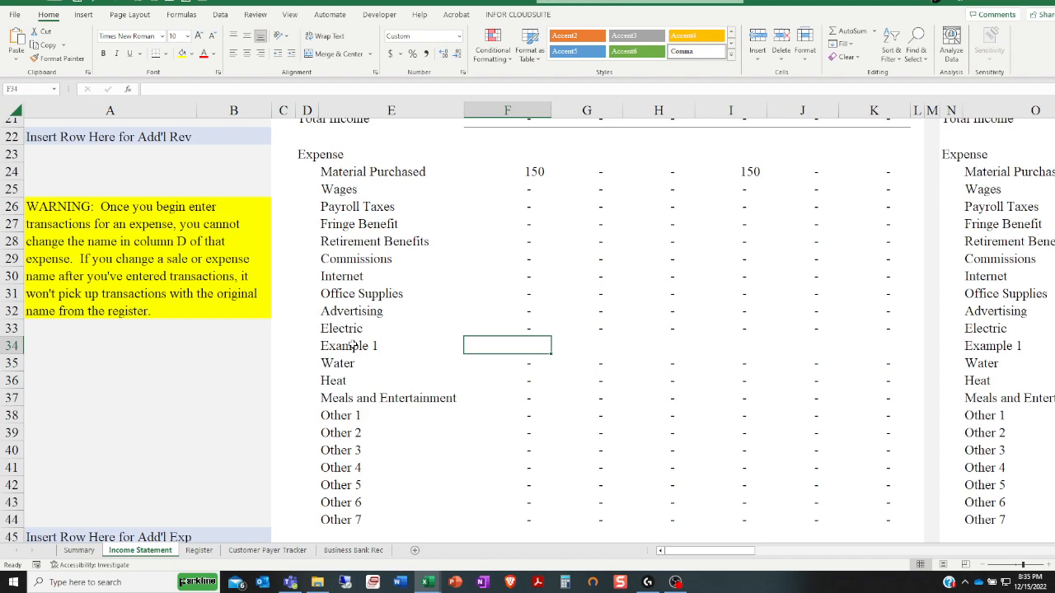
Copy the Electric row's formulas from F33 through AX33 into the Example 1 row, starting at F34
{"action": "left_click", "coordinate": [521, 329]}
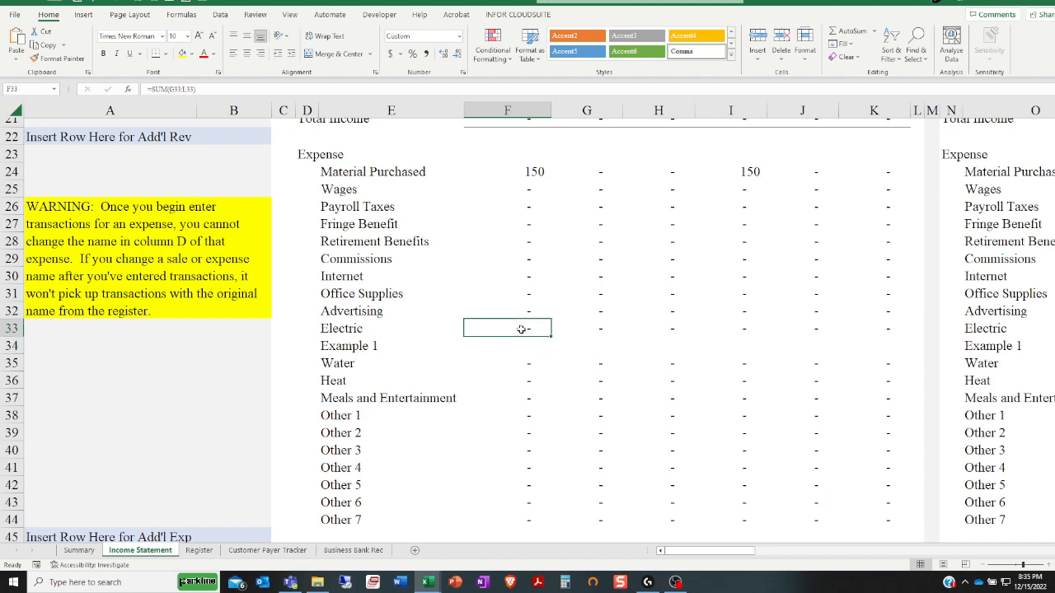
{"action": "left_click", "coordinate": [577, 328]}
{"action": "left_click", "coordinate": [517, 328]}
{"action": "left_click_drag", "start_coordinate": [548, 326], "coordinate": [666, 326]}
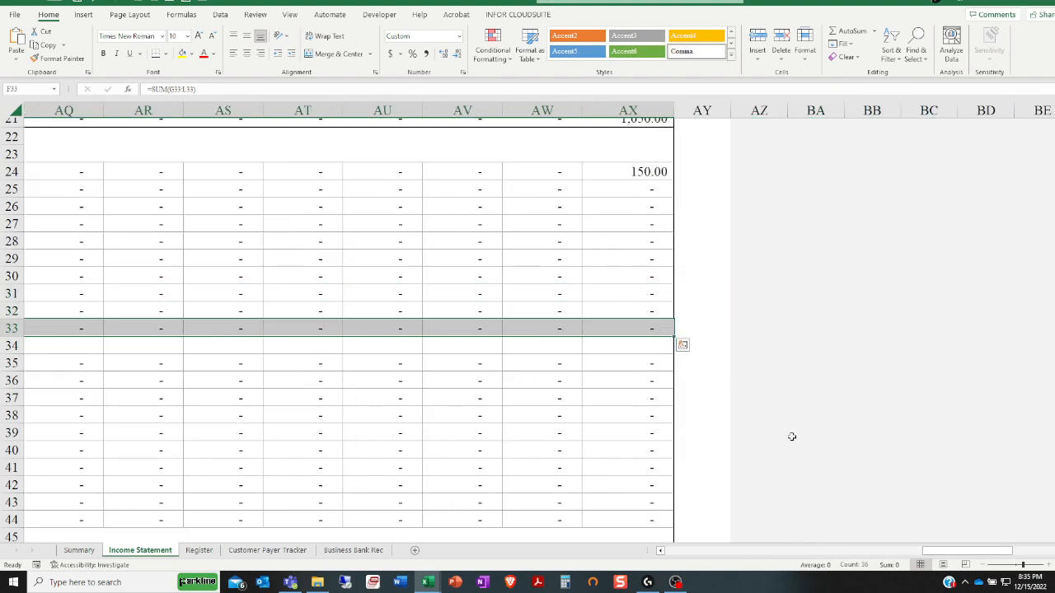
{"action": "left_click_drag", "start_coordinate": [944, 552], "coordinate": [667, 517]}
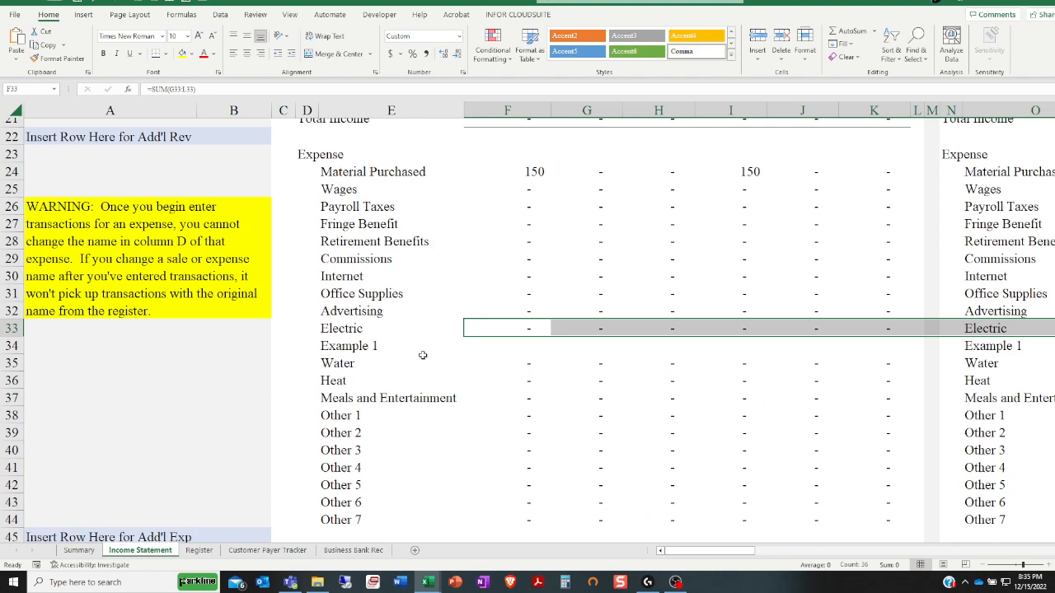
{"action": "right_click", "coordinate": [487, 329]}
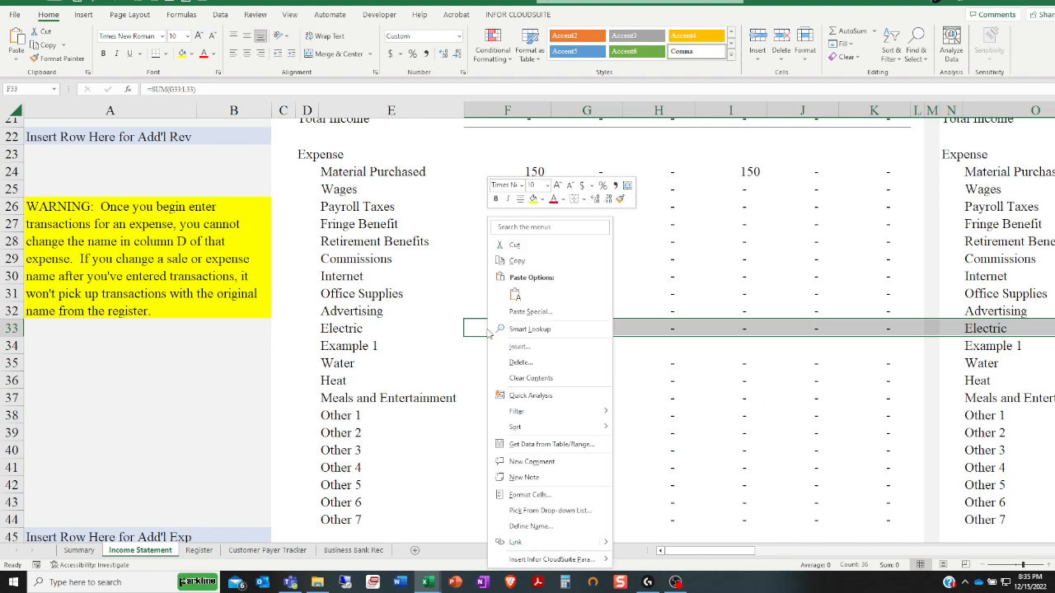
{"action": "left_click", "coordinate": [518, 260]}
{"action": "left_click", "coordinate": [504, 350]}
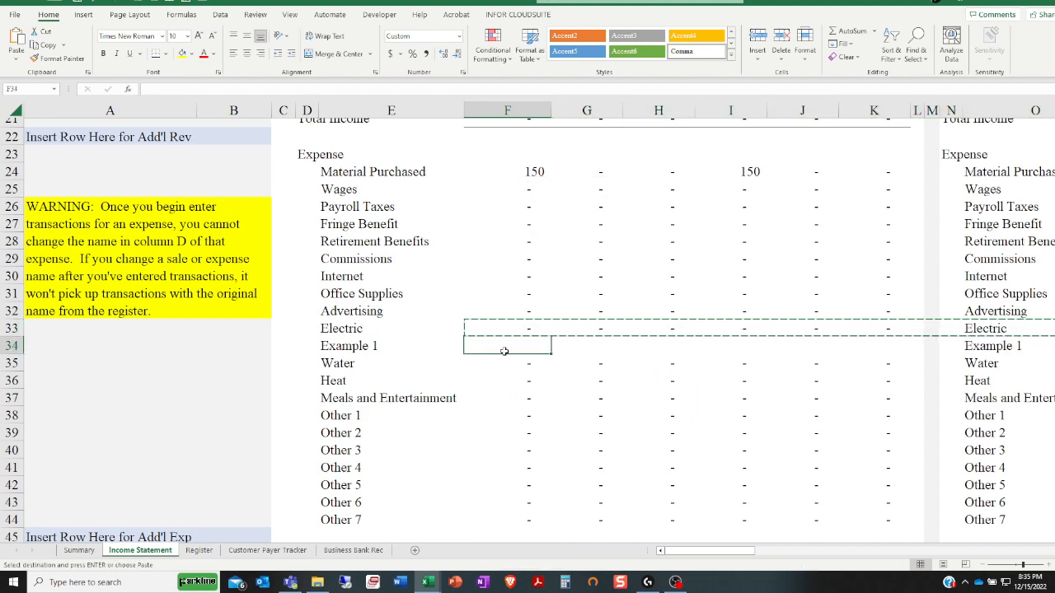
{"action": "key", "text": "ctrl+v"}
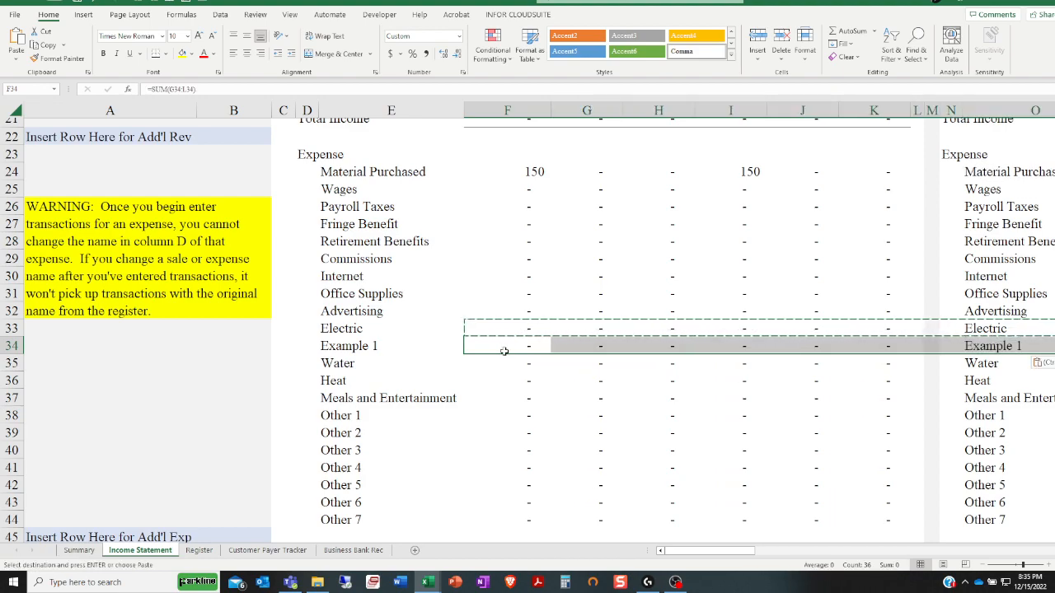
Check the copied formulas in the Example 1 row for the All Businesses and individual business columns
{"action": "left_click", "coordinate": [503, 351]}
{"action": "left_click", "coordinate": [578, 356]}
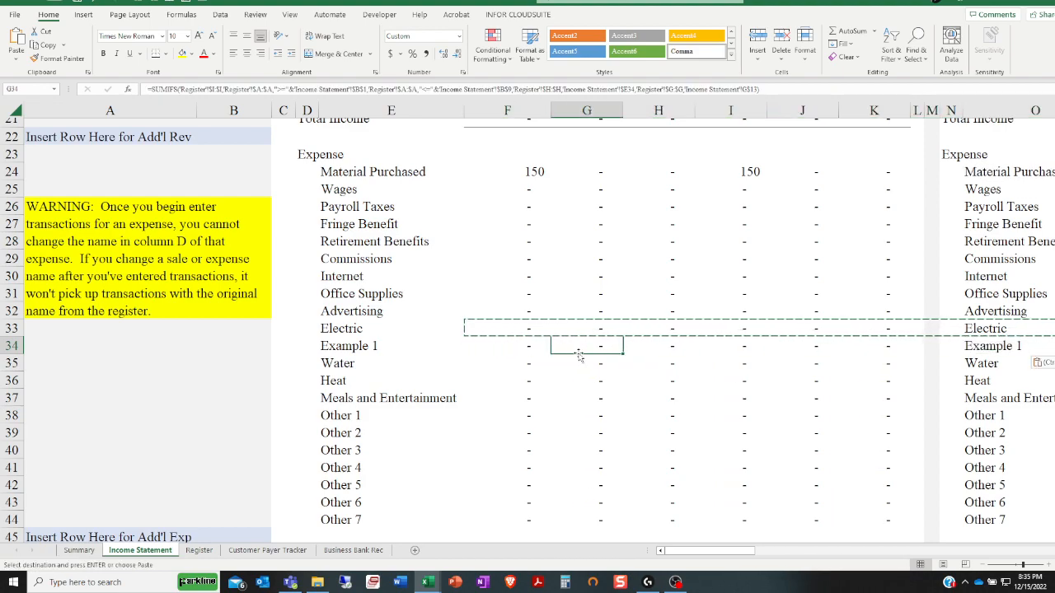
{"action": "left_click", "coordinate": [659, 349]}
{"action": "left_click", "coordinate": [727, 356]}
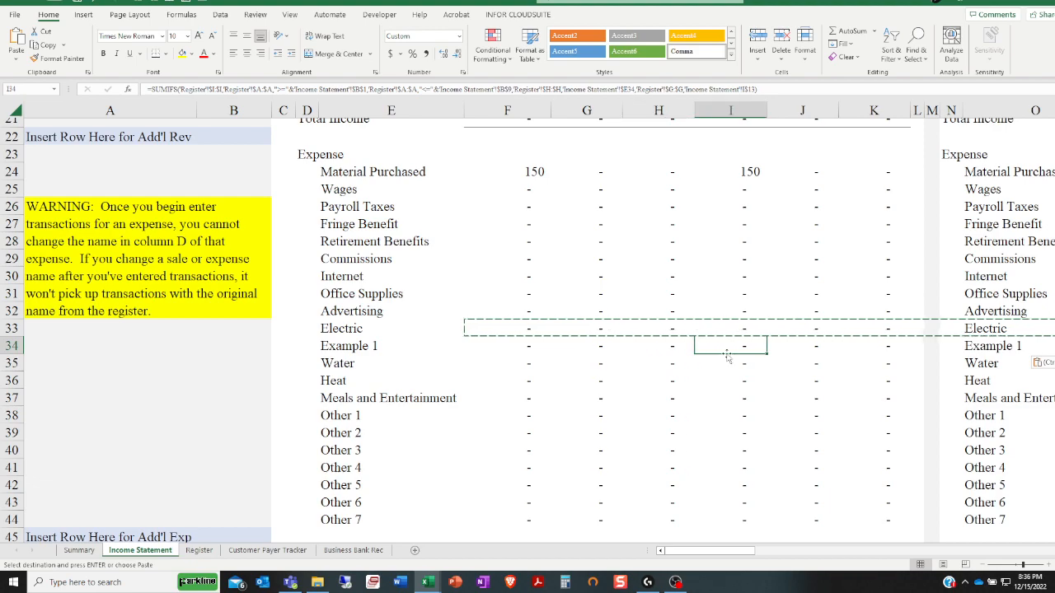
{"action": "left_click", "coordinate": [806, 350]}
{"action": "left_click", "coordinate": [893, 349]}
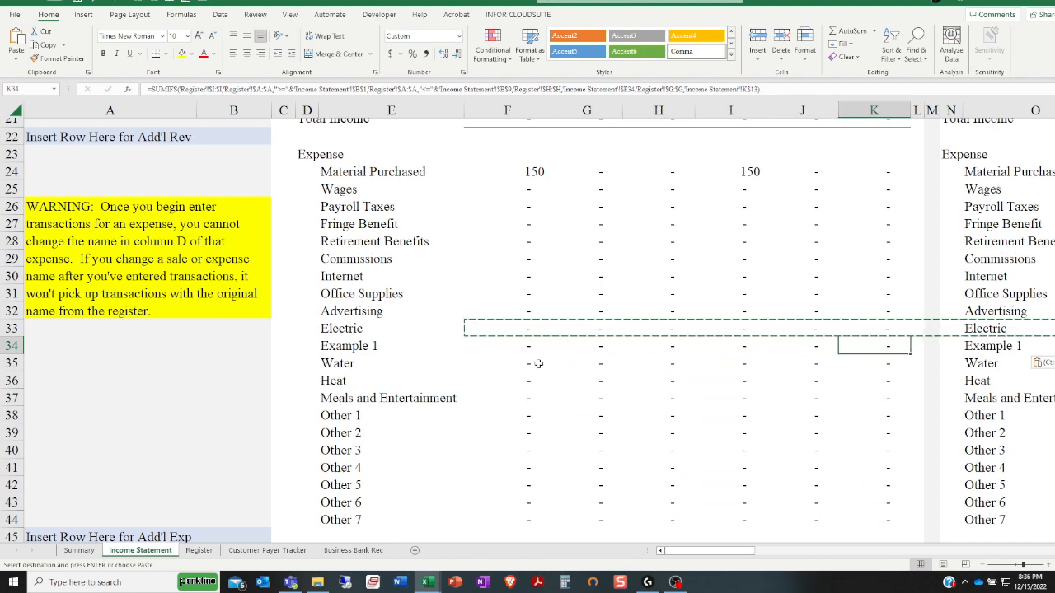
Fill the Electric row's formulas in F33:AX33 down one row into row 34, and return to the Example 1 label
{"action": "left_click_drag", "start_coordinate": [492, 329], "coordinate": [887, 329]}
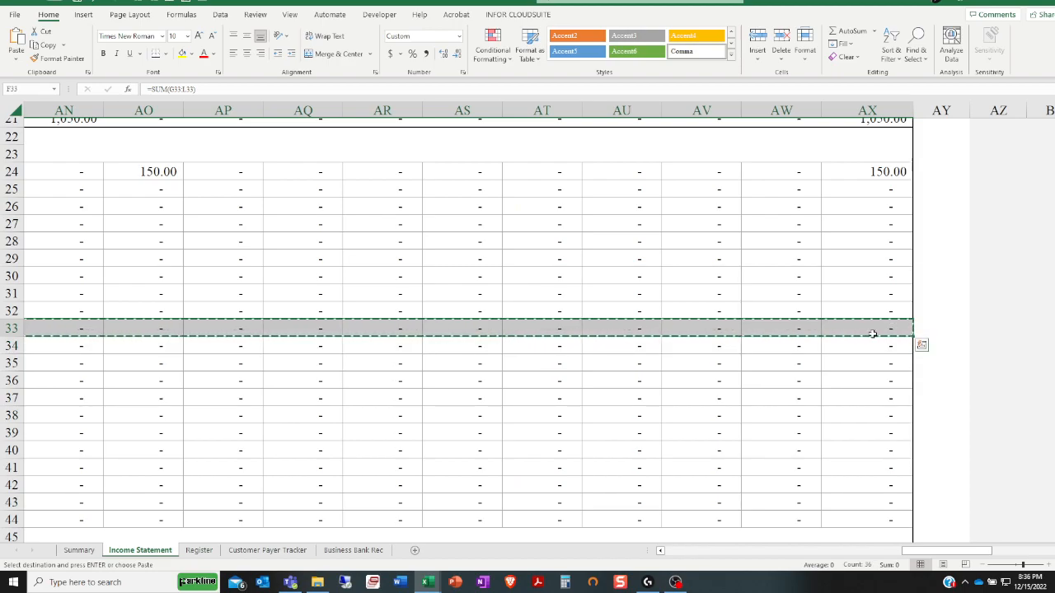
{"action": "scroll", "coordinate": [800, 273], "scroll_direction": "up", "scroll_amount": 4}
{"action": "scroll", "coordinate": [811, 281], "scroll_direction": "down", "scroll_amount": 3}
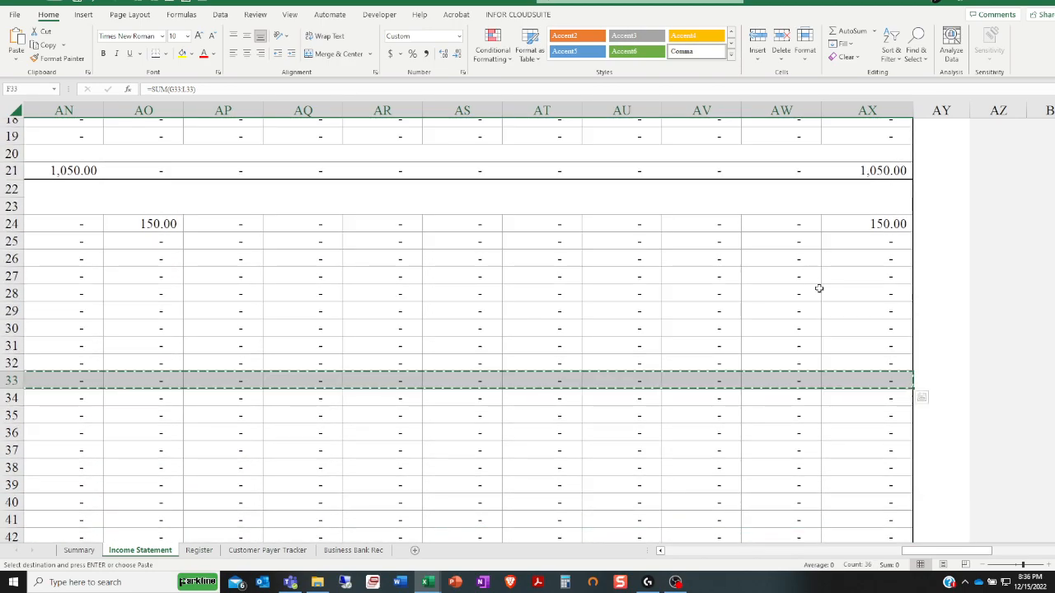
{"action": "scroll", "coordinate": [812, 282], "scroll_direction": "down", "scroll_amount": 1}
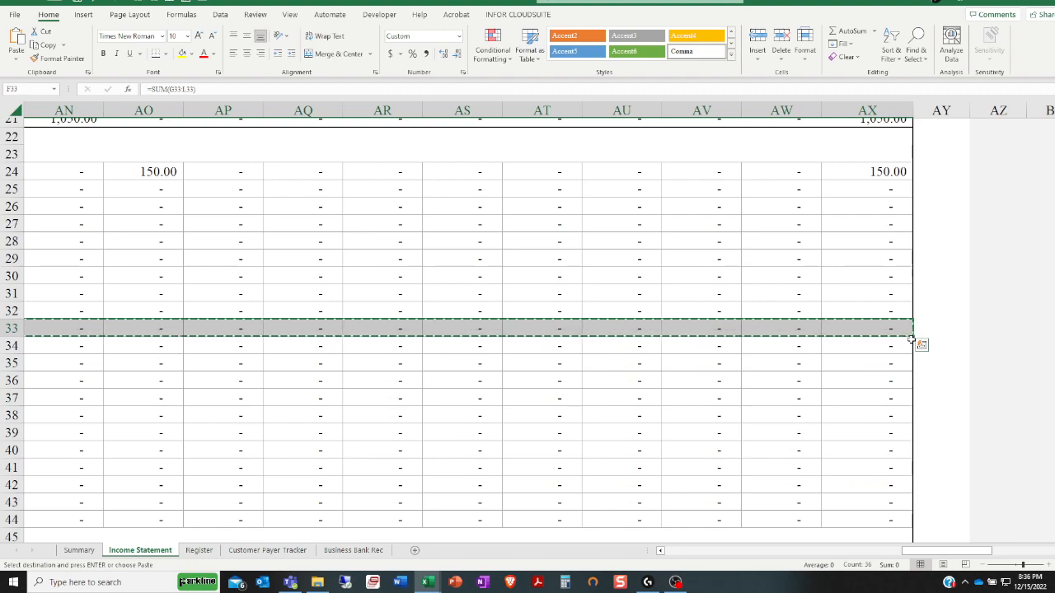
{"action": "left_click_drag", "start_coordinate": [911, 338], "coordinate": [913, 346]}
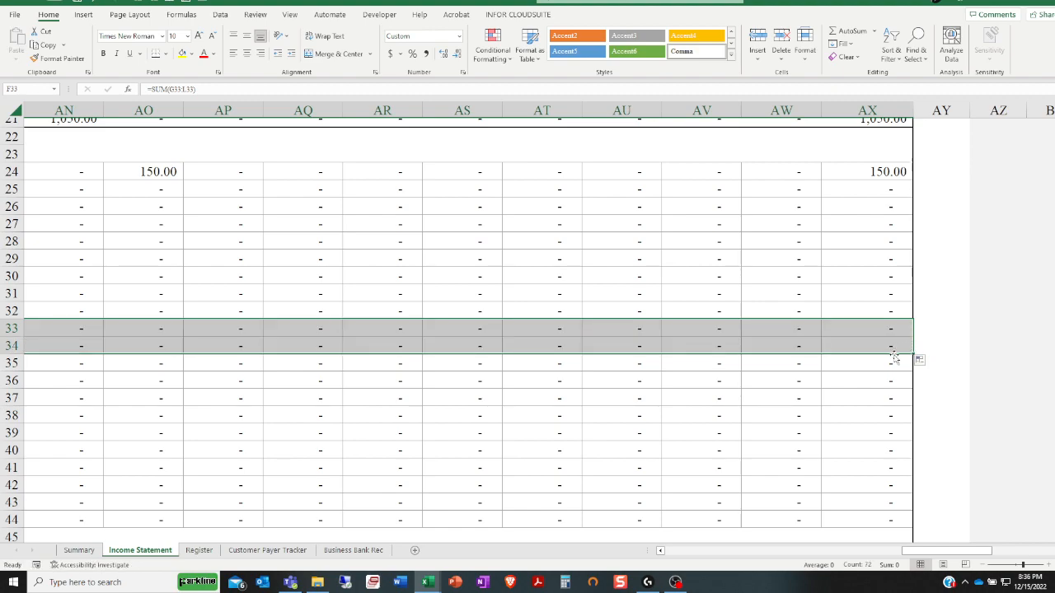
{"action": "left_click_drag", "start_coordinate": [925, 550], "coordinate": [651, 520]}
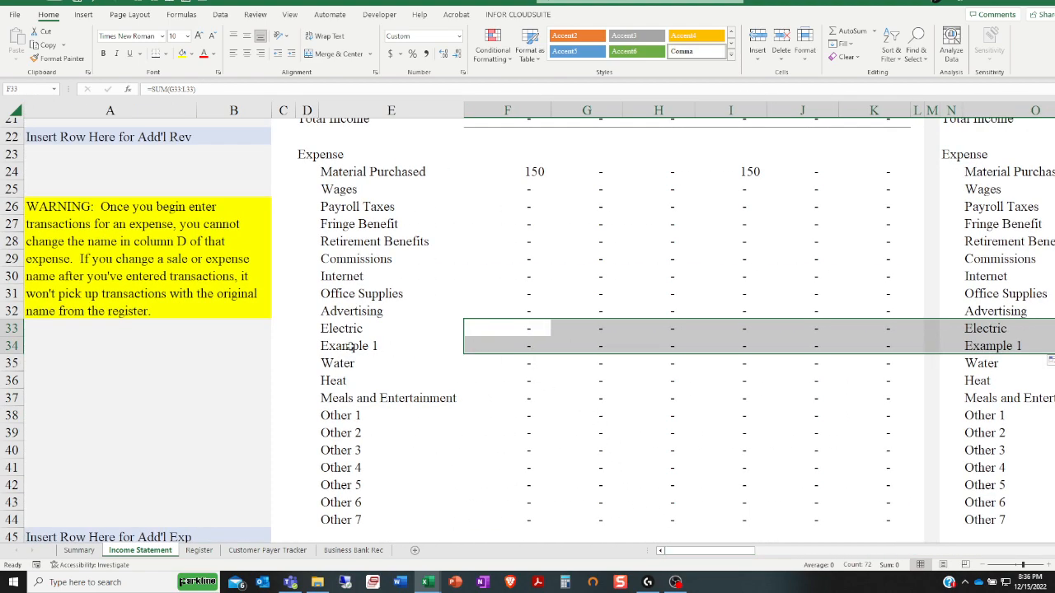
{"action": "left_click", "coordinate": [349, 347]}
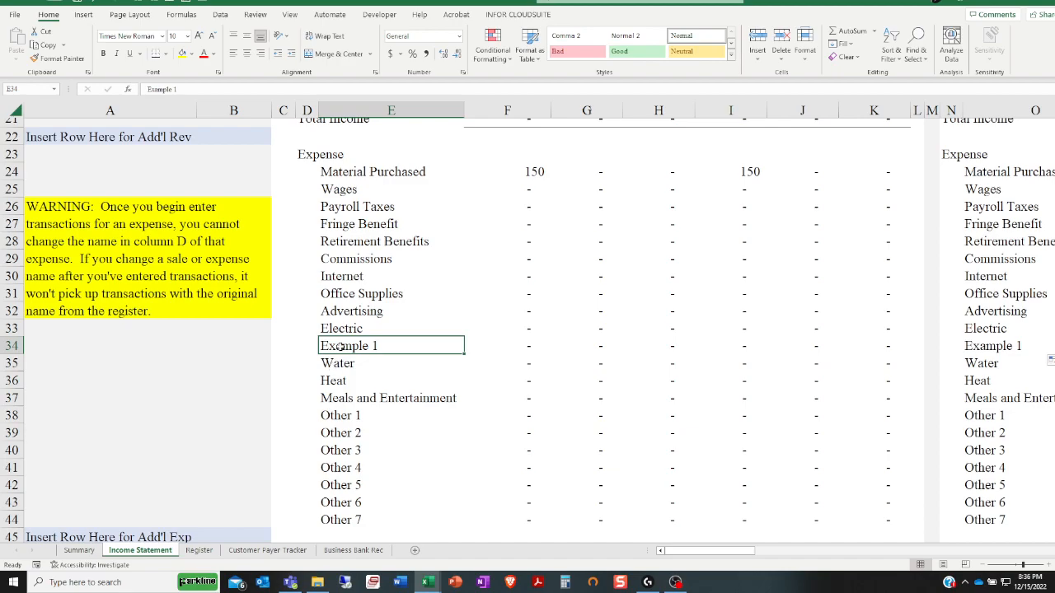
Set the third register entry's Income/Expense type to Check and find Example 1 among its category options
{"action": "left_click", "coordinate": [199, 551]}
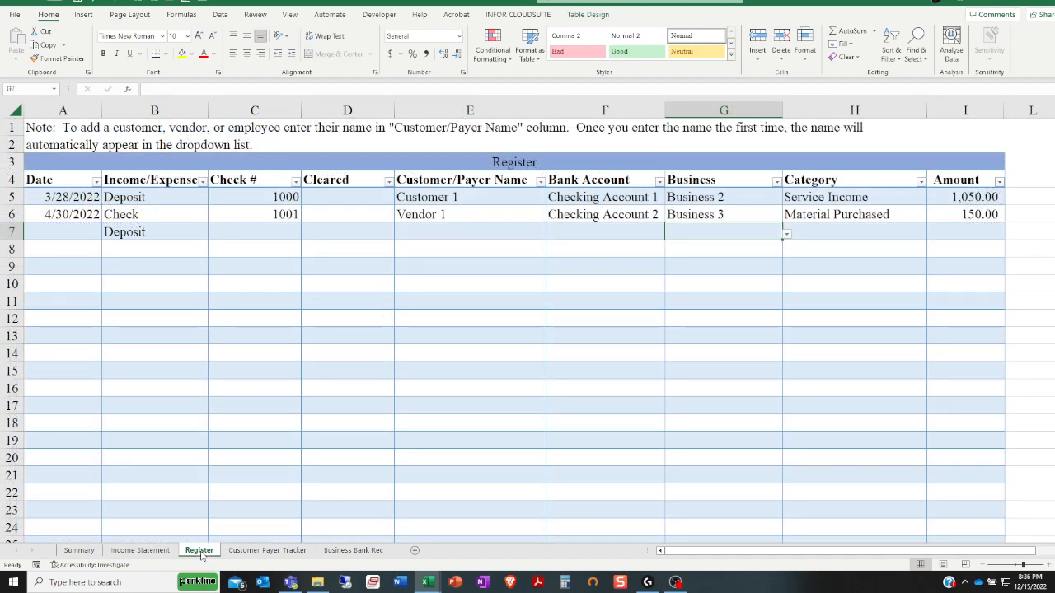
{"action": "left_click", "coordinate": [197, 234]}
{"action": "left_click", "coordinate": [211, 235]}
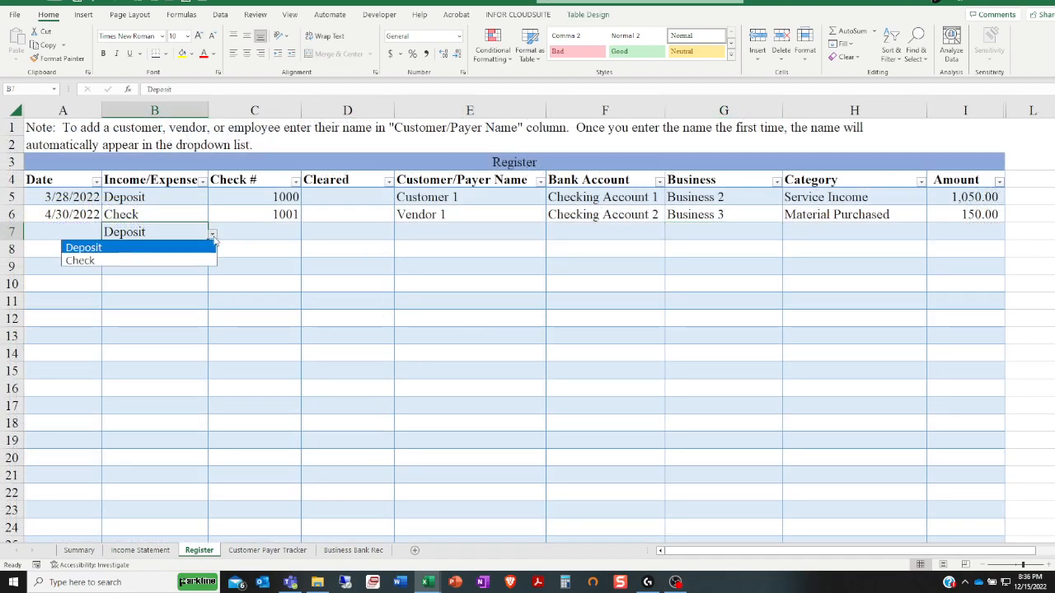
{"action": "left_click", "coordinate": [157, 258]}
{"action": "left_click", "coordinate": [792, 232]}
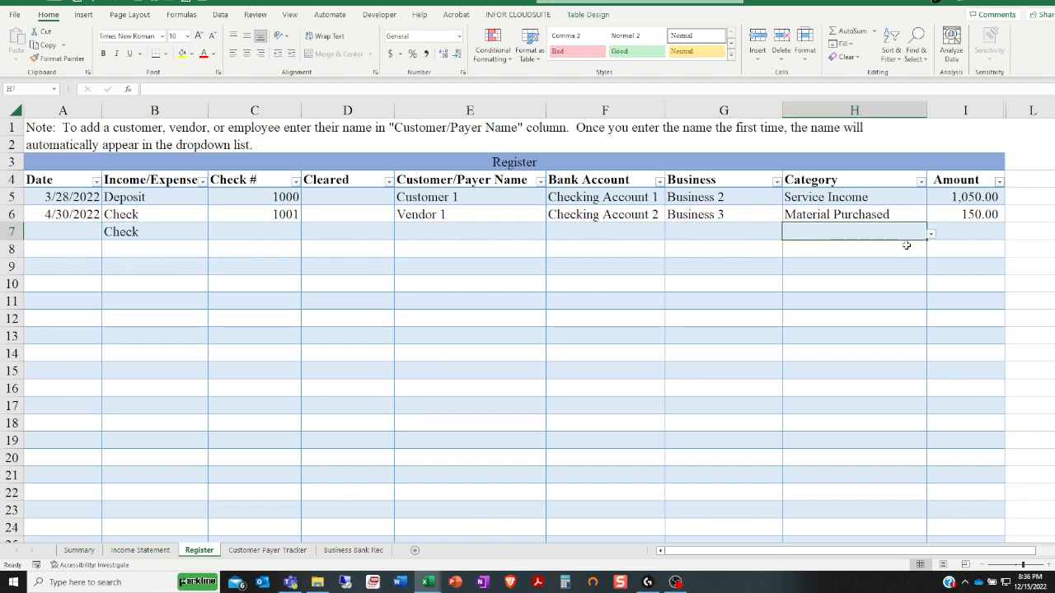
{"action": "left_click", "coordinate": [932, 236]}
{"action": "left_click_drag", "start_coordinate": [923, 281], "coordinate": [923, 294]}
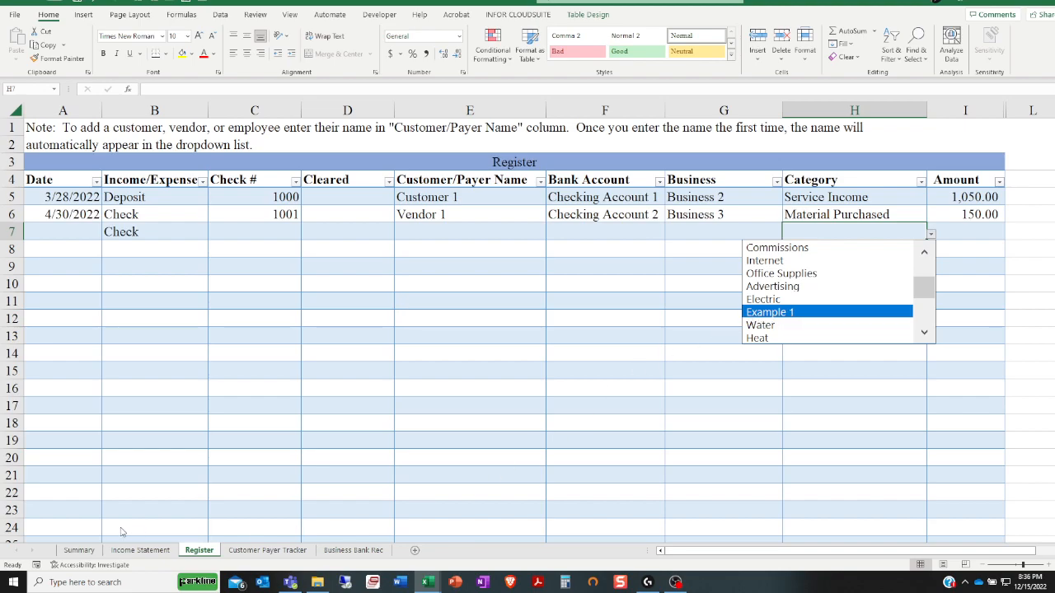
{"action": "key", "text": "Escape"}
Delete the Example 1 expense row from the Income Statement sheet
{"action": "left_click", "coordinate": [141, 549]}
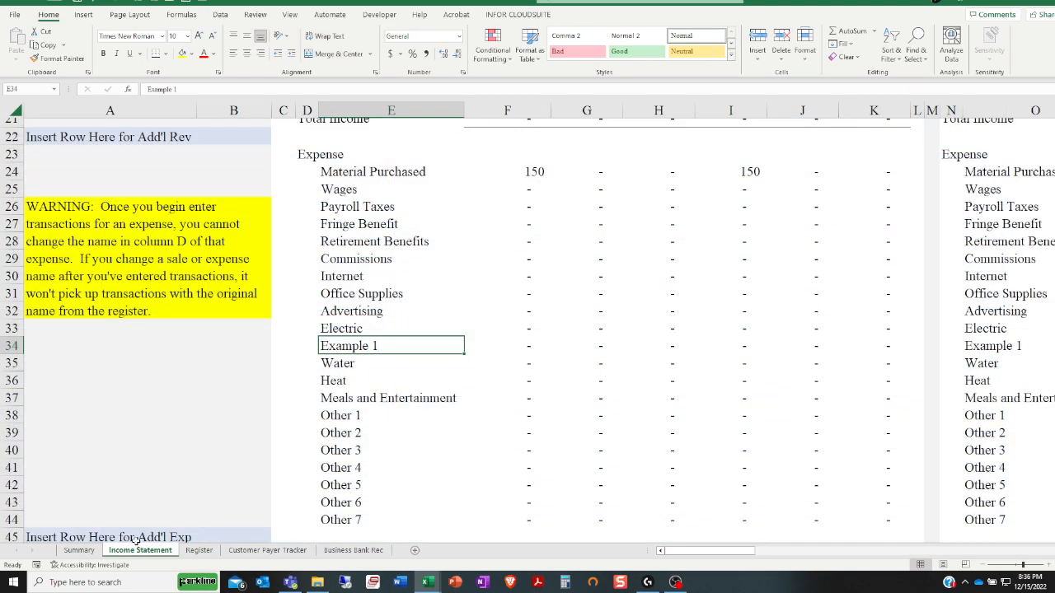
{"action": "left_click", "coordinate": [11, 346]}
{"action": "right_click", "coordinate": [14, 349]}
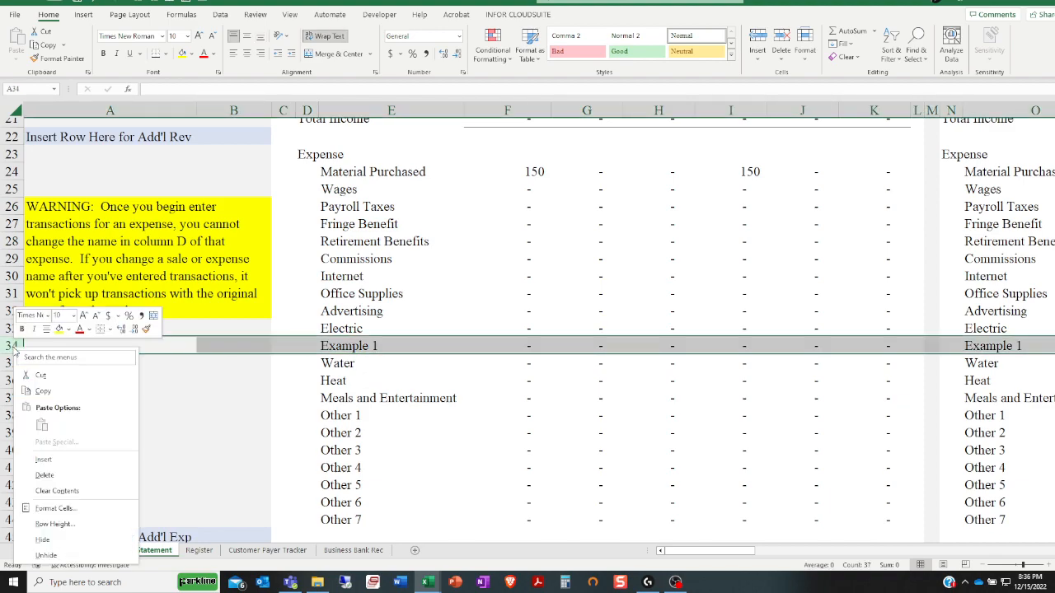
{"action": "left_click", "coordinate": [66, 480]}
{"action": "left_click", "coordinate": [398, 404]}
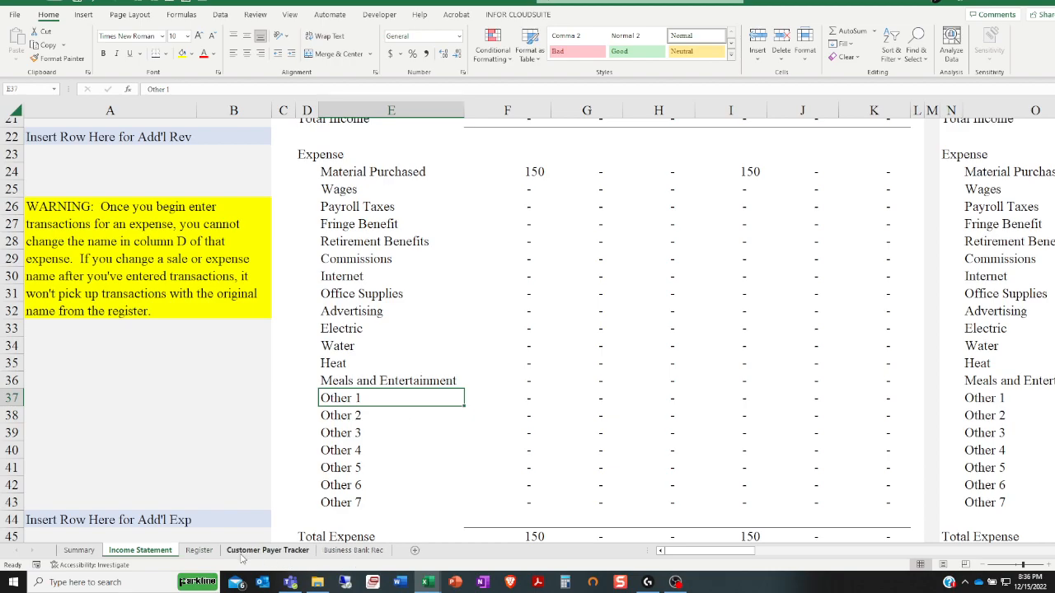
Review the Current Year Summary on the Summary sheet, and return to the Income Statement sheet
{"action": "left_click", "coordinate": [80, 550]}
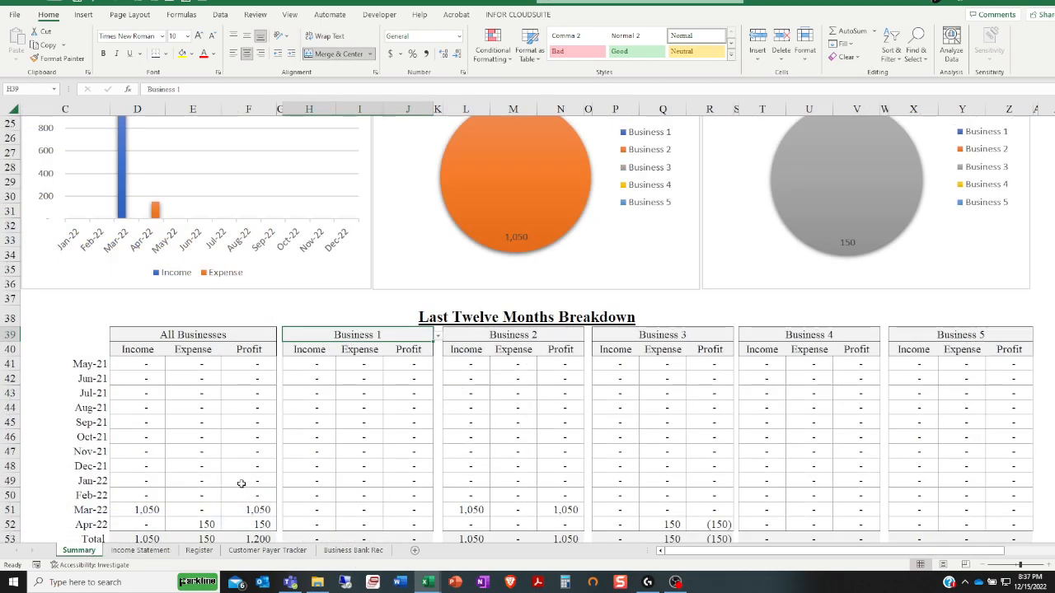
{"action": "scroll", "coordinate": [241, 484], "scroll_direction": "up", "scroll_amount": 8}
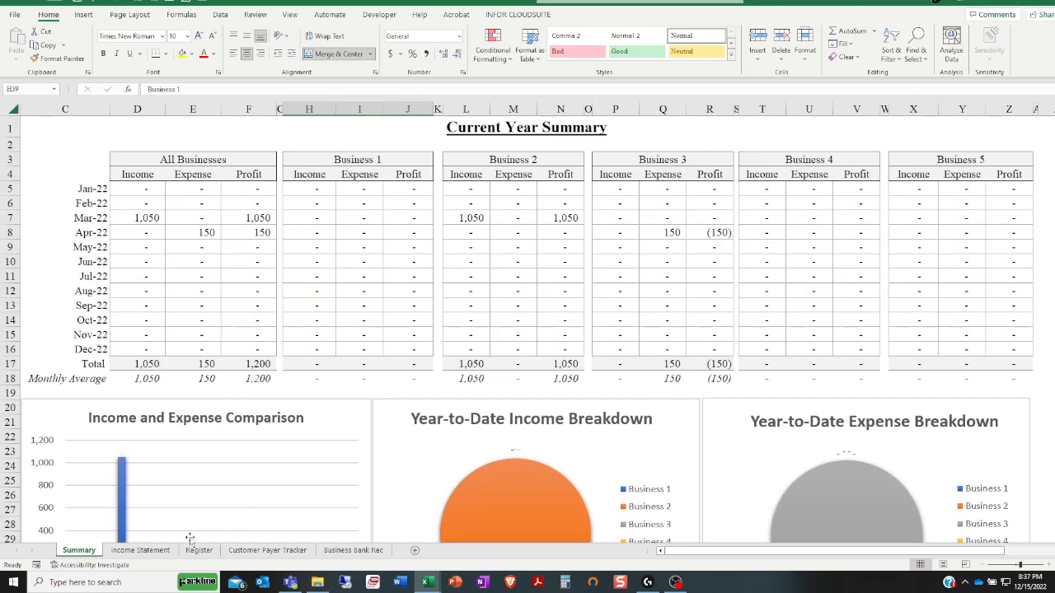
{"action": "left_click", "coordinate": [140, 549]}
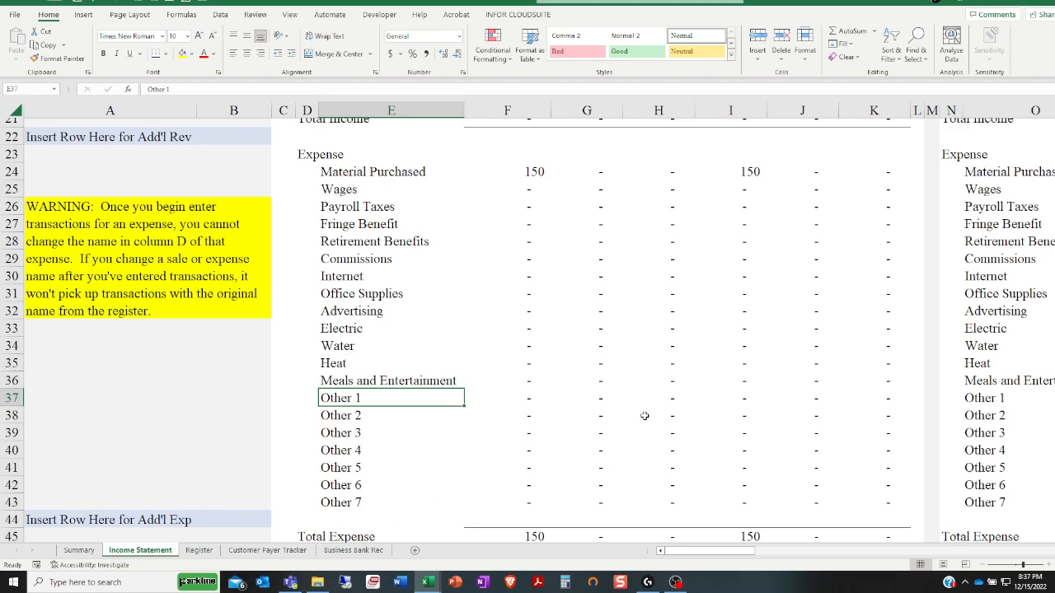
Set the income statement's End Month Date in B9 to 5/31/2022
{"action": "scroll", "coordinate": [508, 470], "scroll_direction": "up", "scroll_amount": 4}
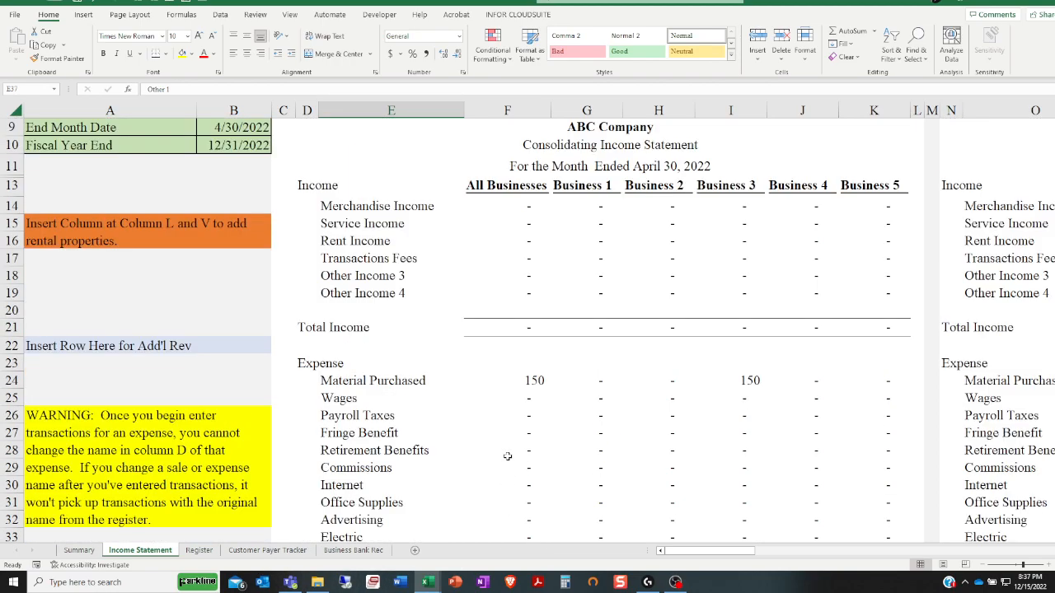
{"action": "left_click_drag", "start_coordinate": [717, 553], "coordinate": [598, 503]}
{"action": "left_click", "coordinate": [234, 126]}
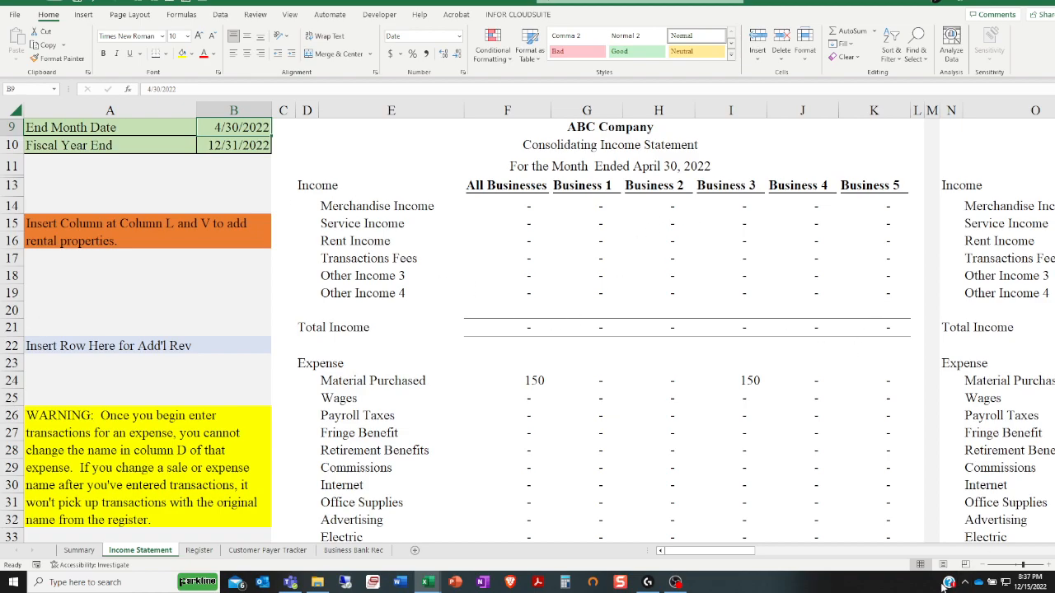
{"action": "mouse_move", "coordinate": [730, 552]}
{"action": "left_mouse_down"}
{"action": "mouse_move", "coordinate": [783, 551]}
{"action": "mouse_move", "coordinate": [725, 551]}
{"action": "left_mouse_up"}
{"action": "type", "text": "5/31/2022"}
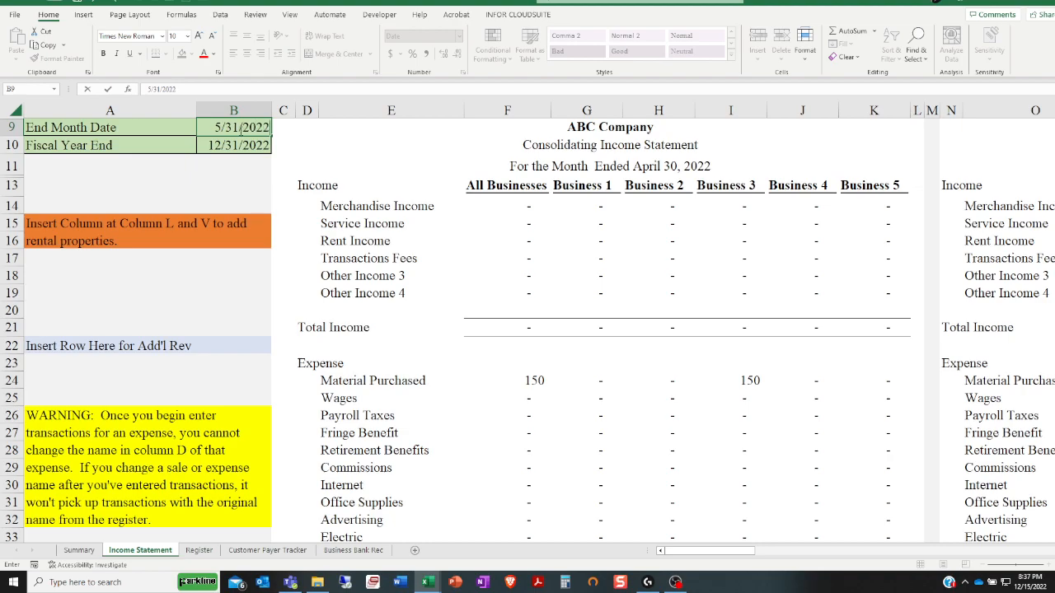
{"action": "key", "text": "Return"}
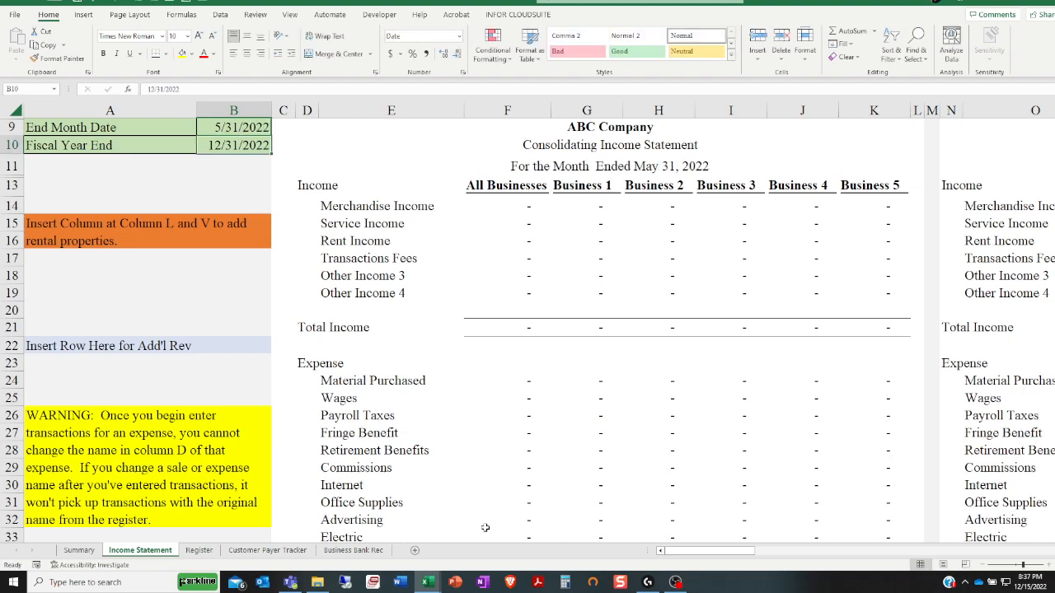
Check the transaction dates in the Register, and set the income statement's Fiscal Year End in B10 to 12/31/2023
{"action": "left_click", "coordinate": [198, 550]}
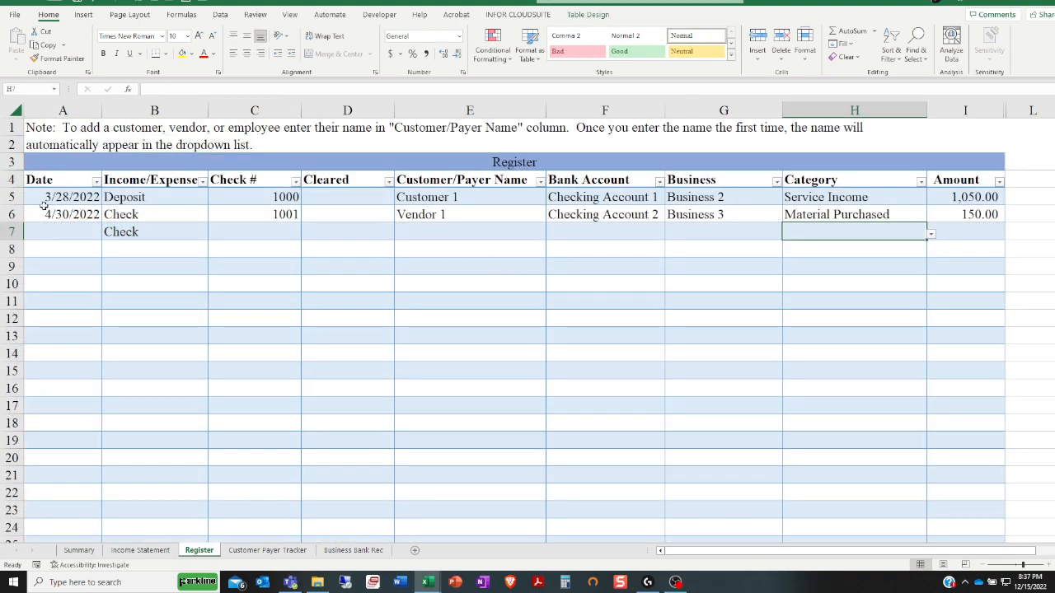
{"action": "left_click", "coordinate": [131, 549]}
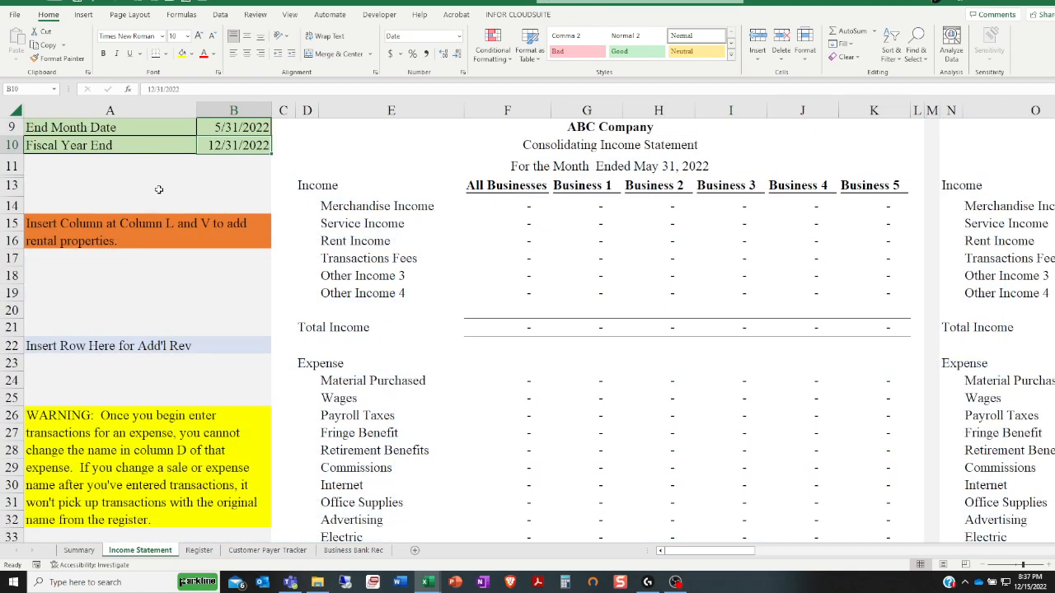
{"action": "left_click", "coordinate": [227, 130]}
{"action": "left_click", "coordinate": [231, 146]}
{"action": "type", "text": "12"}
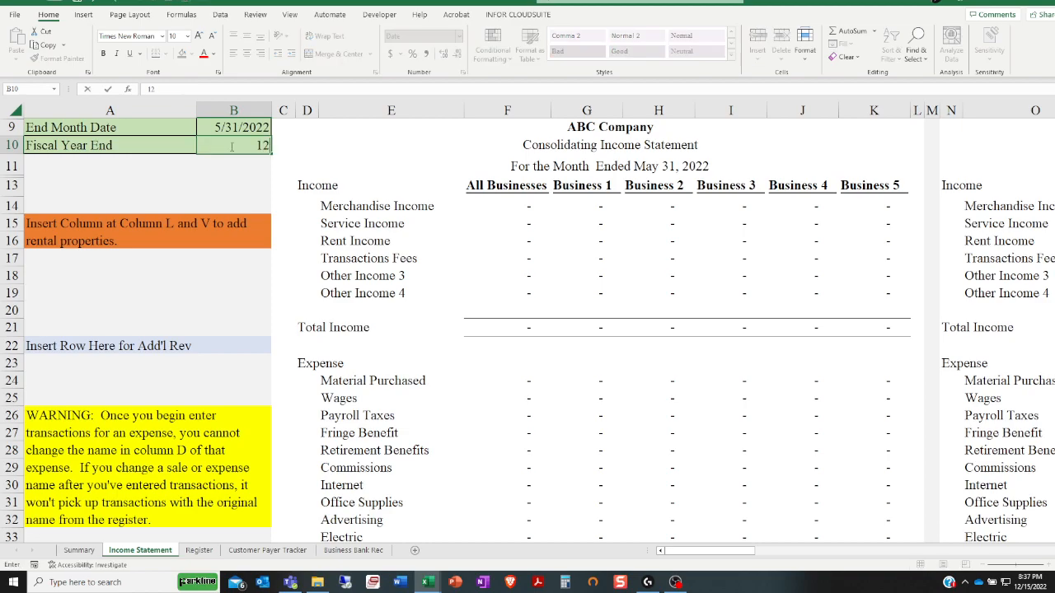
{"action": "type", "text": "/31/2023"}
{"action": "key", "text": "Return"}
{"action": "mouse_move", "coordinate": [688, 554]}
{"action": "left_mouse_down"}
{"action": "mouse_move", "coordinate": [814, 541]}
{"action": "mouse_move", "coordinate": [681, 544]}
{"action": "left_mouse_up"}
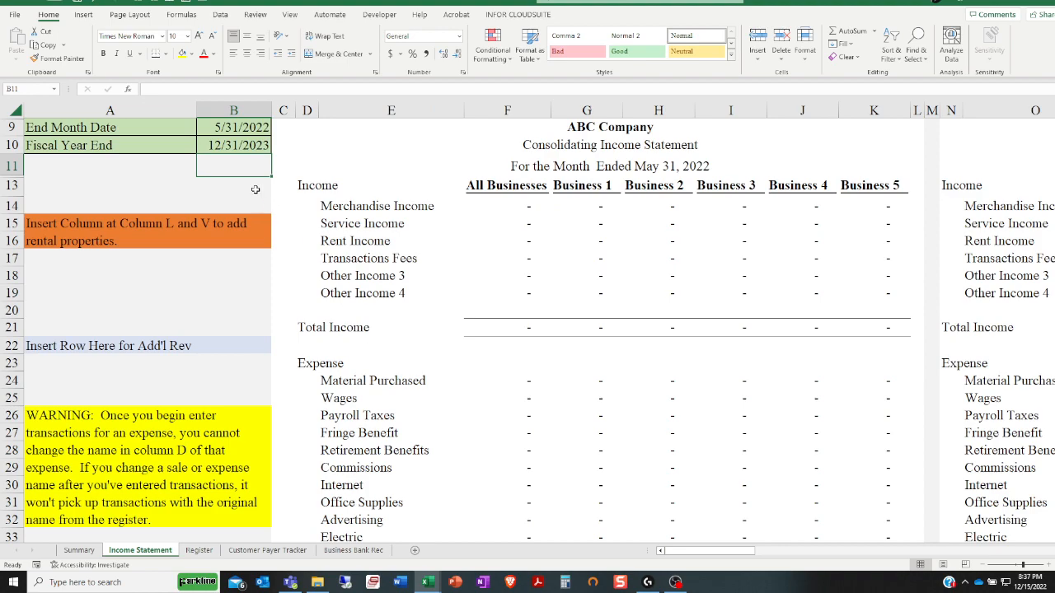
{"action": "left_click", "coordinate": [231, 145]}
{"action": "left_click", "coordinate": [236, 124]}
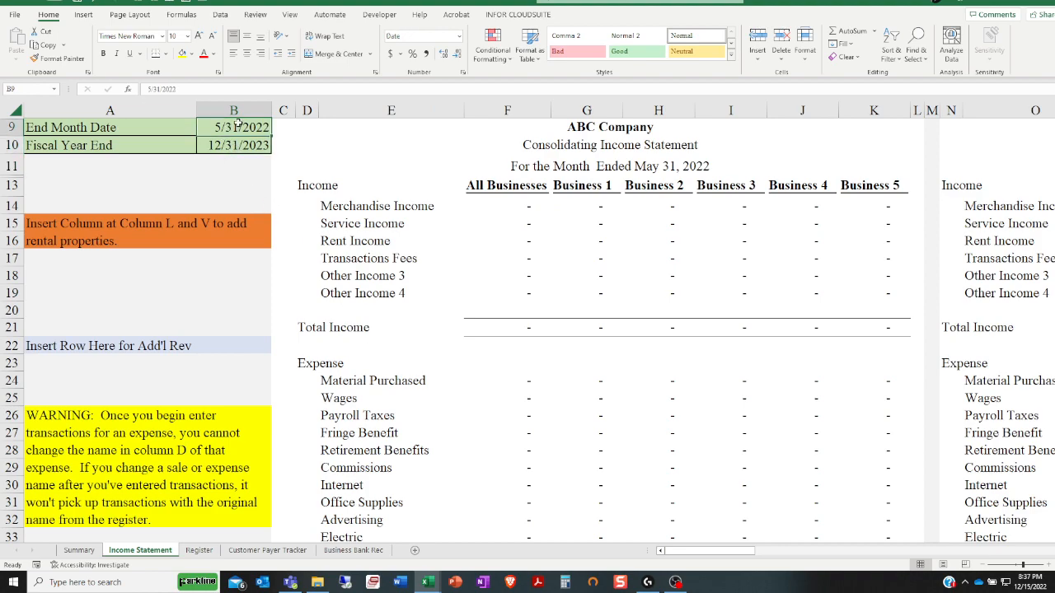
{"action": "type", "text": "5/1/1953"}
{"action": "key", "text": "ctrl+Return"}
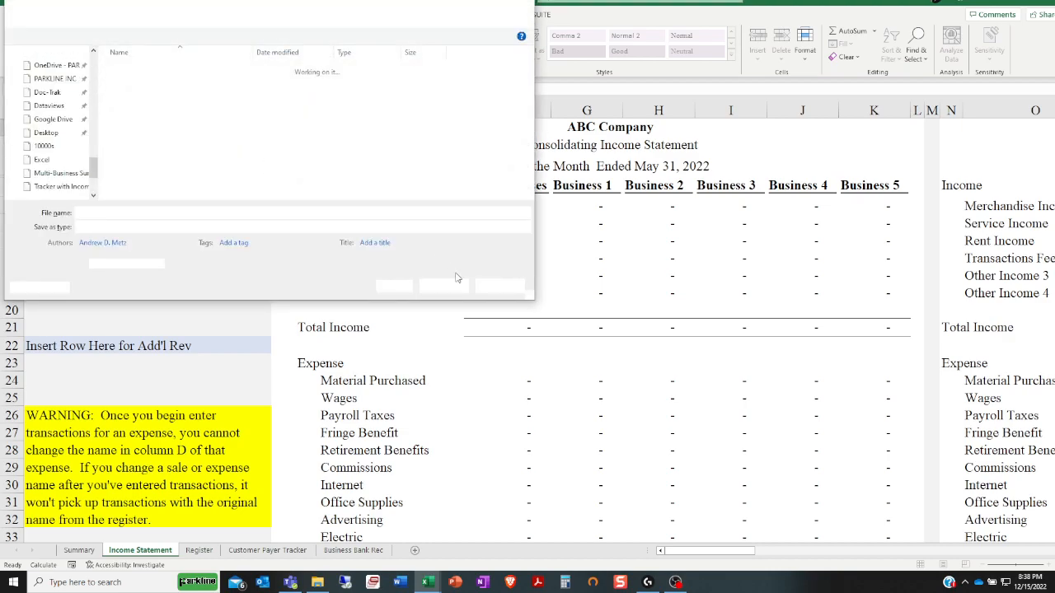
{"action": "left_click", "coordinate": [499, 286]}
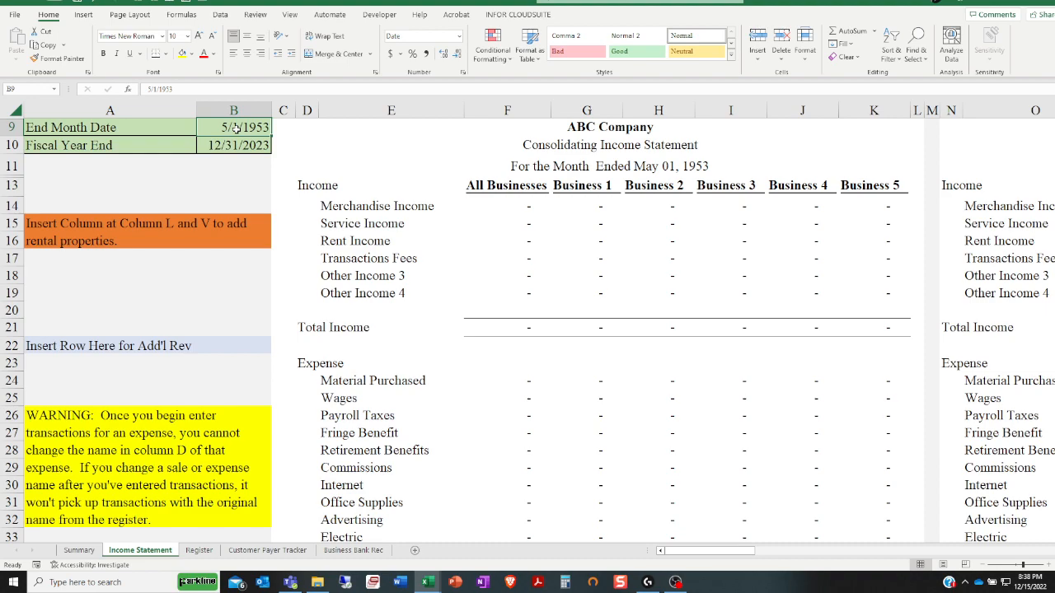
Set the End Month Date in B9 to 5/31/2023 and inspect the income statement figures in AF15:AF26
{"action": "type", "text": "5/31/2023"}
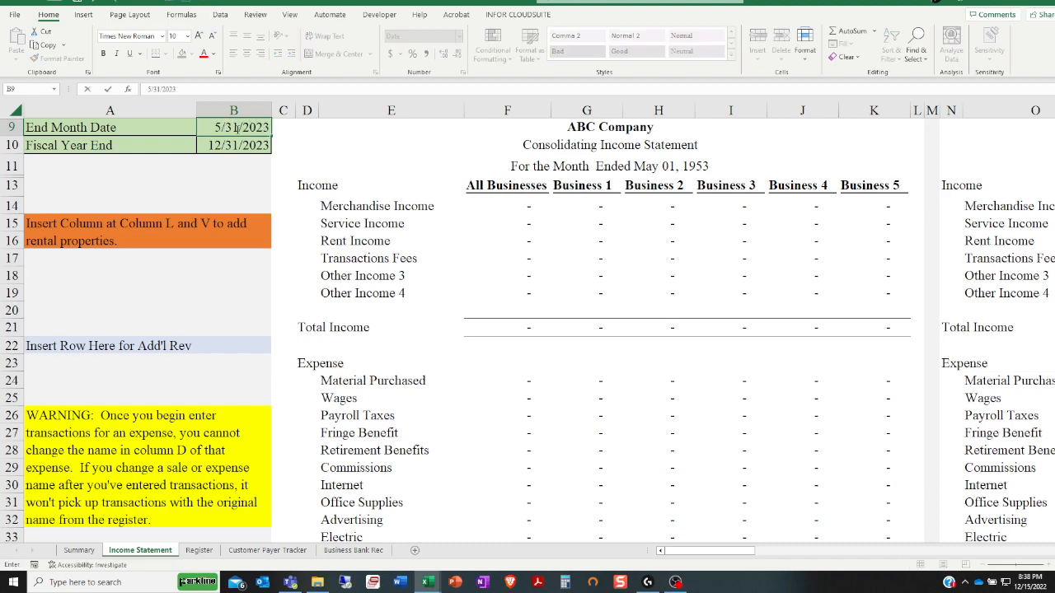
{"action": "key", "text": "Return"}
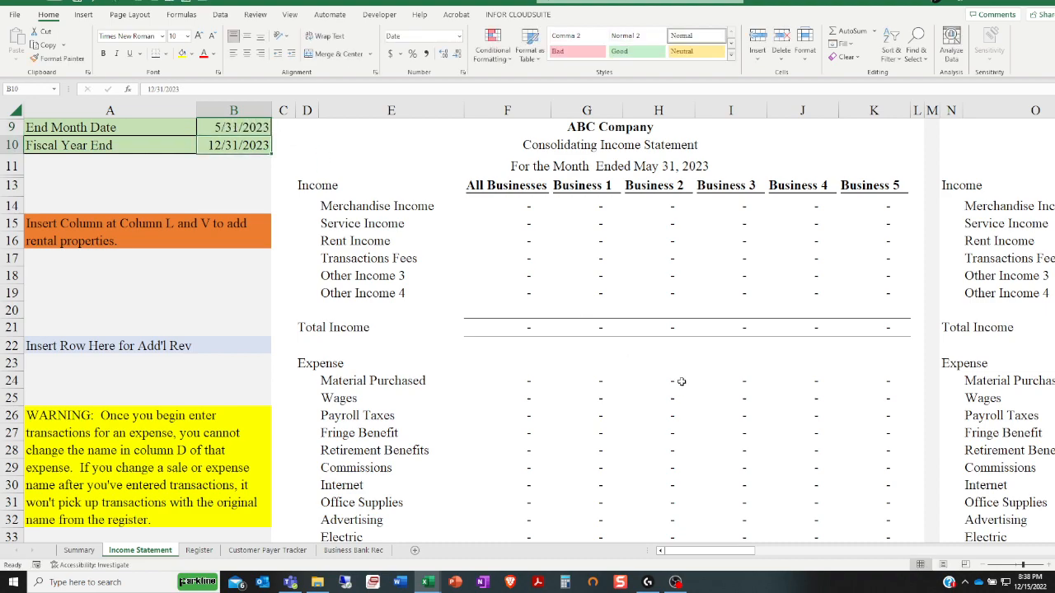
{"action": "left_click_drag", "start_coordinate": [687, 550], "coordinate": [806, 537]}
{"action": "left_click_drag", "start_coordinate": [820, 224], "coordinate": [822, 416]}
{"action": "left_click_drag", "start_coordinate": [807, 554], "coordinate": [734, 550]}
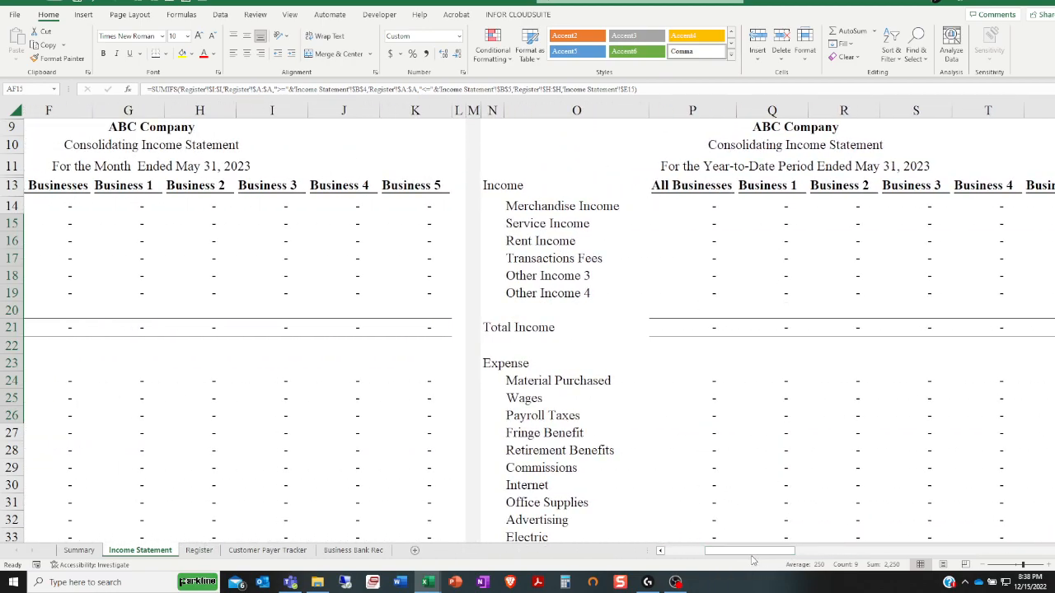
{"action": "left_click", "coordinate": [699, 554]}
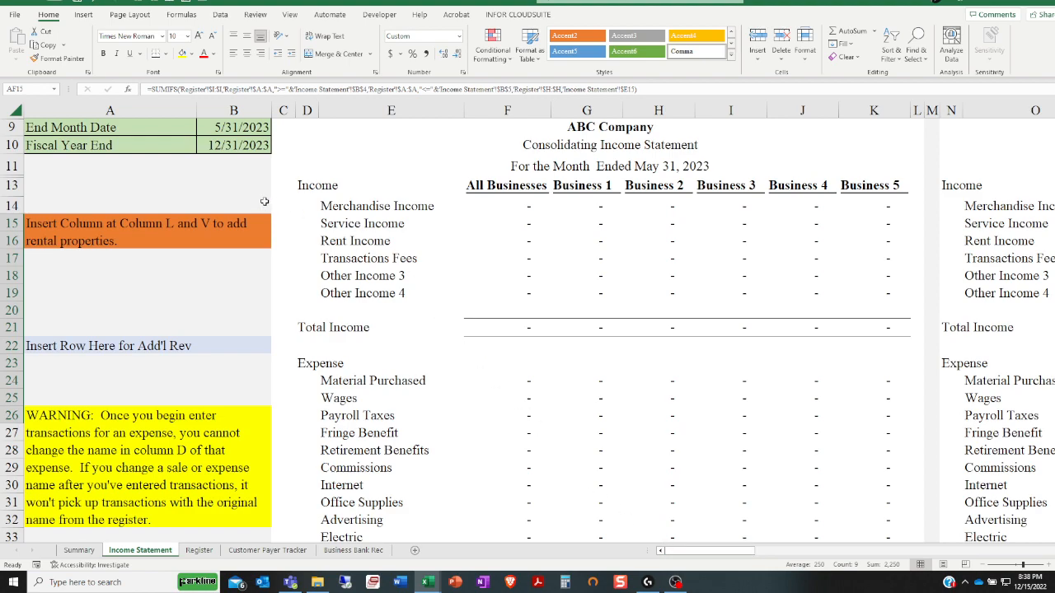
Review the income statement's date settings, the notes on adding columns and rows, the expense name warning, and the instructions below the report
{"action": "left_click_drag", "start_coordinate": [226, 132], "coordinate": [230, 144]}
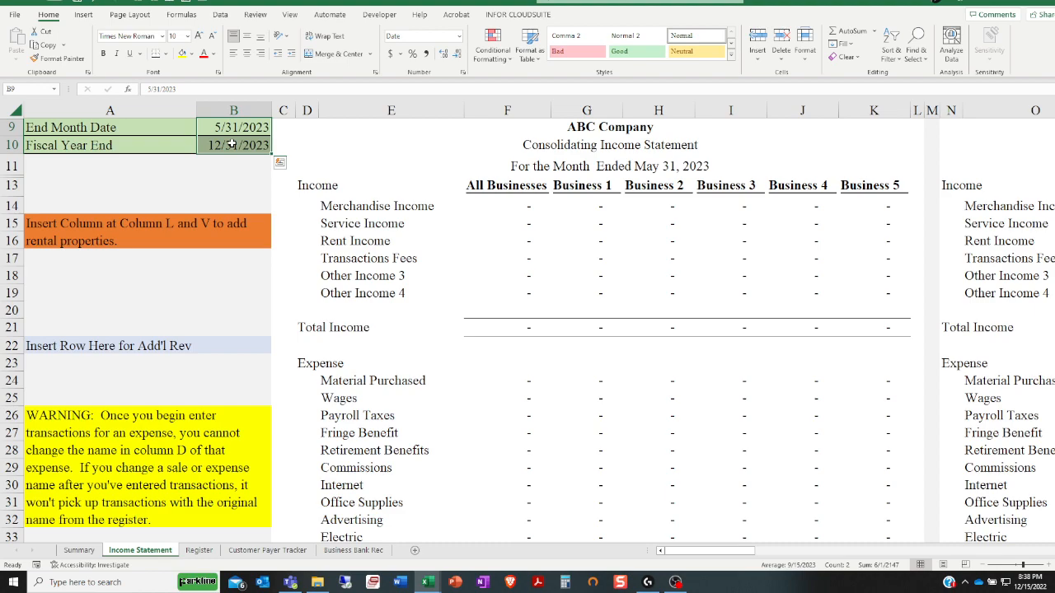
{"action": "left_click", "coordinate": [256, 145]}
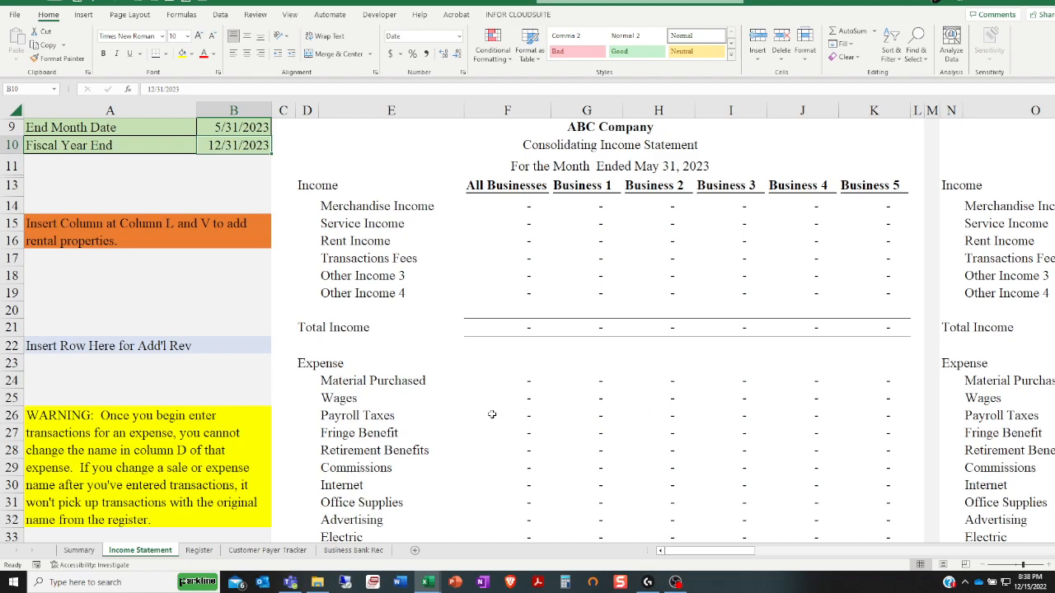
{"action": "left_click", "coordinate": [410, 431]}
{"action": "scroll", "coordinate": [412, 439], "scroll_direction": "down", "scroll_amount": 2}
{"action": "scroll", "coordinate": [412, 442], "scroll_direction": "up", "scroll_amount": 2}
{"action": "left_click_drag", "start_coordinate": [211, 238], "coordinate": [157, 467]}
{"action": "scroll", "coordinate": [144, 468], "scroll_direction": "down", "scroll_amount": 4}
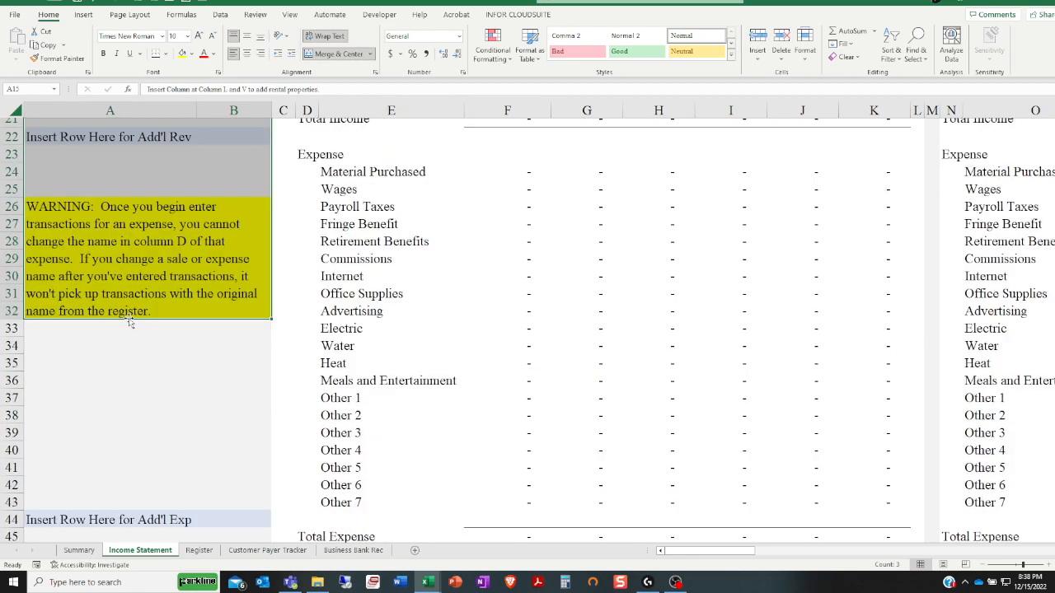
{"action": "scroll", "coordinate": [135, 327], "scroll_direction": "down", "scroll_amount": 8}
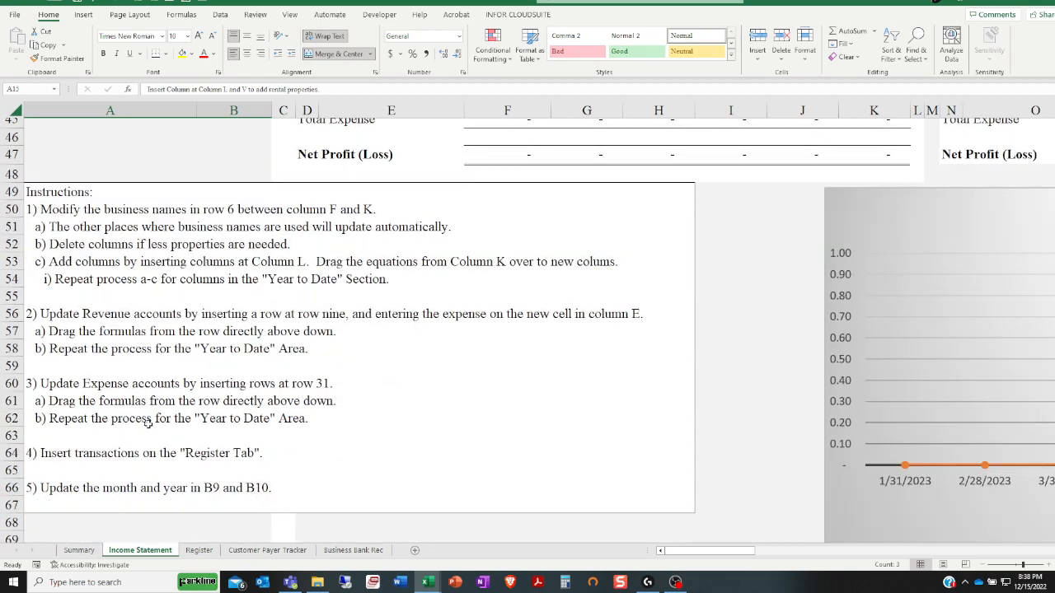
{"action": "scroll", "coordinate": [266, 369], "scroll_direction": "up", "scroll_amount": 11}
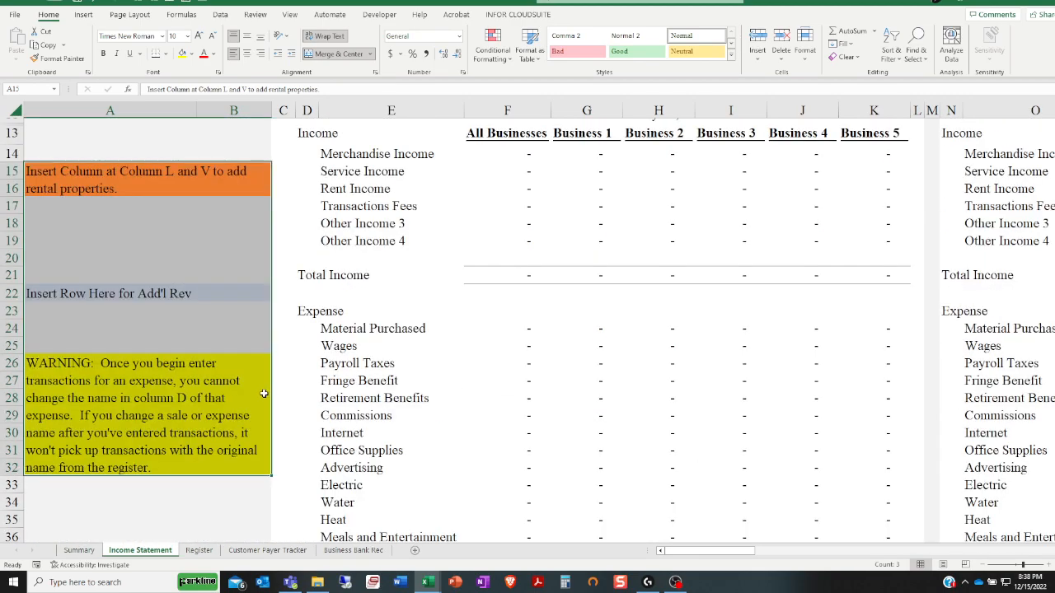
Look over the Register, Customer Payer Tracker and Business Bank Rec sheets, and return to the Income Statement sheet
{"action": "left_click", "coordinate": [198, 550]}
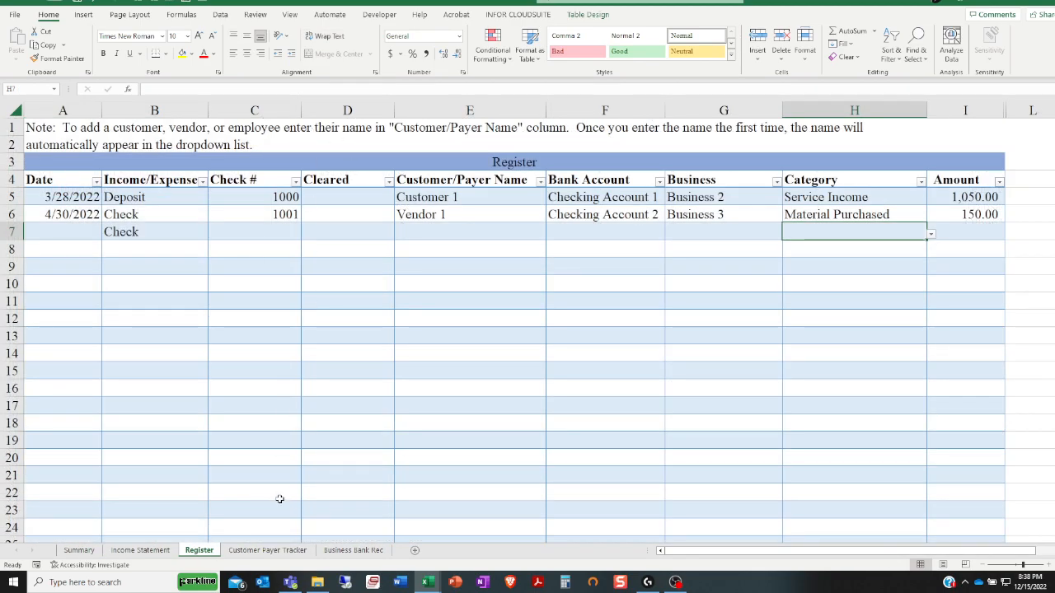
{"action": "left_click", "coordinate": [271, 550]}
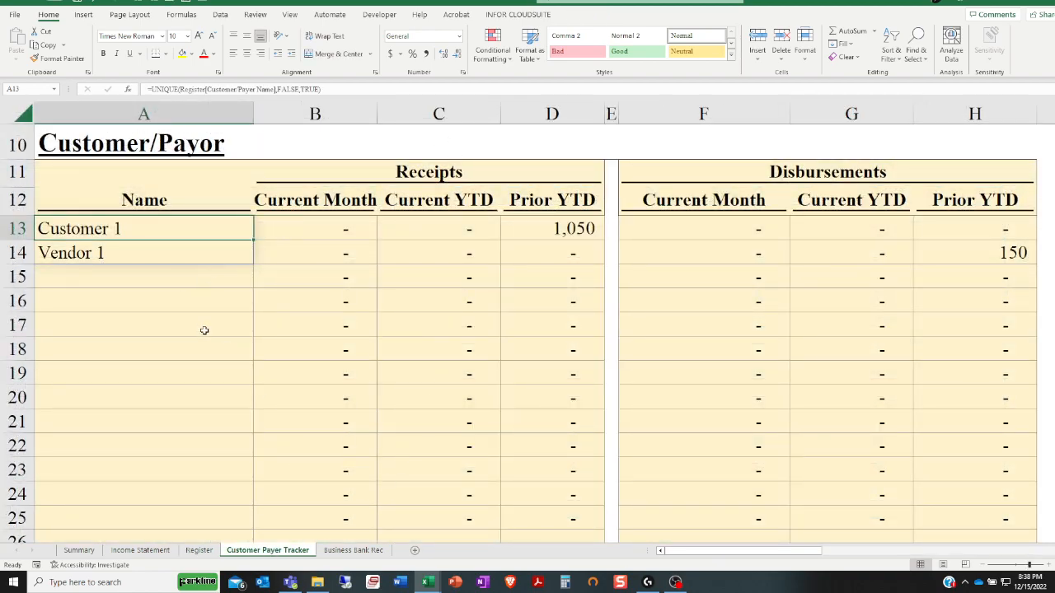
{"action": "left_click", "coordinate": [204, 330]}
{"action": "left_click", "coordinate": [369, 549]}
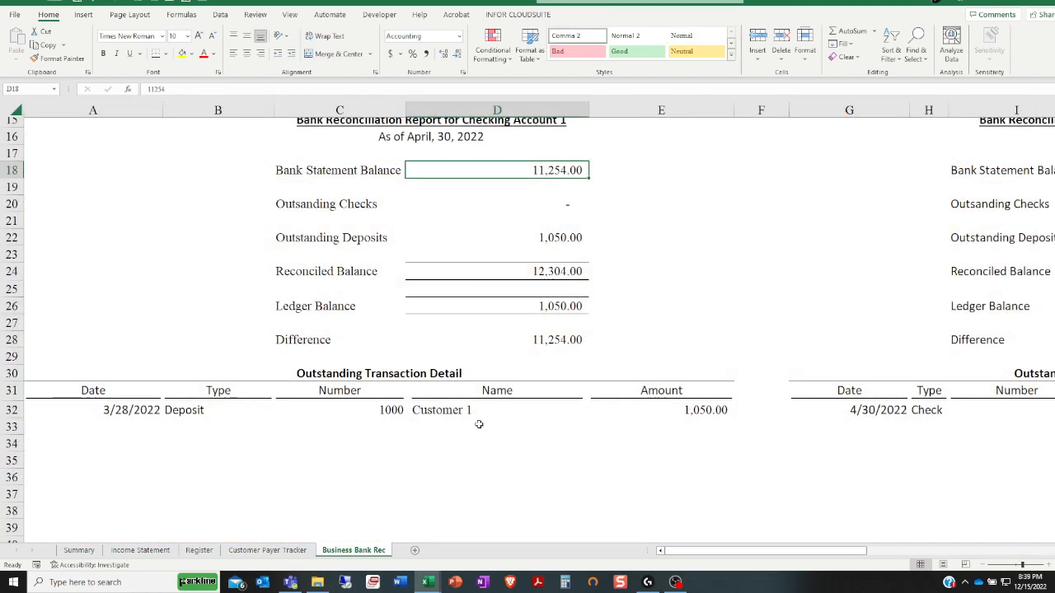
{"action": "scroll", "coordinate": [479, 424], "scroll_direction": "up", "scroll_amount": 5}
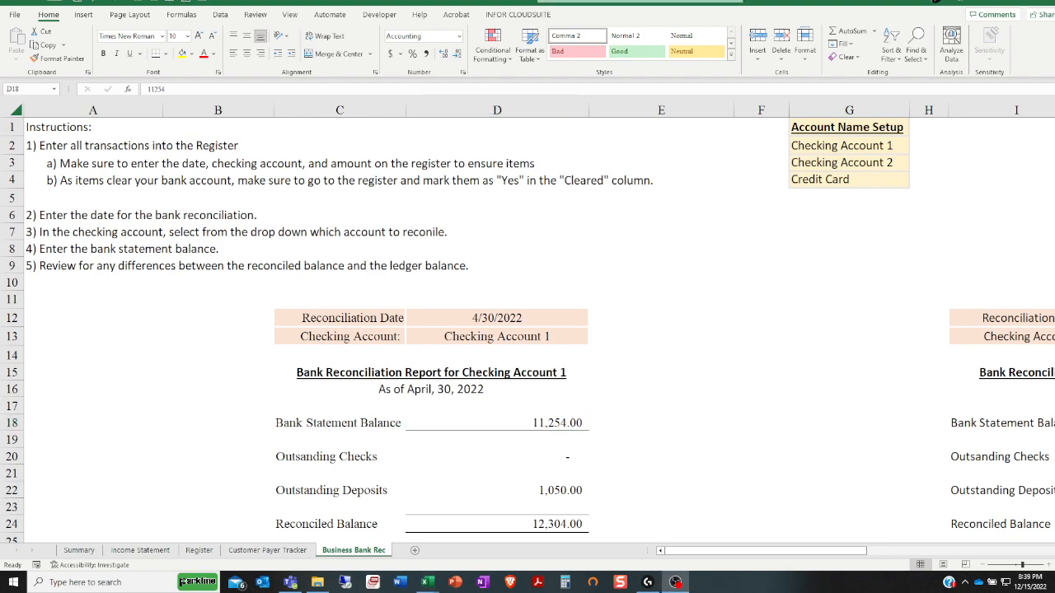
{"action": "left_click", "coordinate": [134, 550]}
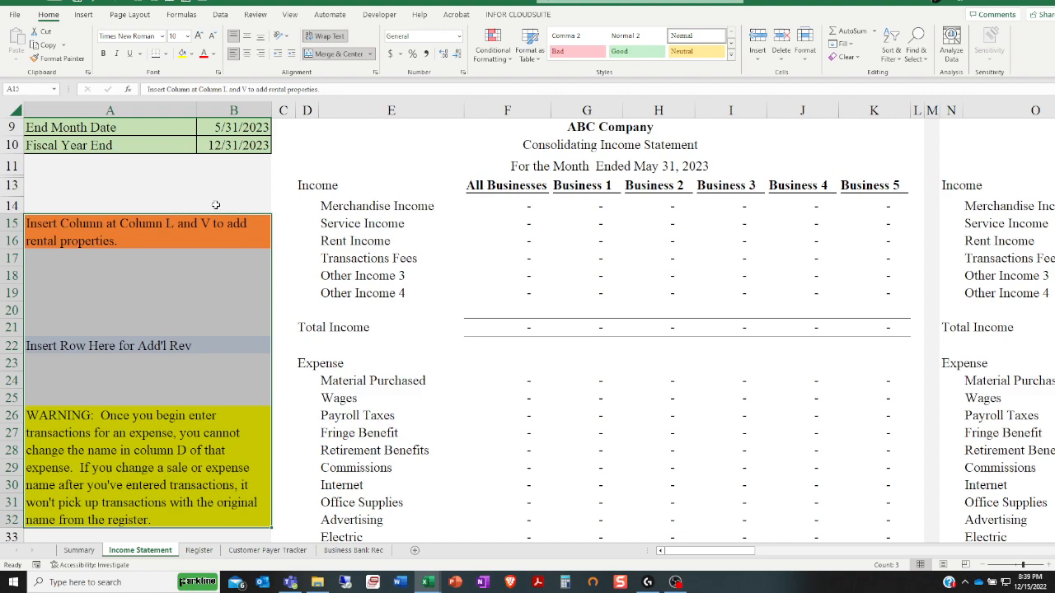
{"action": "left_click", "coordinate": [182, 200]}
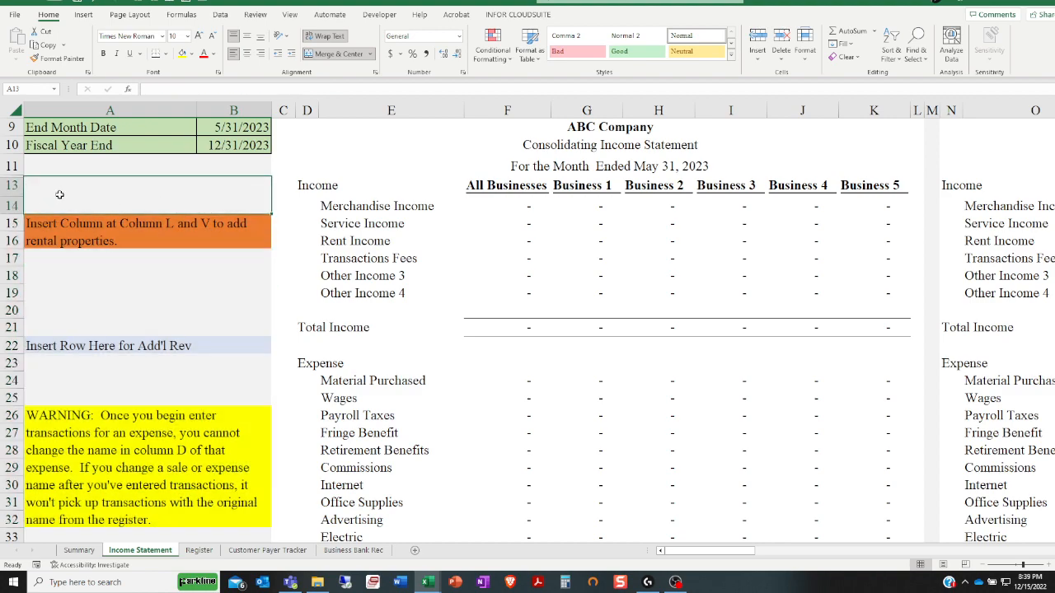